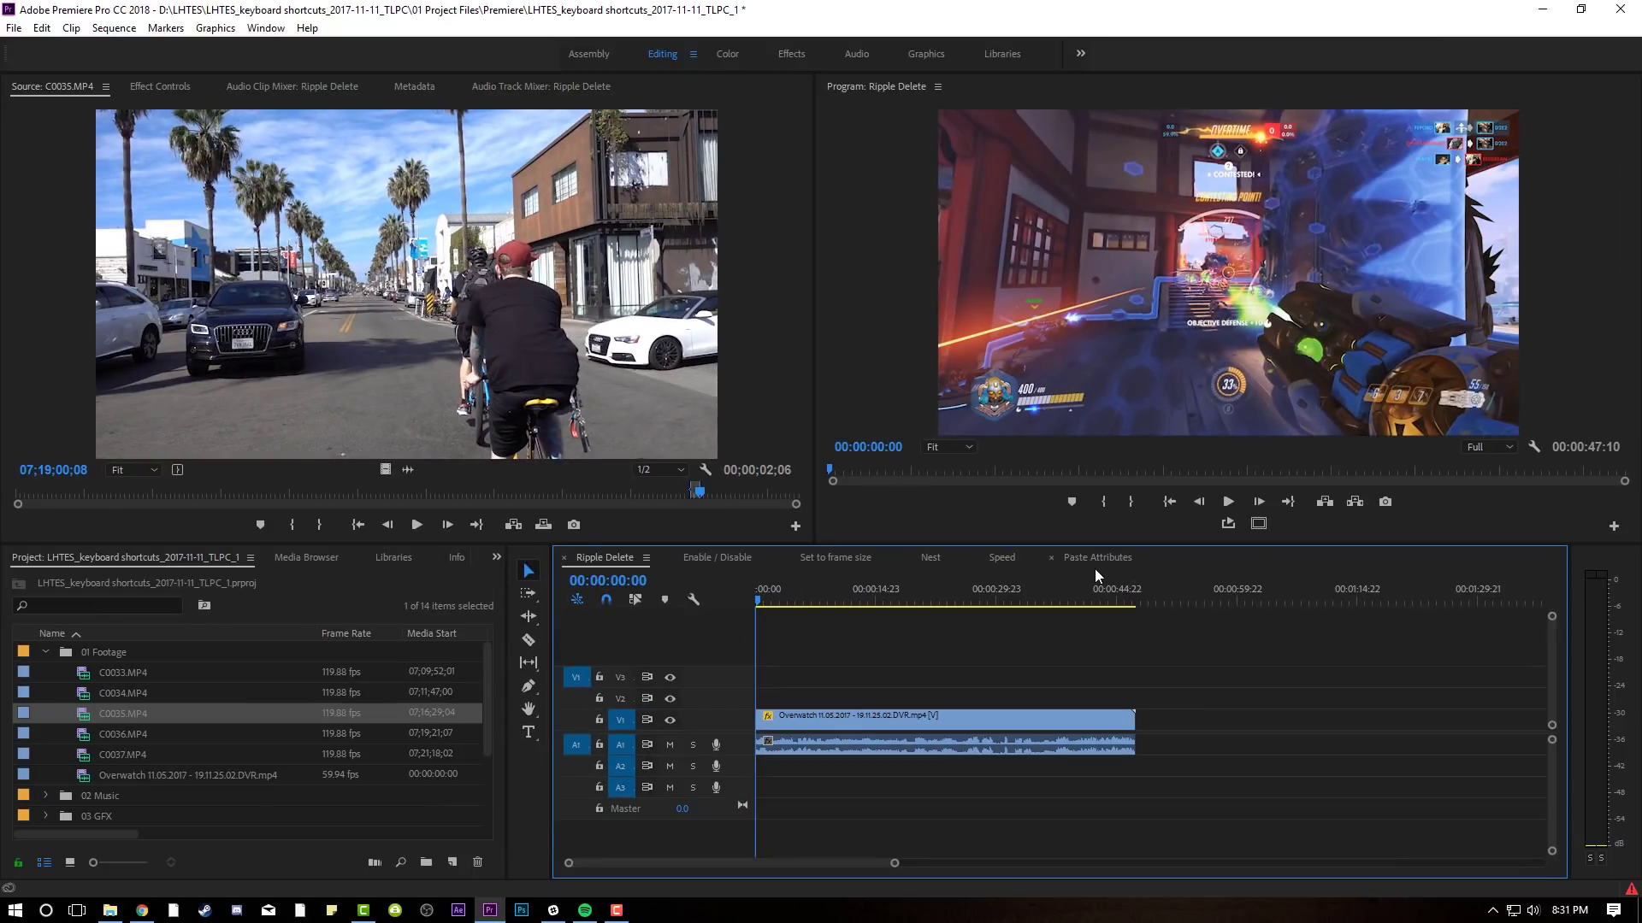
# Open the keyboard shortcut settings and search for the "ripple delete" command.
pyautogui.click(42, 28)
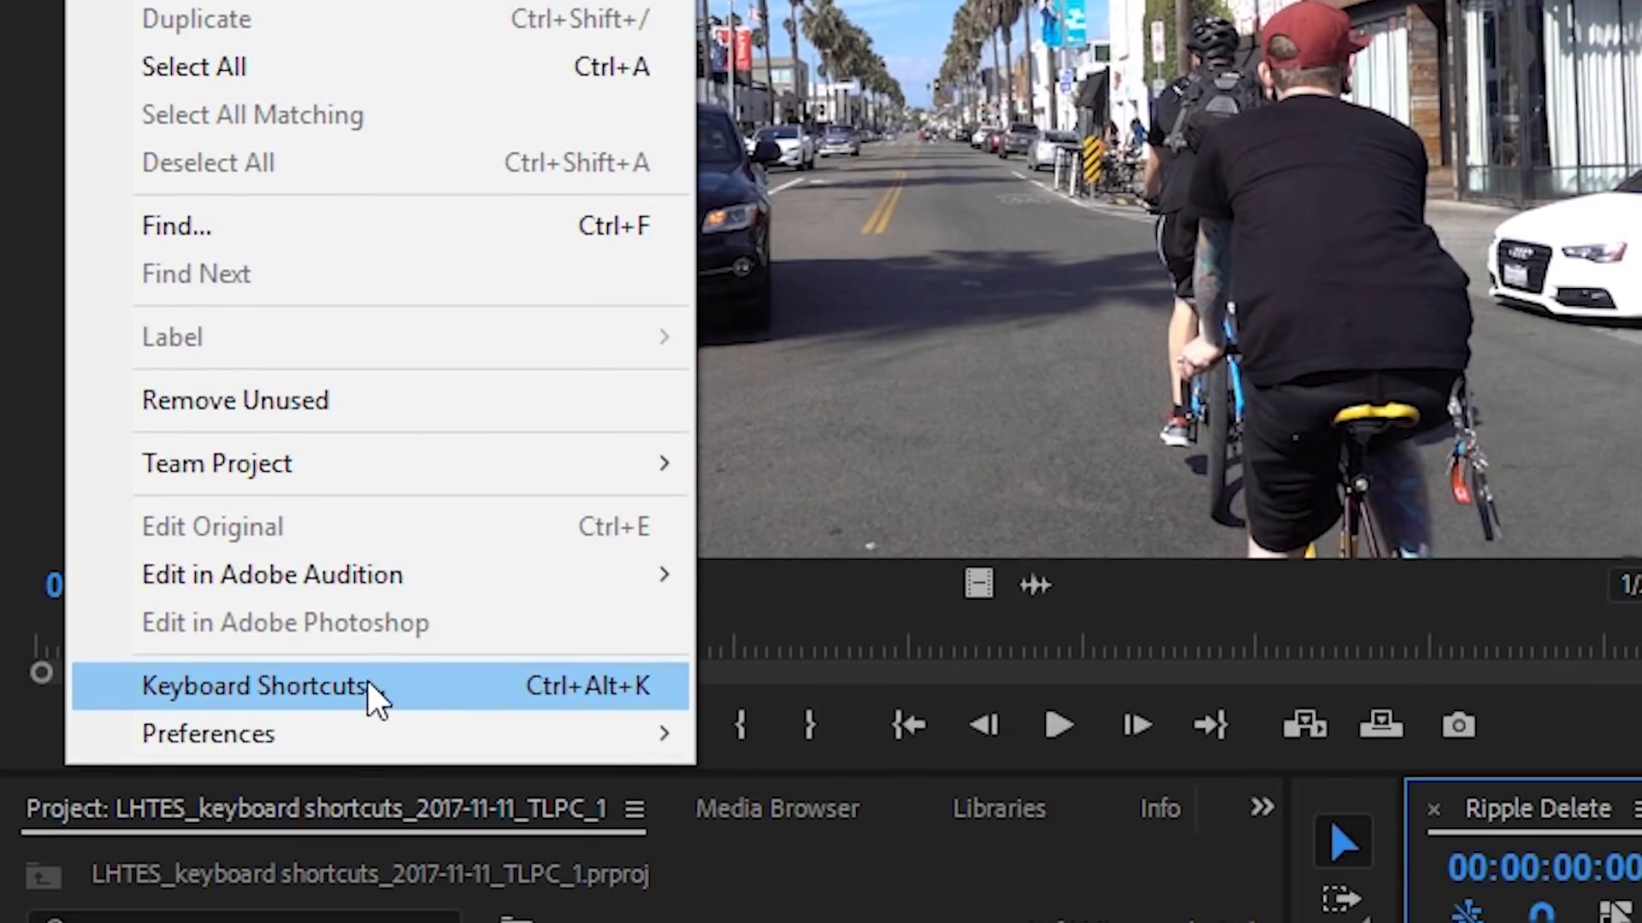
pyautogui.click(409, 702)
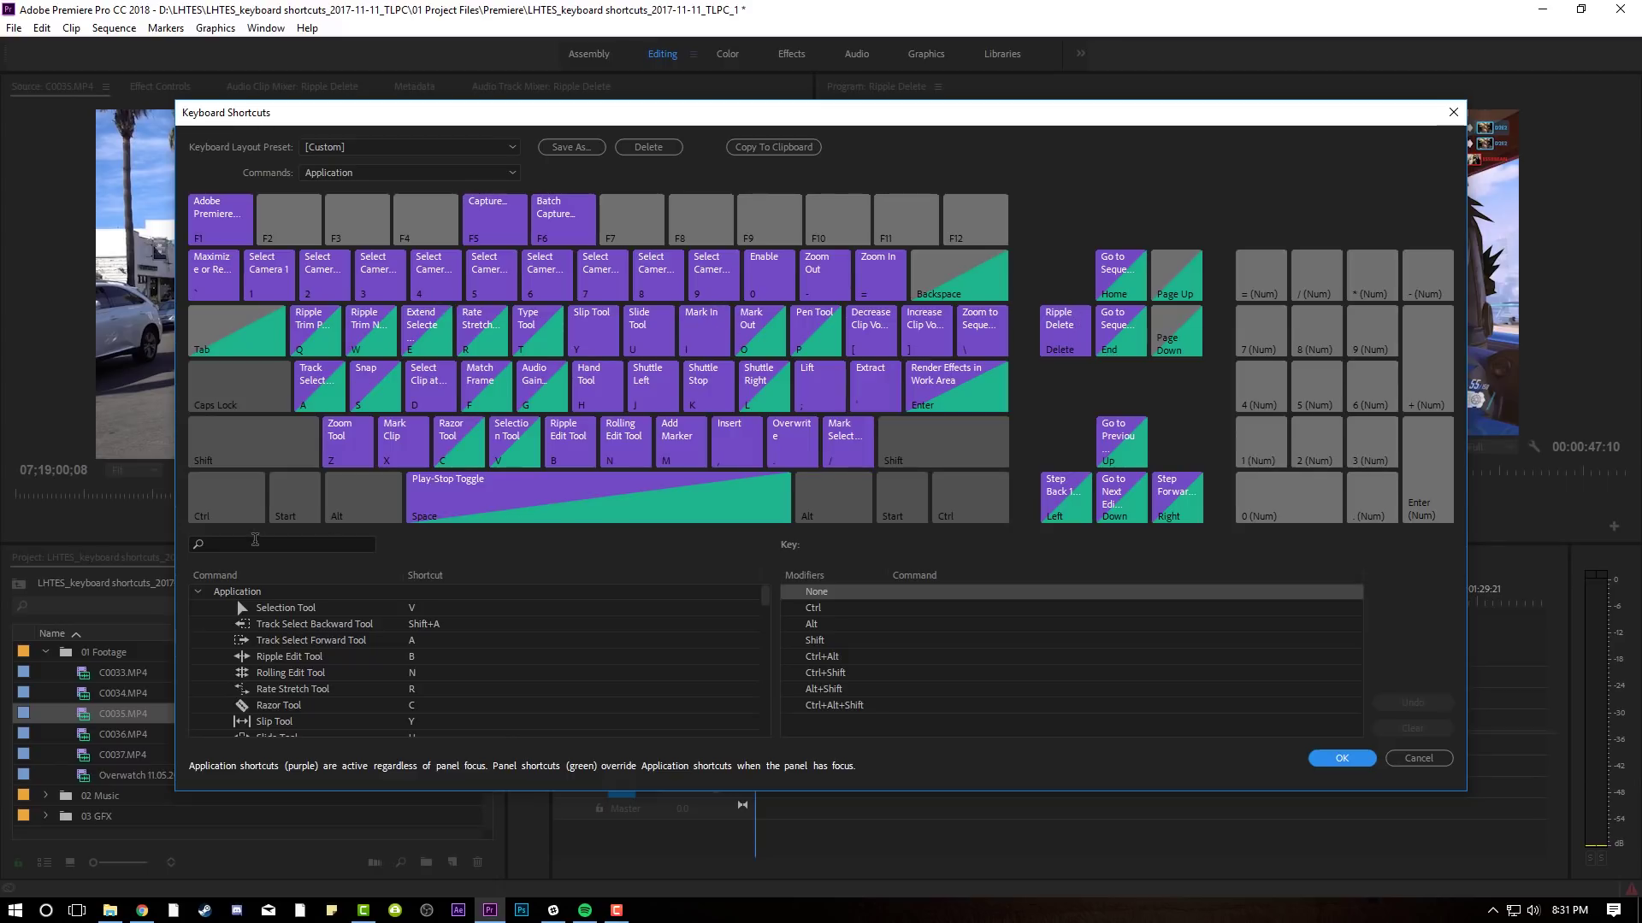
pyautogui.click(251, 544)
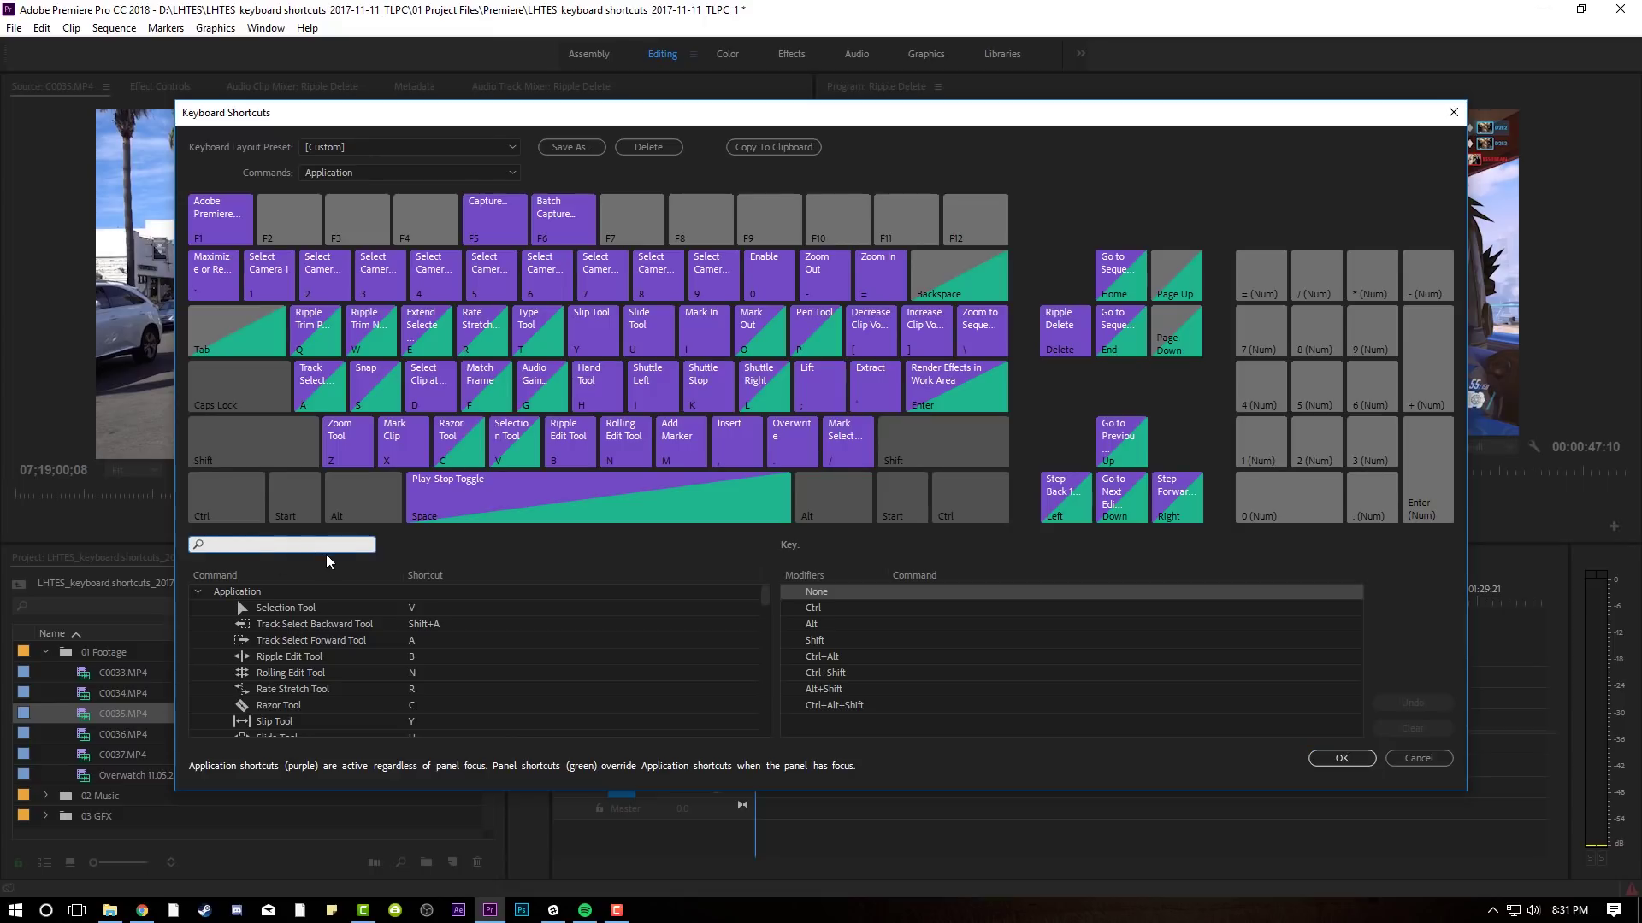
pyautogui.write('ripple delete')
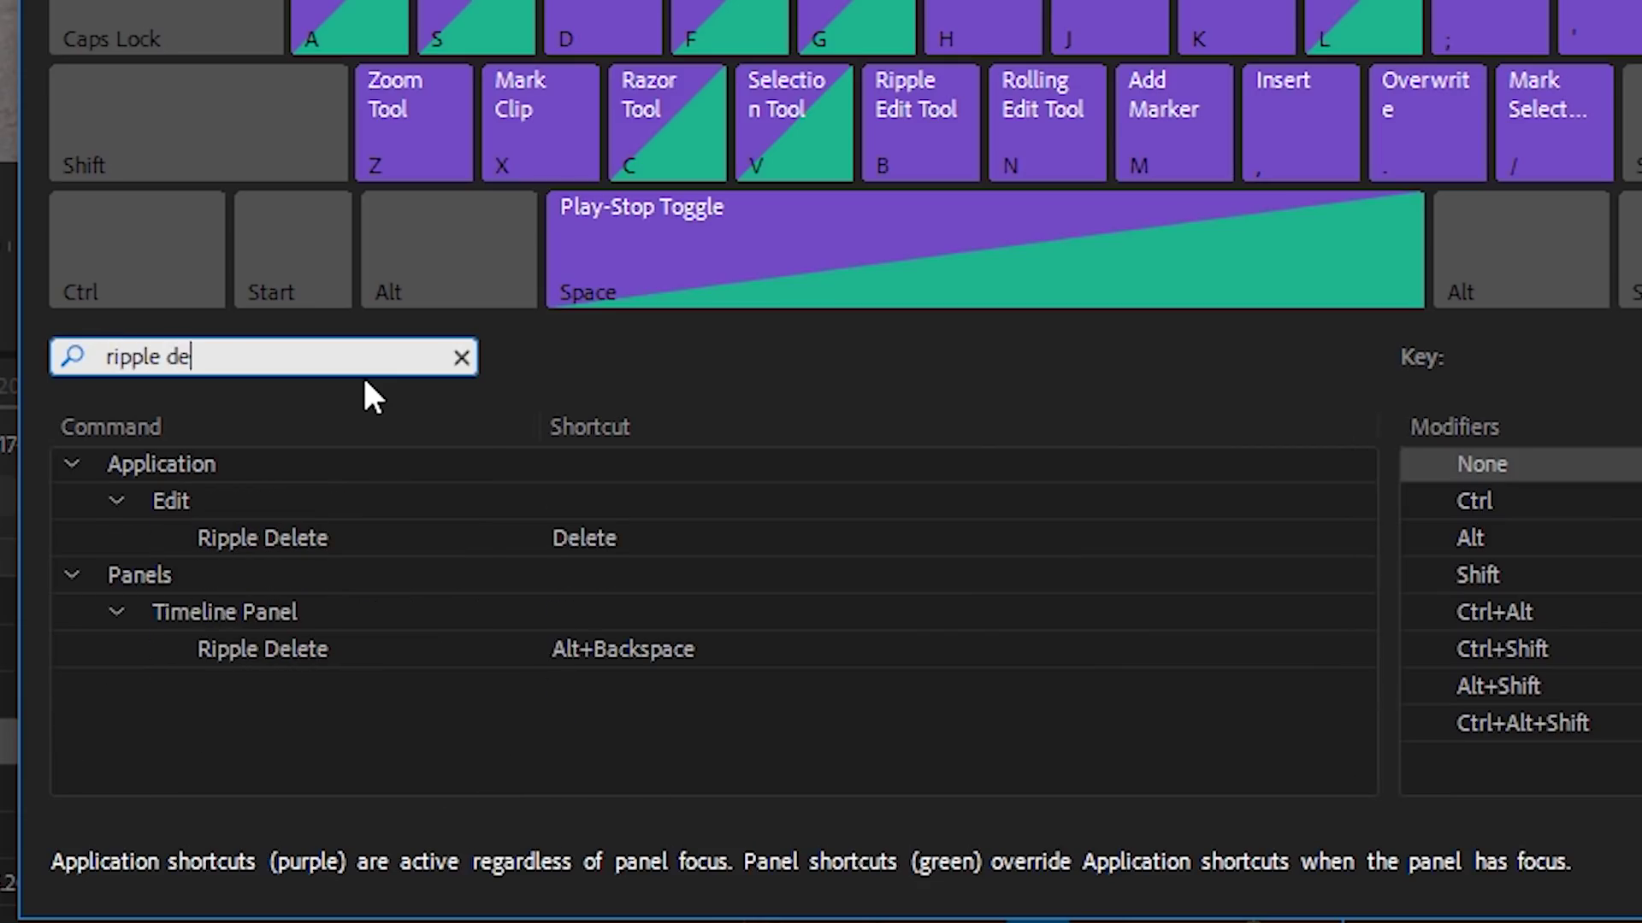
# Assign Delete as the application-wide shortcut for Ripple Delete and accept the keyboard shortcut settings.
pyautogui.click(587, 536)
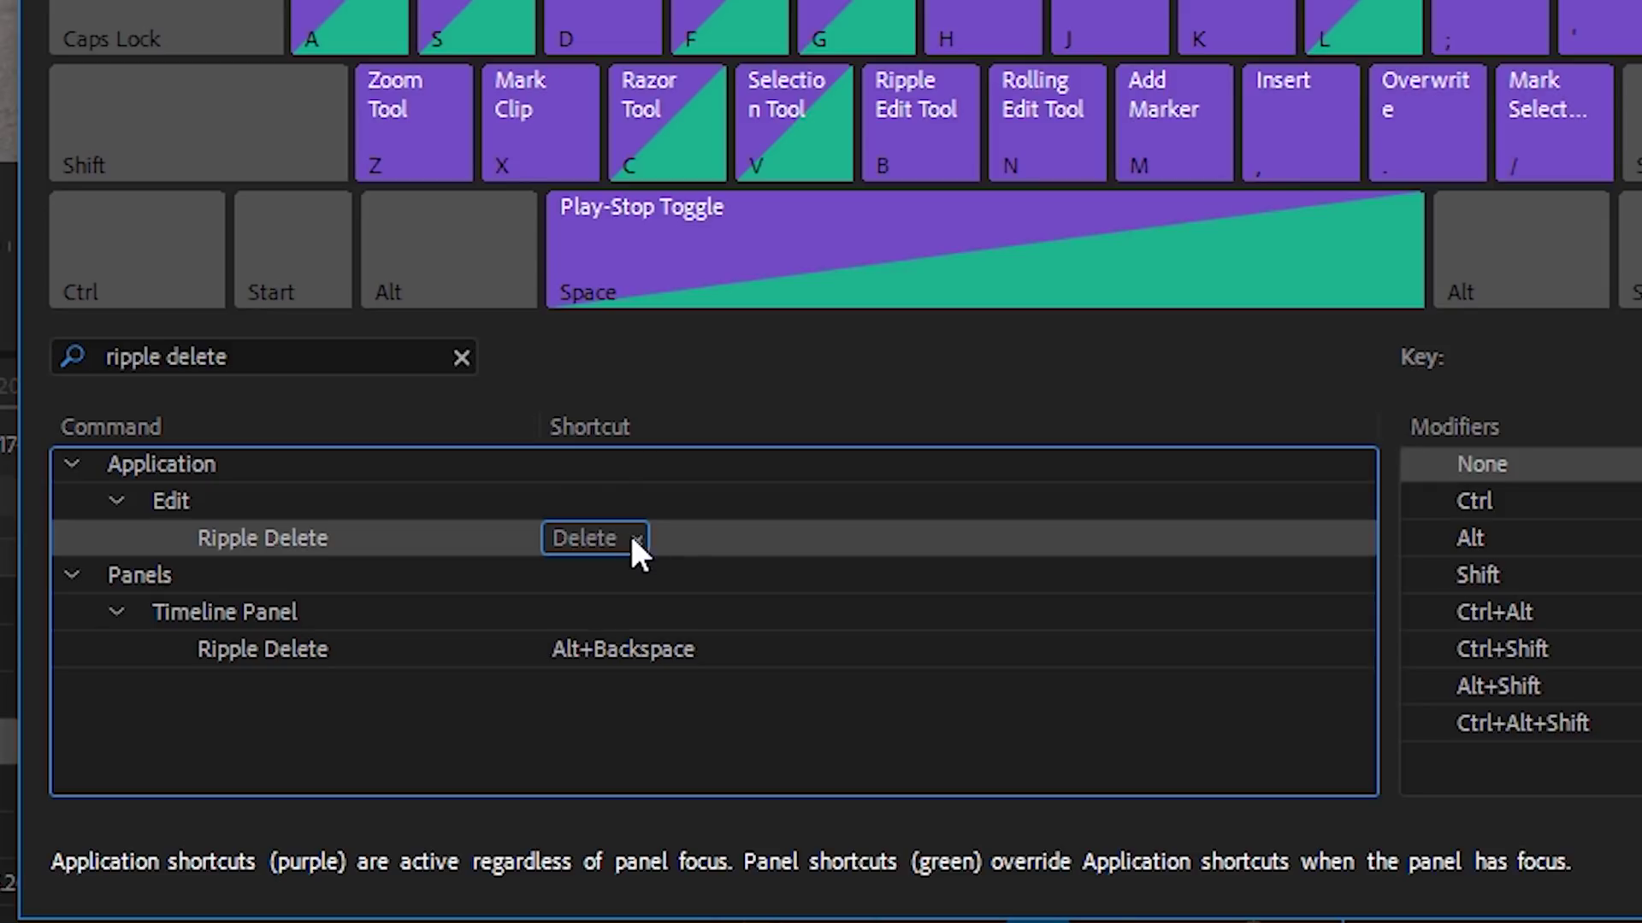
pyautogui.click(634, 533)
pyautogui.press('Delete')
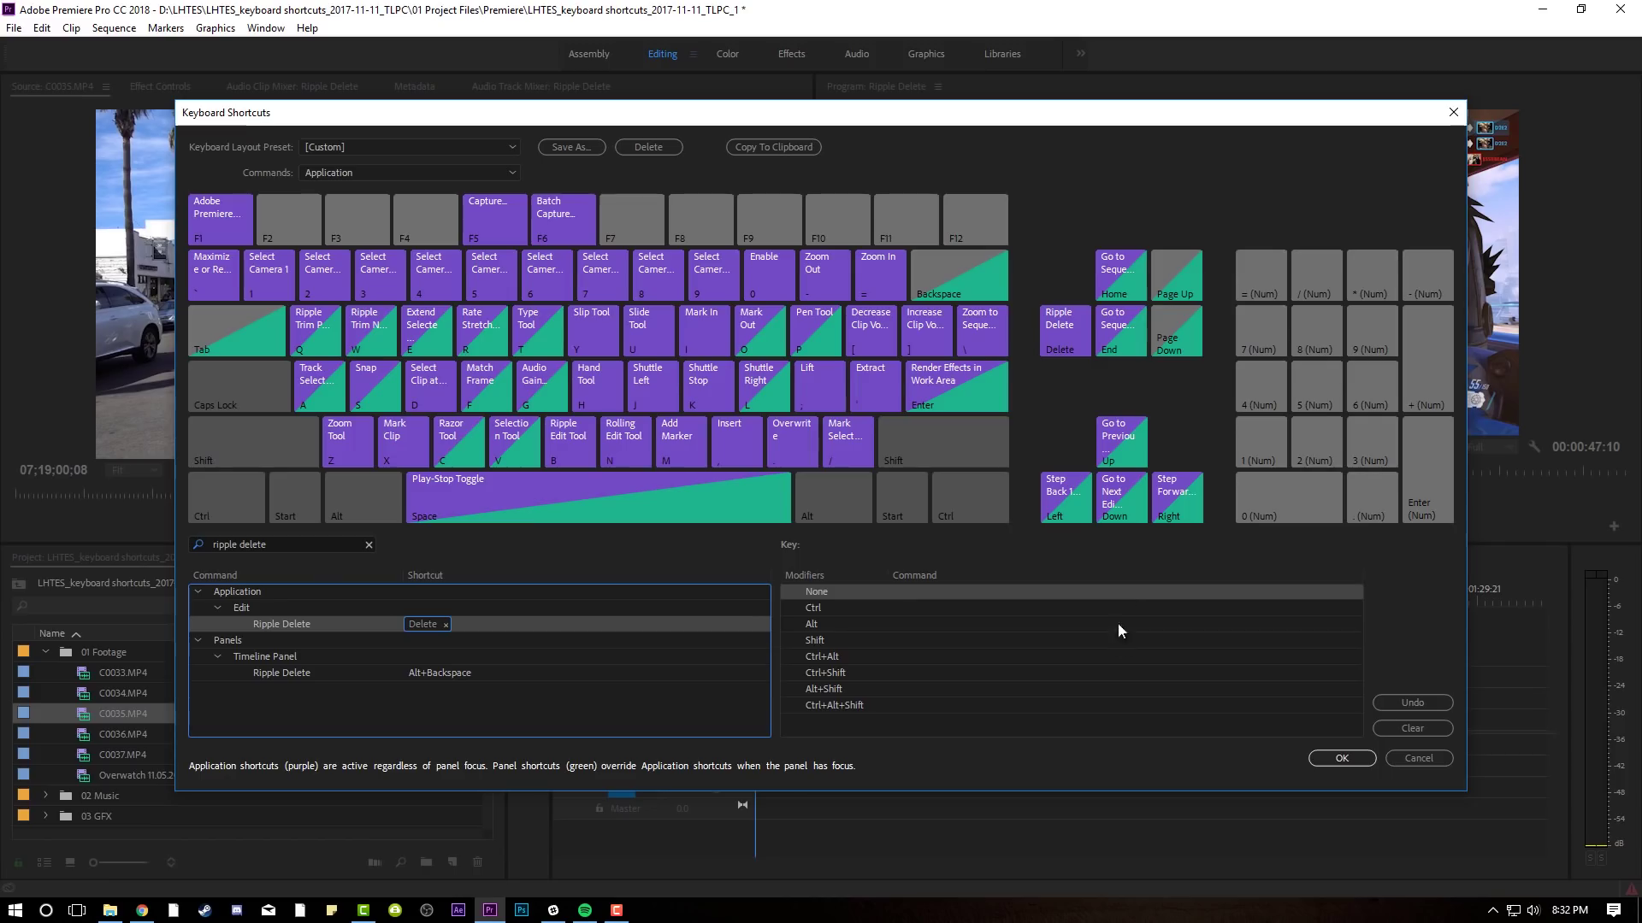
pyautogui.click(1358, 760)
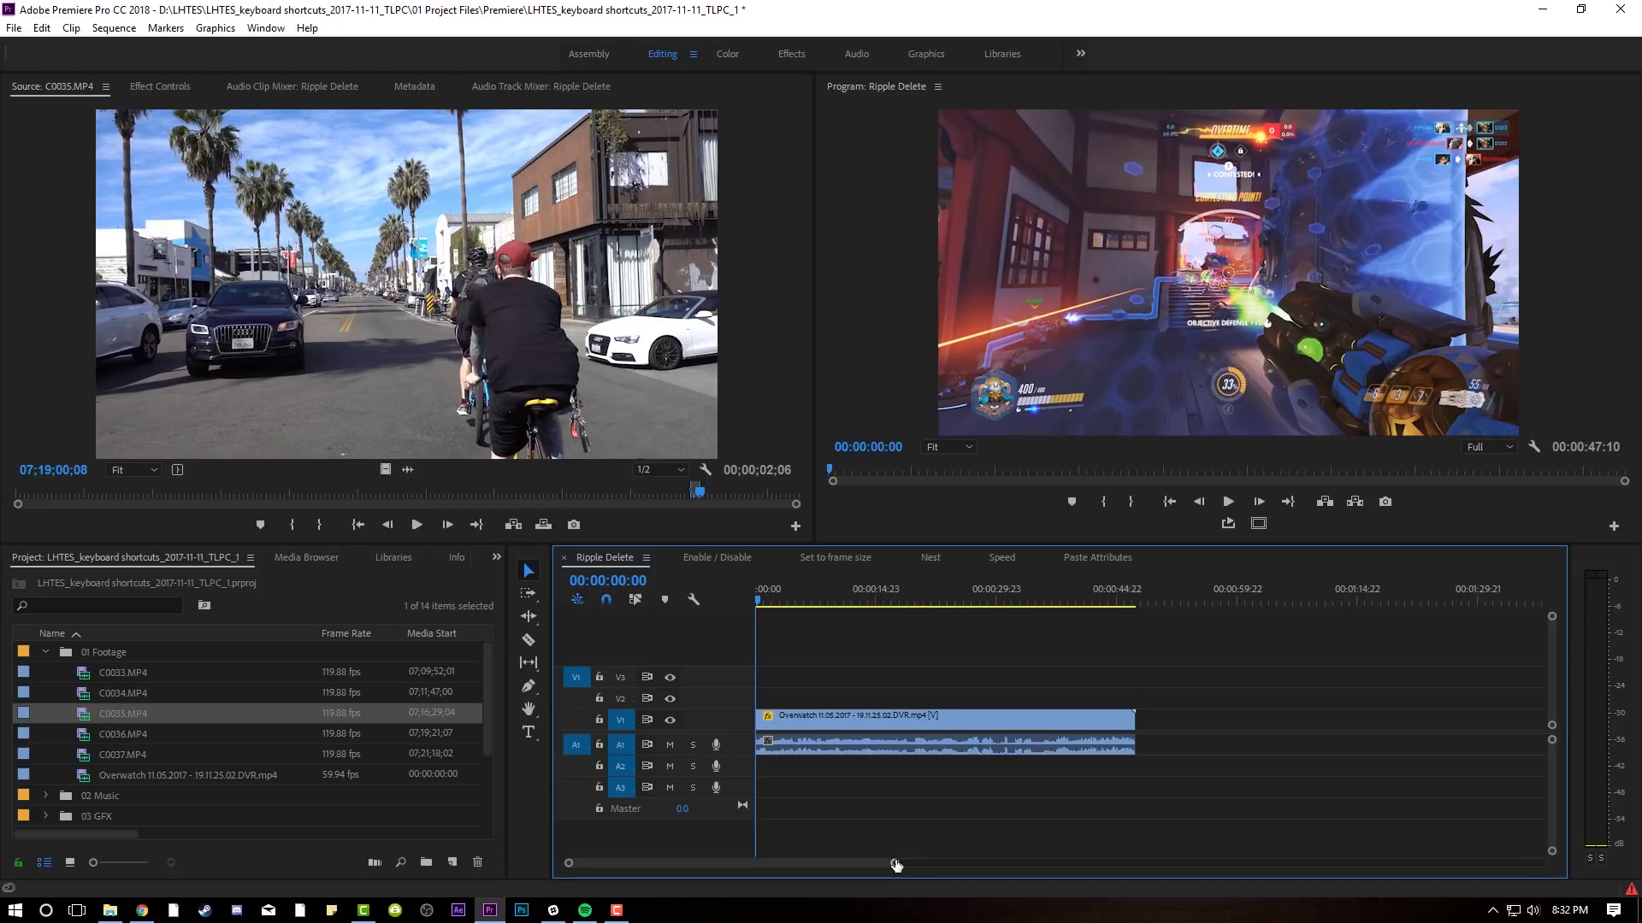
# Cut the Overwatch clip in the Ripple Delete sequence at eight points within about the first 34 seconds, making nine segments.
pyautogui.moveTo(894, 862); pyautogui.dragTo(802, 863)
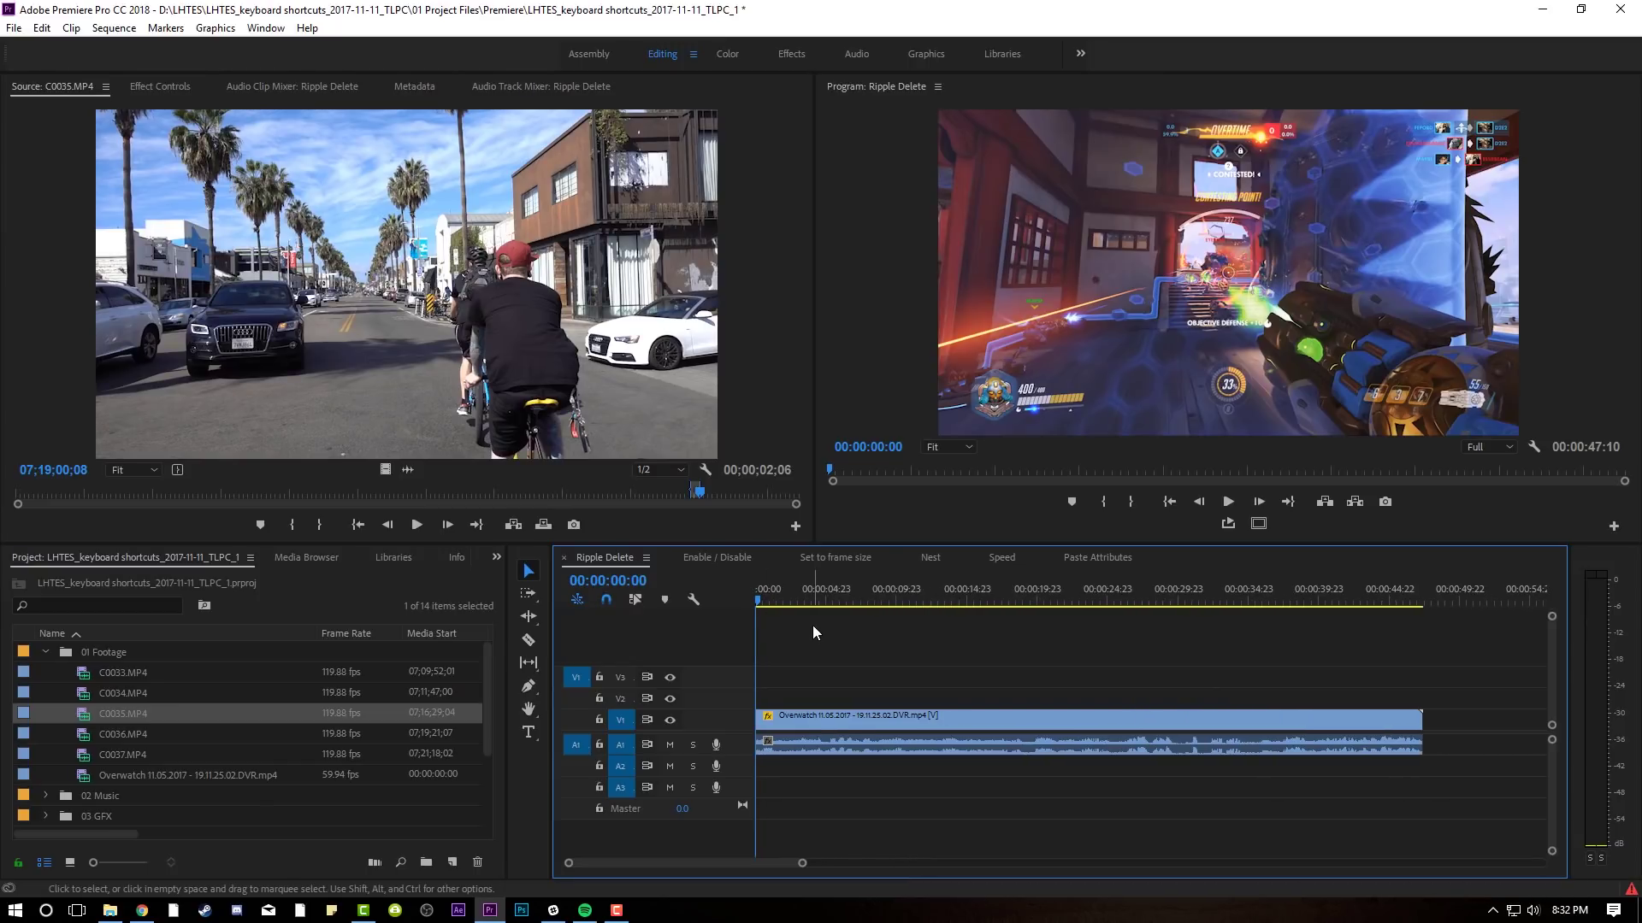
pyautogui.press('c')
pyautogui.click(782, 719)
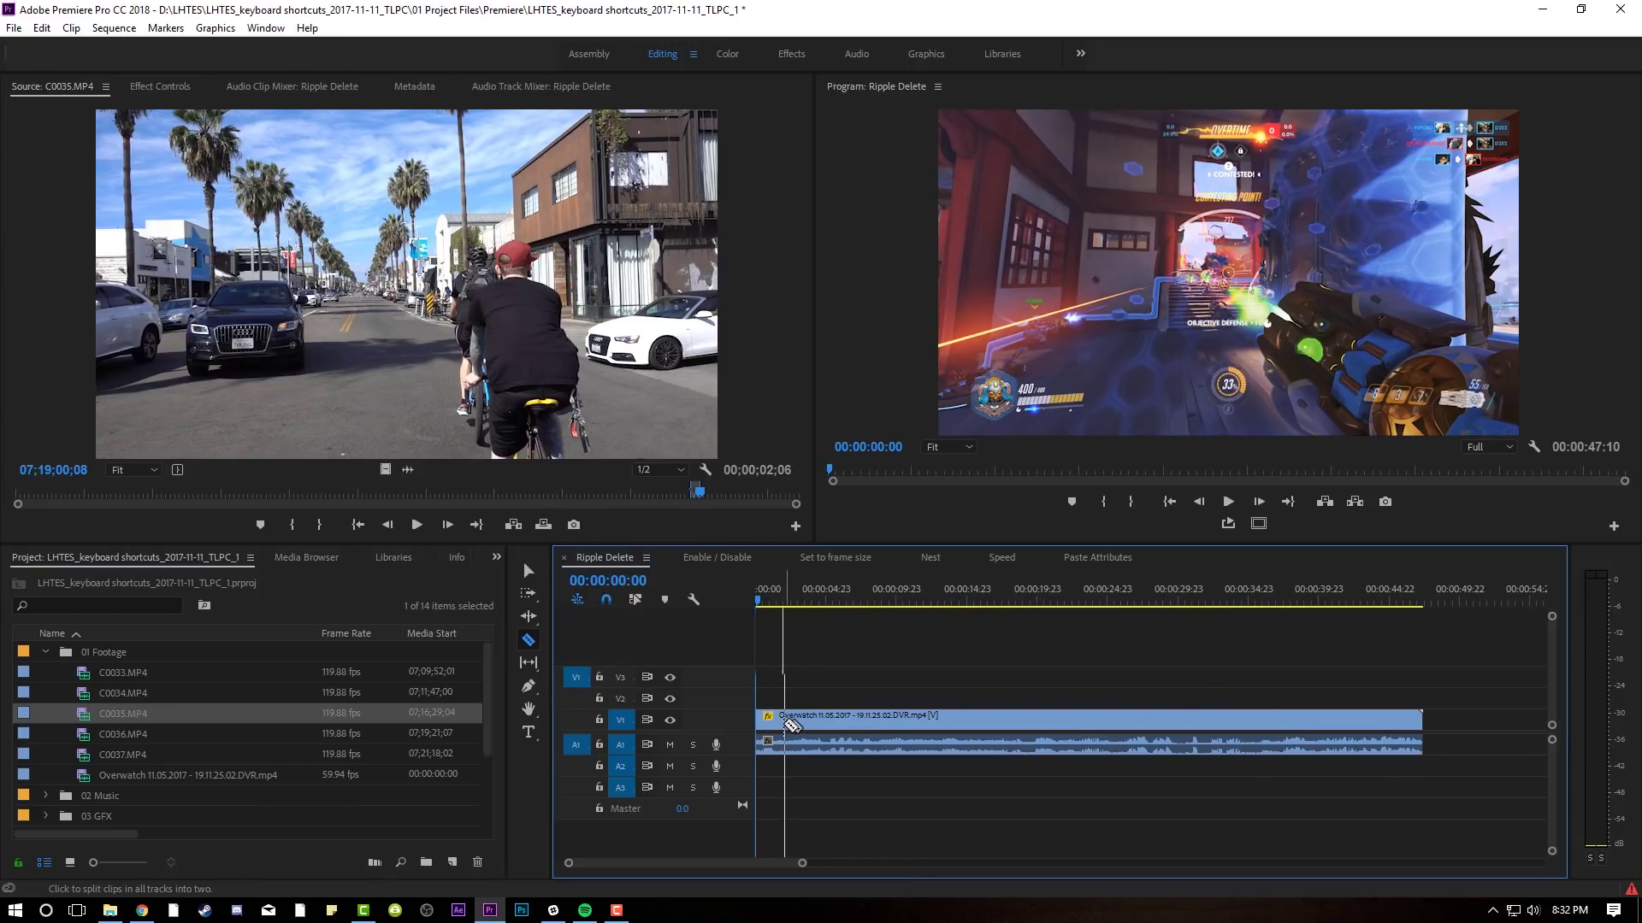
pyautogui.click(827, 718)
pyautogui.click(937, 719)
pyautogui.click(988, 718)
pyautogui.click(1030, 718)
pyautogui.click(1109, 718)
pyautogui.click(1206, 718)
pyautogui.click(1237, 718)
# Preview the end of the Overwatch footage and cut the clip across all tracks at 00:00:40:08.
pyautogui.click(1274, 590)
pyautogui.moveTo(1277, 585); pyautogui.dragTo(1331, 603)
pyautogui.press('space')
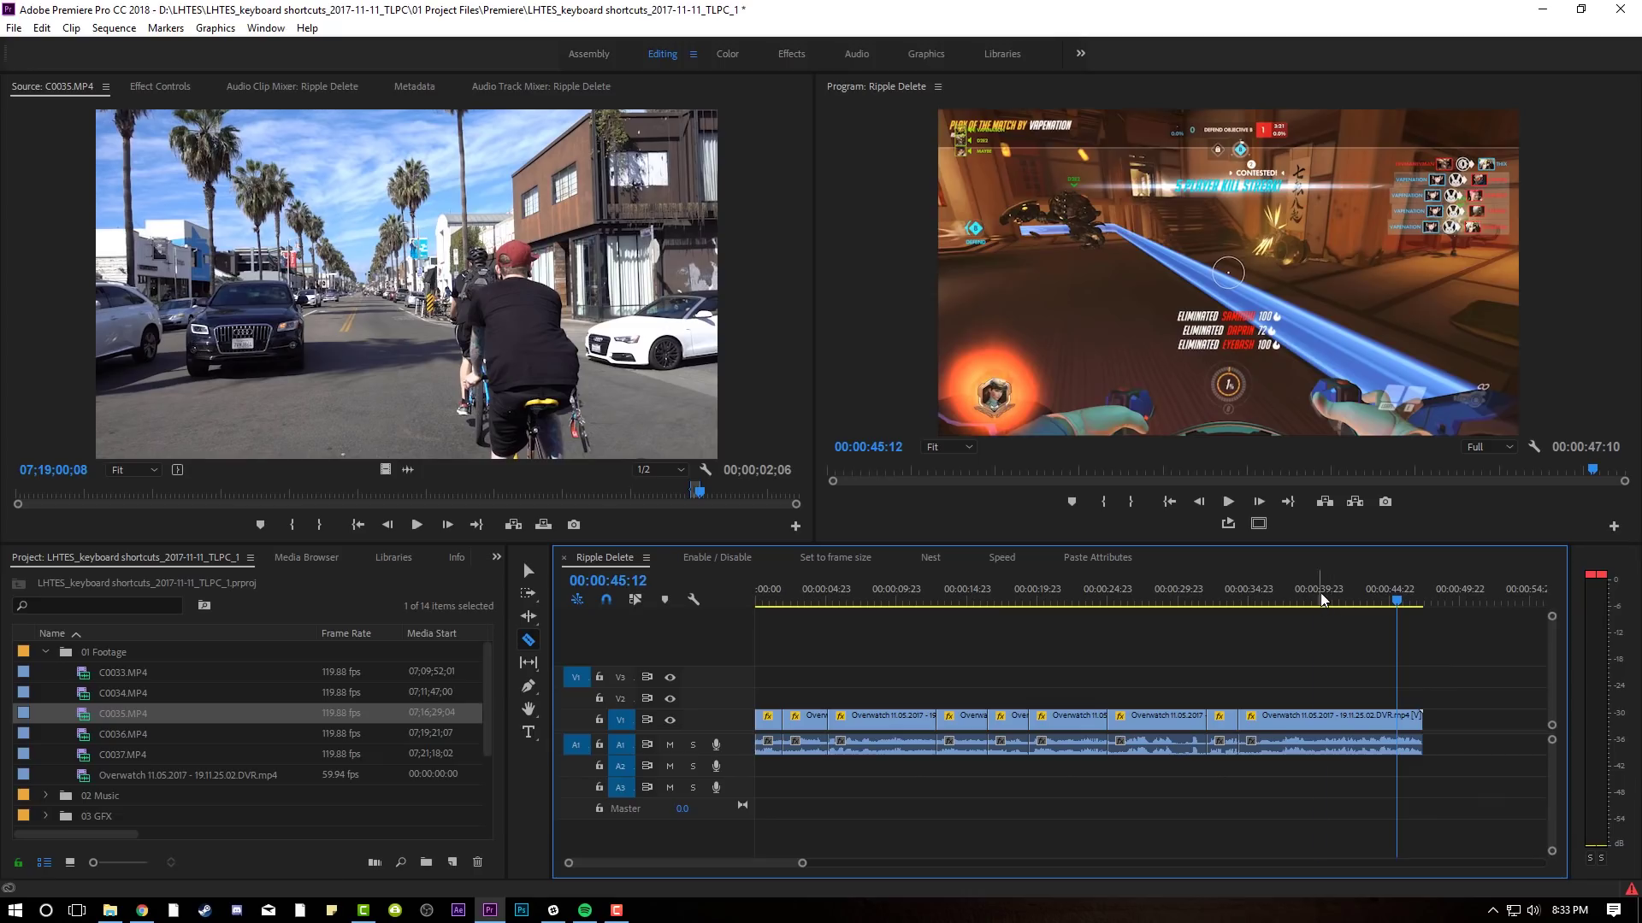
pyautogui.click(1321, 599)
pyautogui.keyDown('shift'); pyautogui.click(1324, 731); pyautogui.keyUp('shift')
pyautogui.press('v')
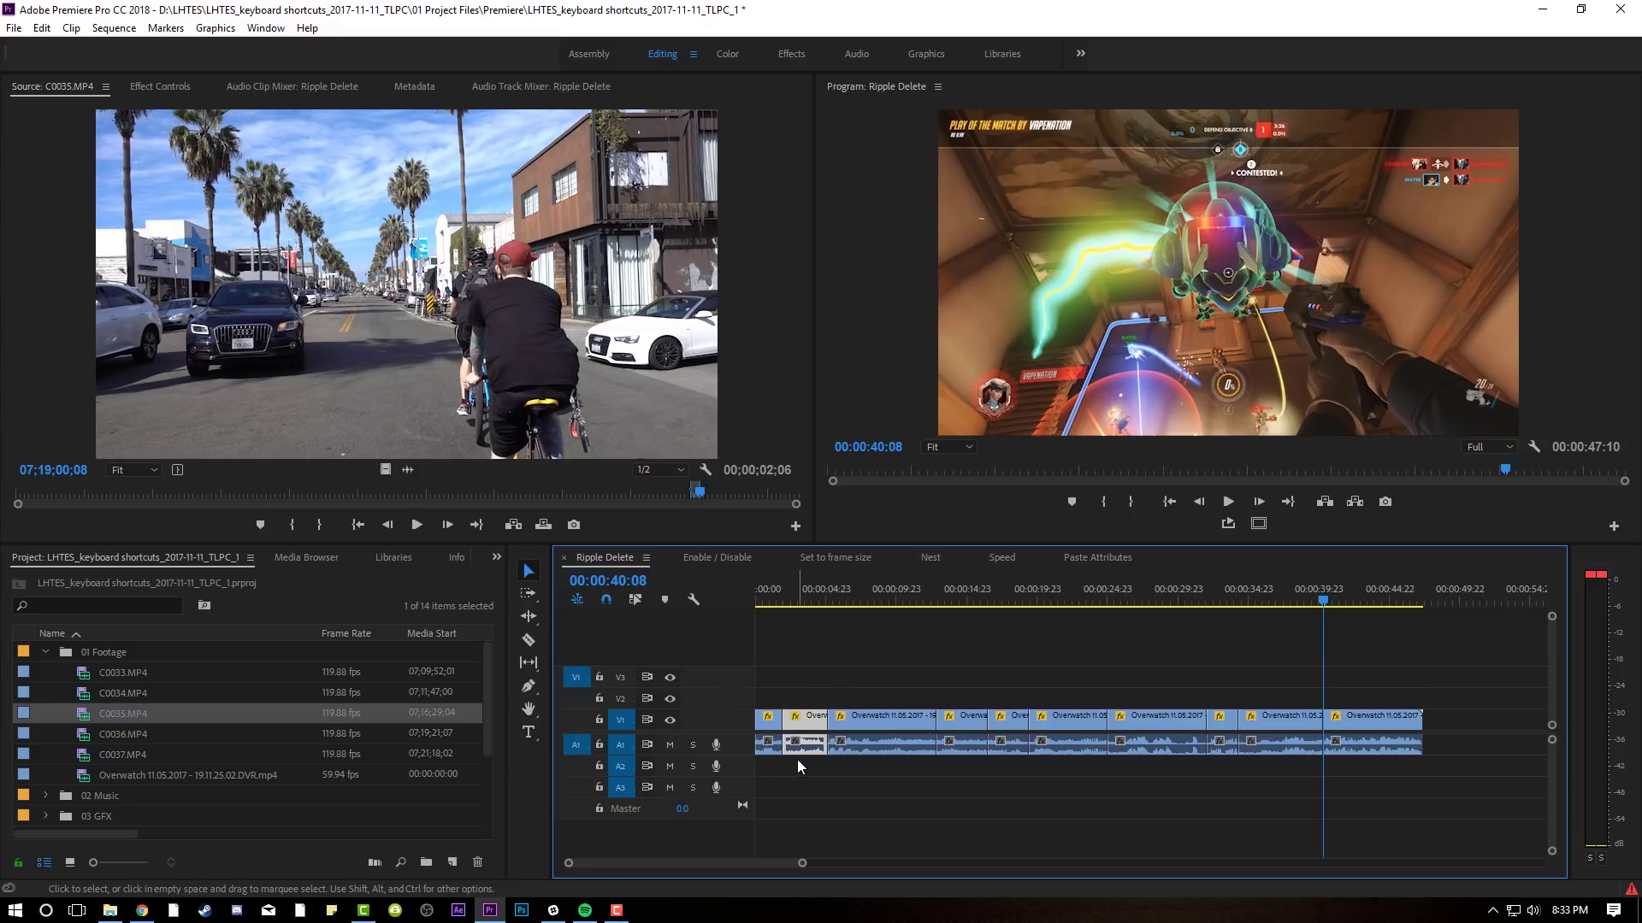
# Ripple delete the second segment of the Overwatch clip and undo that deletion.
pyautogui.hotkey('shift', 'Delete')
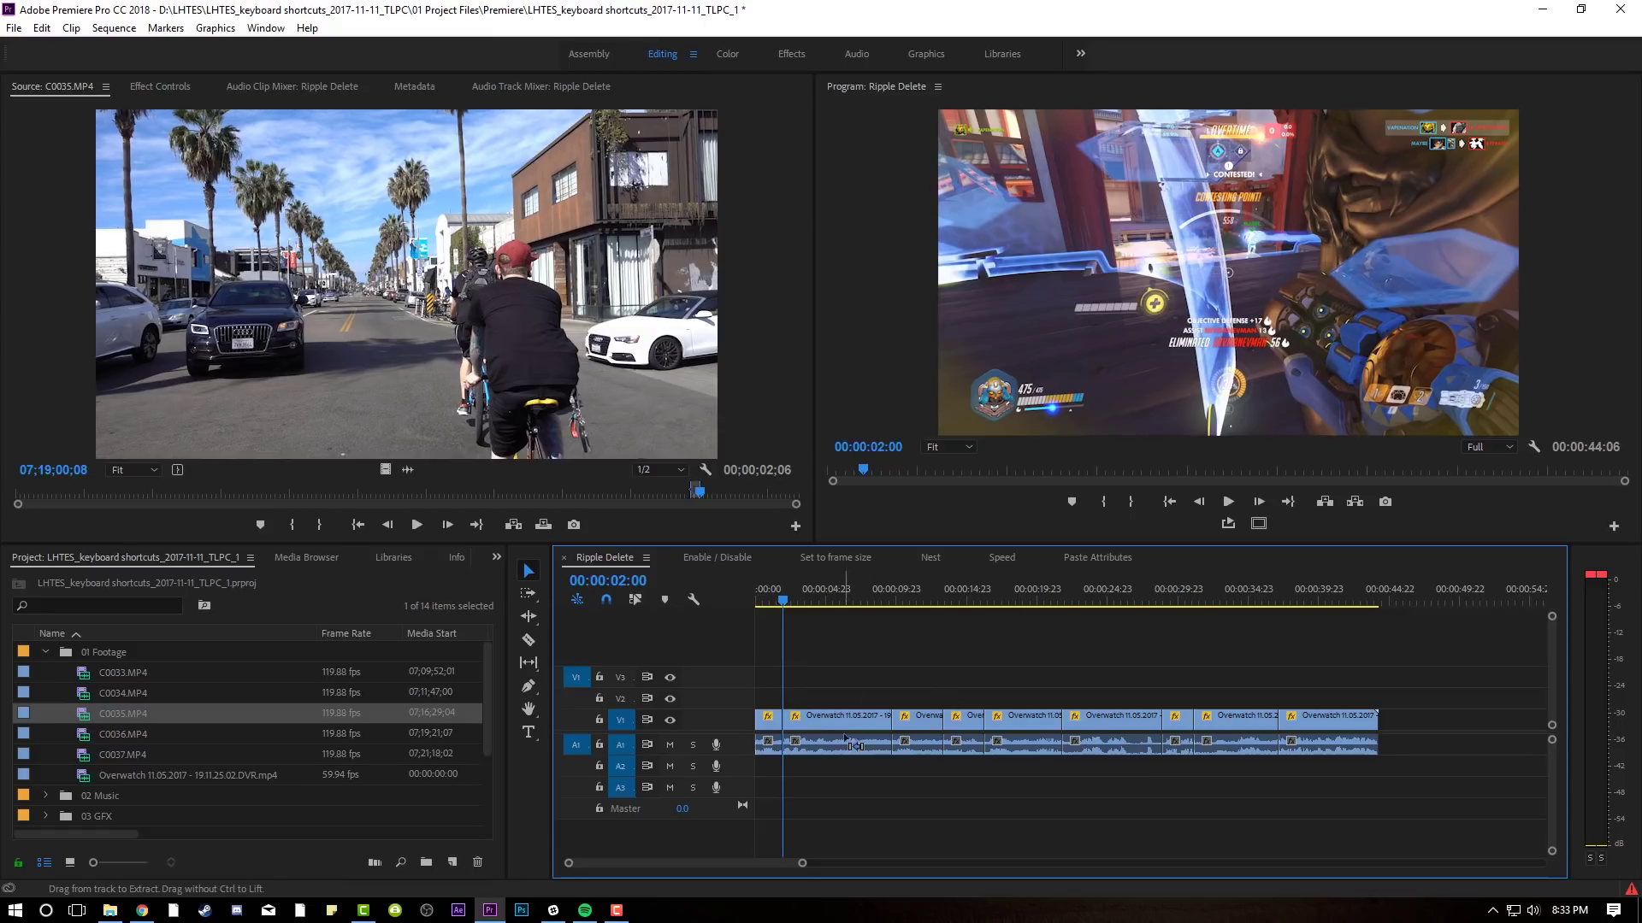
pyautogui.hotkey('ctrl', 'z')
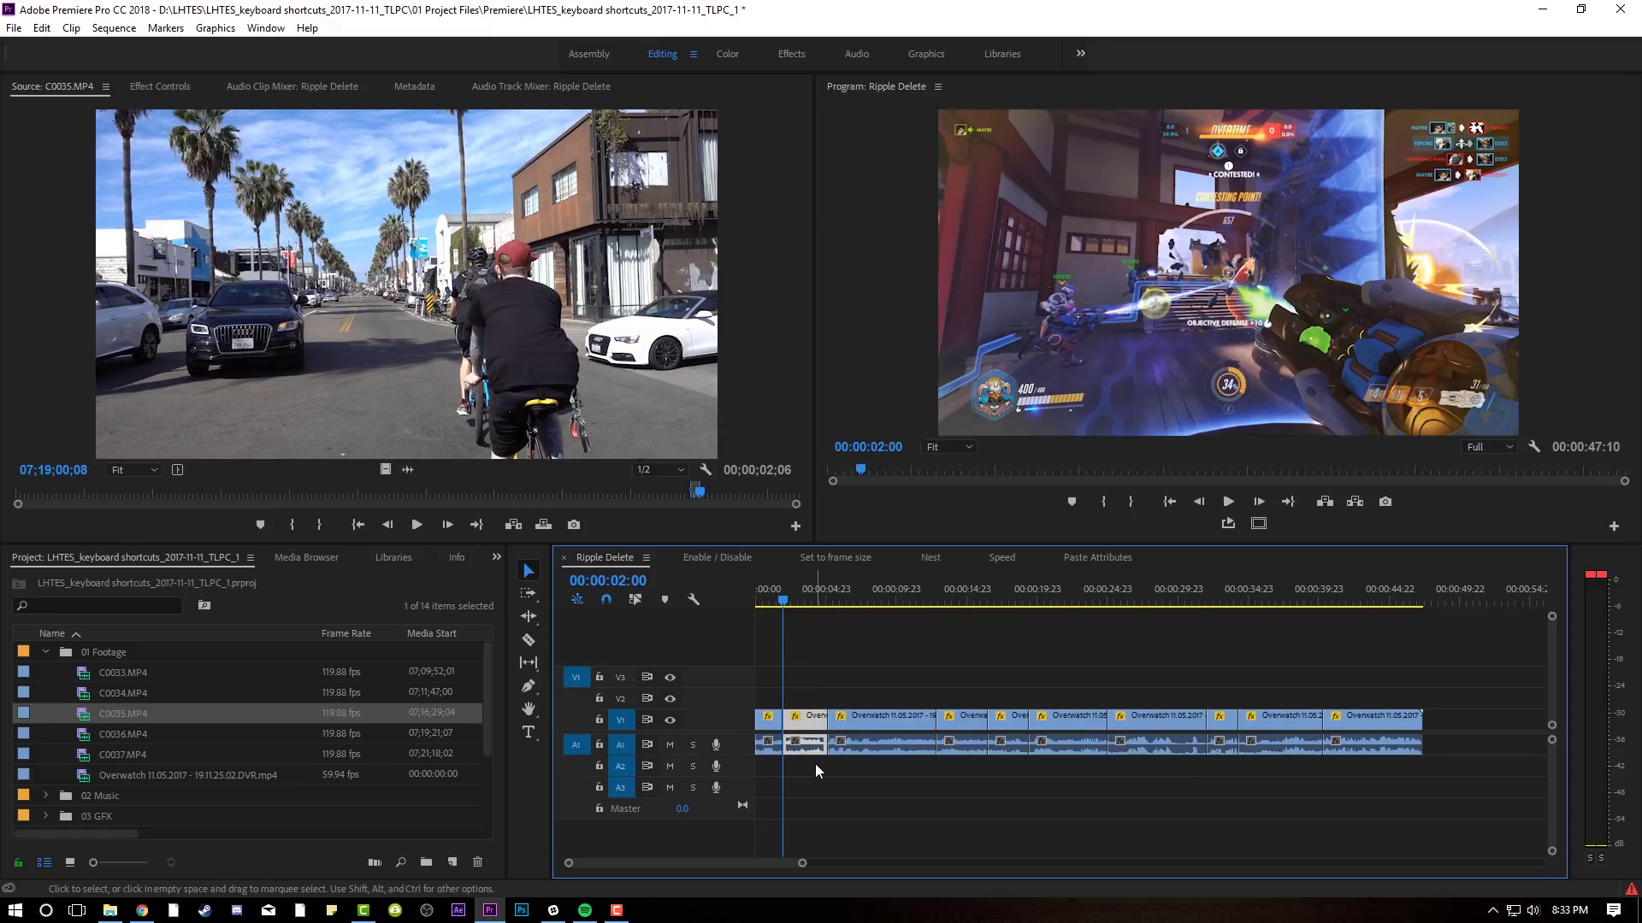
# Delete the second segment leaving a gap, and try to move all following segments back to close it.
pyautogui.press('Delete')
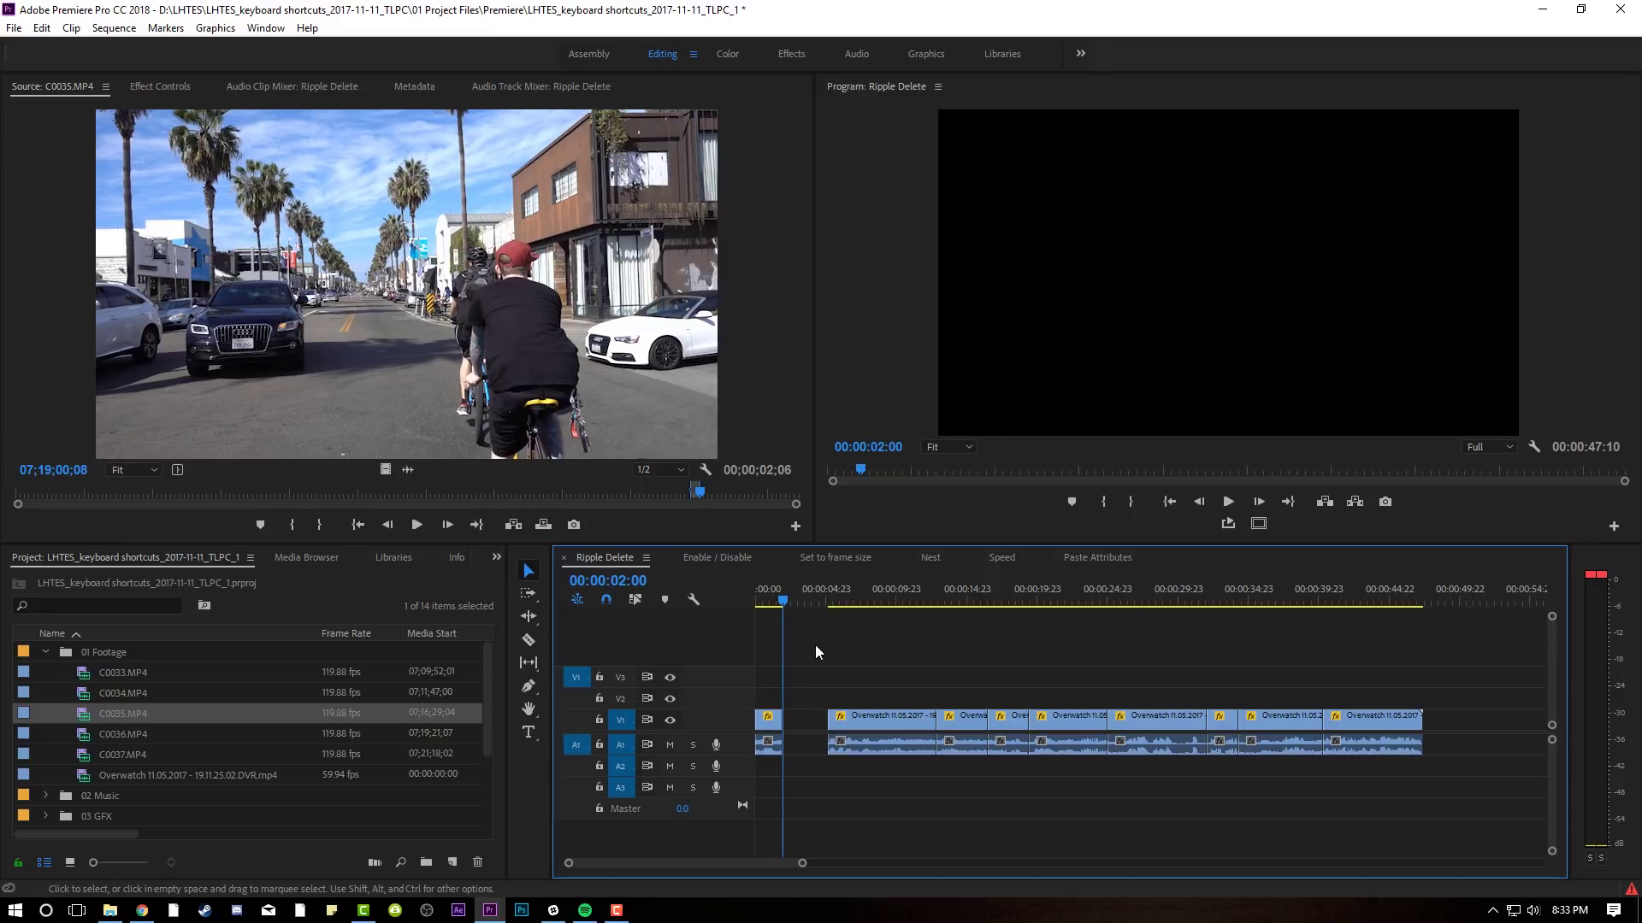
pyautogui.moveTo(812, 625); pyautogui.dragTo(1426, 756)
pyautogui.moveTo(908, 734); pyautogui.dragTo(855, 721)
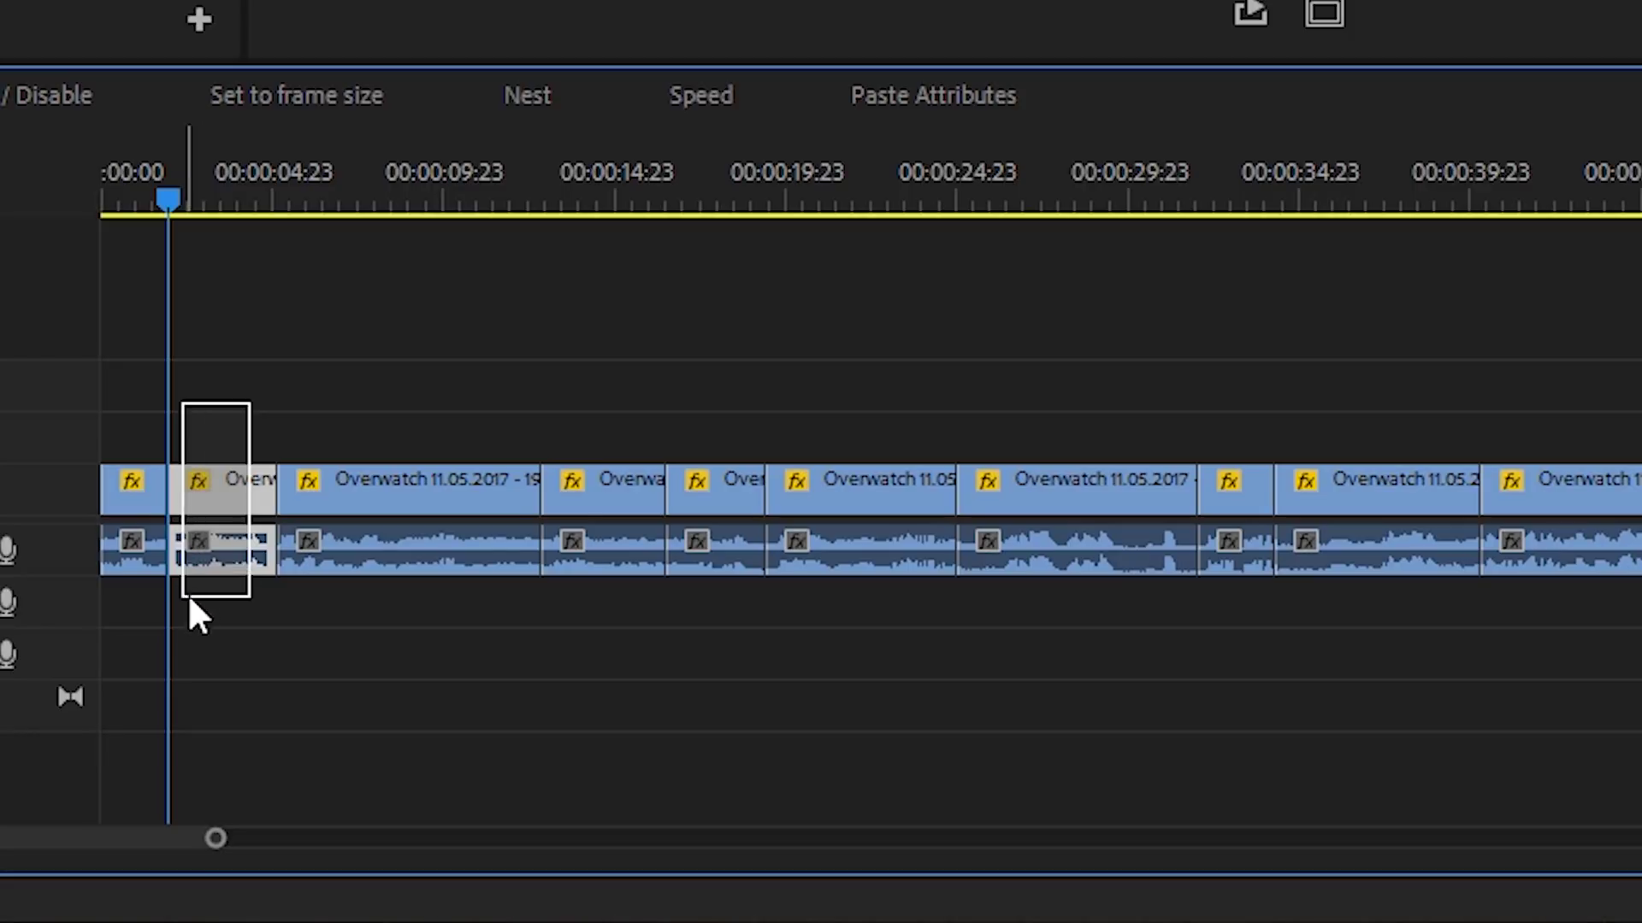
# Ripple delete four segments of the Overwatch clip one at a time, starting with the second segment.
pyautogui.moveTo(187, 594); pyautogui.dragTo(557, 476)
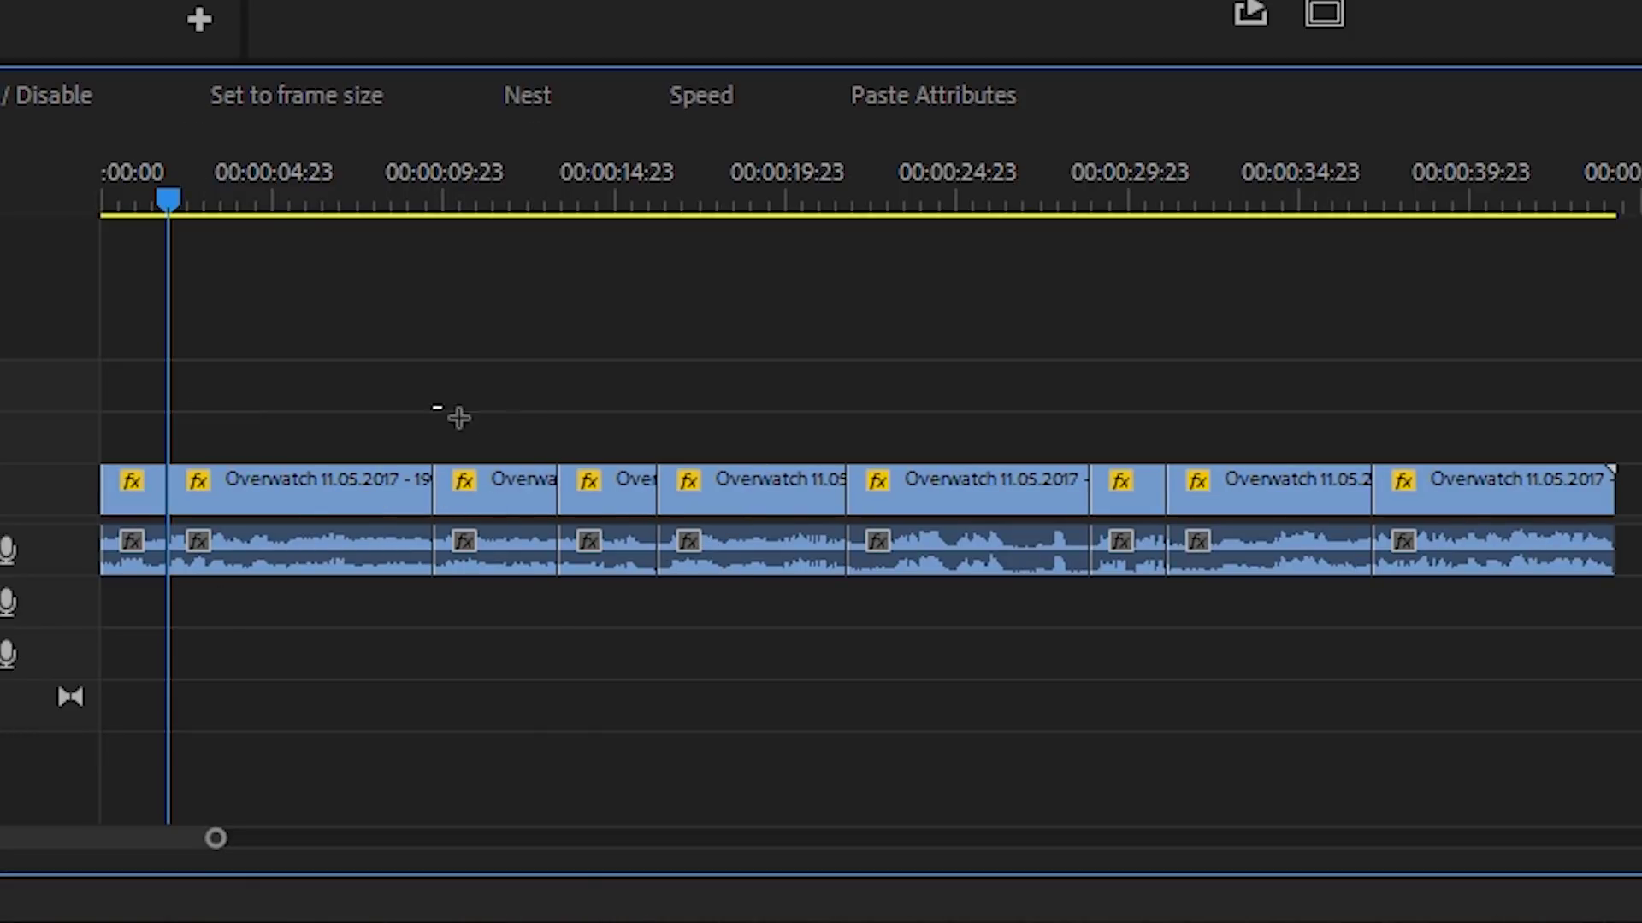
pyautogui.moveTo(439, 396); pyautogui.dragTo(535, 609)
pyautogui.hotkey('shift', 'Delete')
pyautogui.moveTo(932, 439); pyautogui.dragTo(1000, 571)
pyautogui.hotkey('shift', 'Delete')
pyautogui.moveTo(828, 456); pyautogui.dragTo(921, 637)
pyautogui.hotkey('shift', 'Delete')
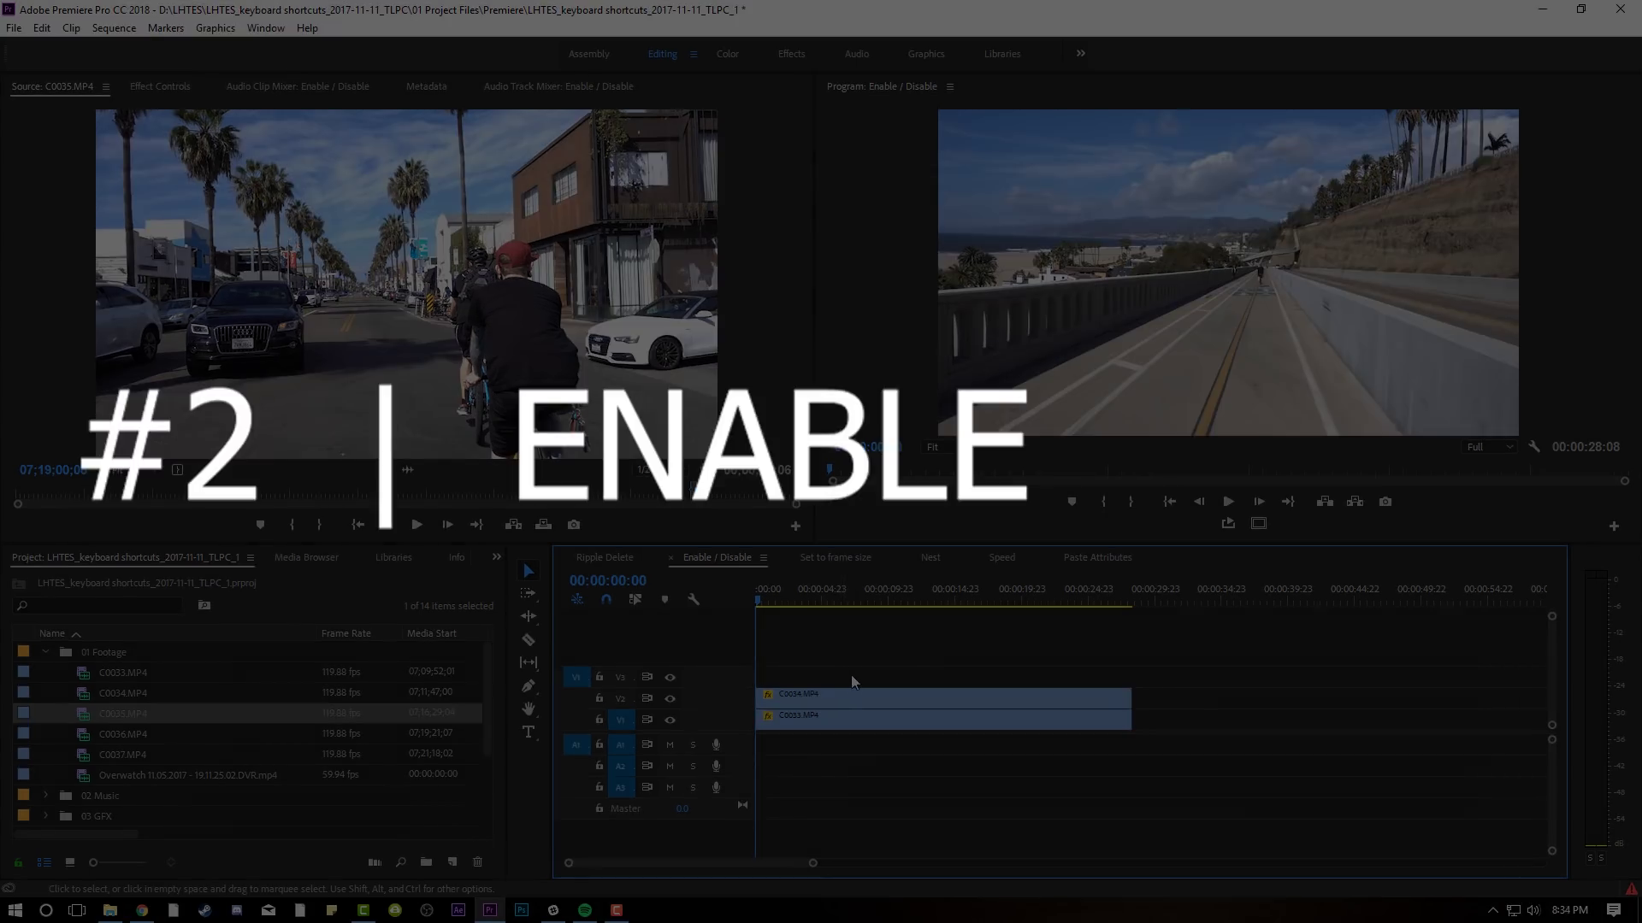
# Open the keyboard shortcut settings and search for the "enable" command.
pyautogui.click(43, 29)
pyautogui.click(186, 513)
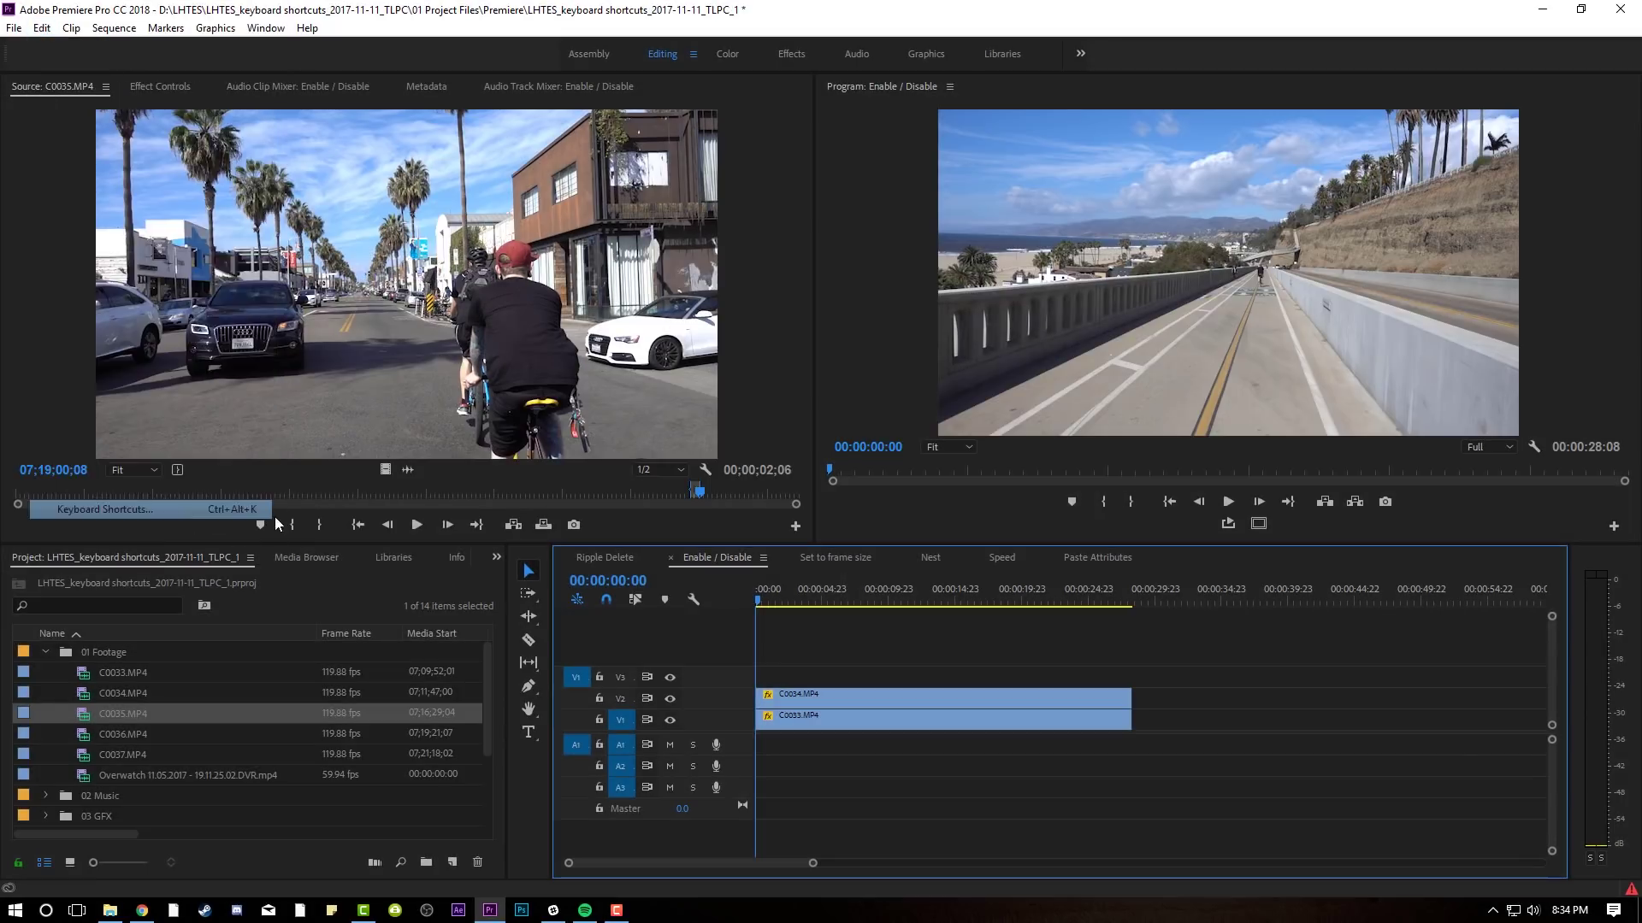
pyautogui.write('enable')
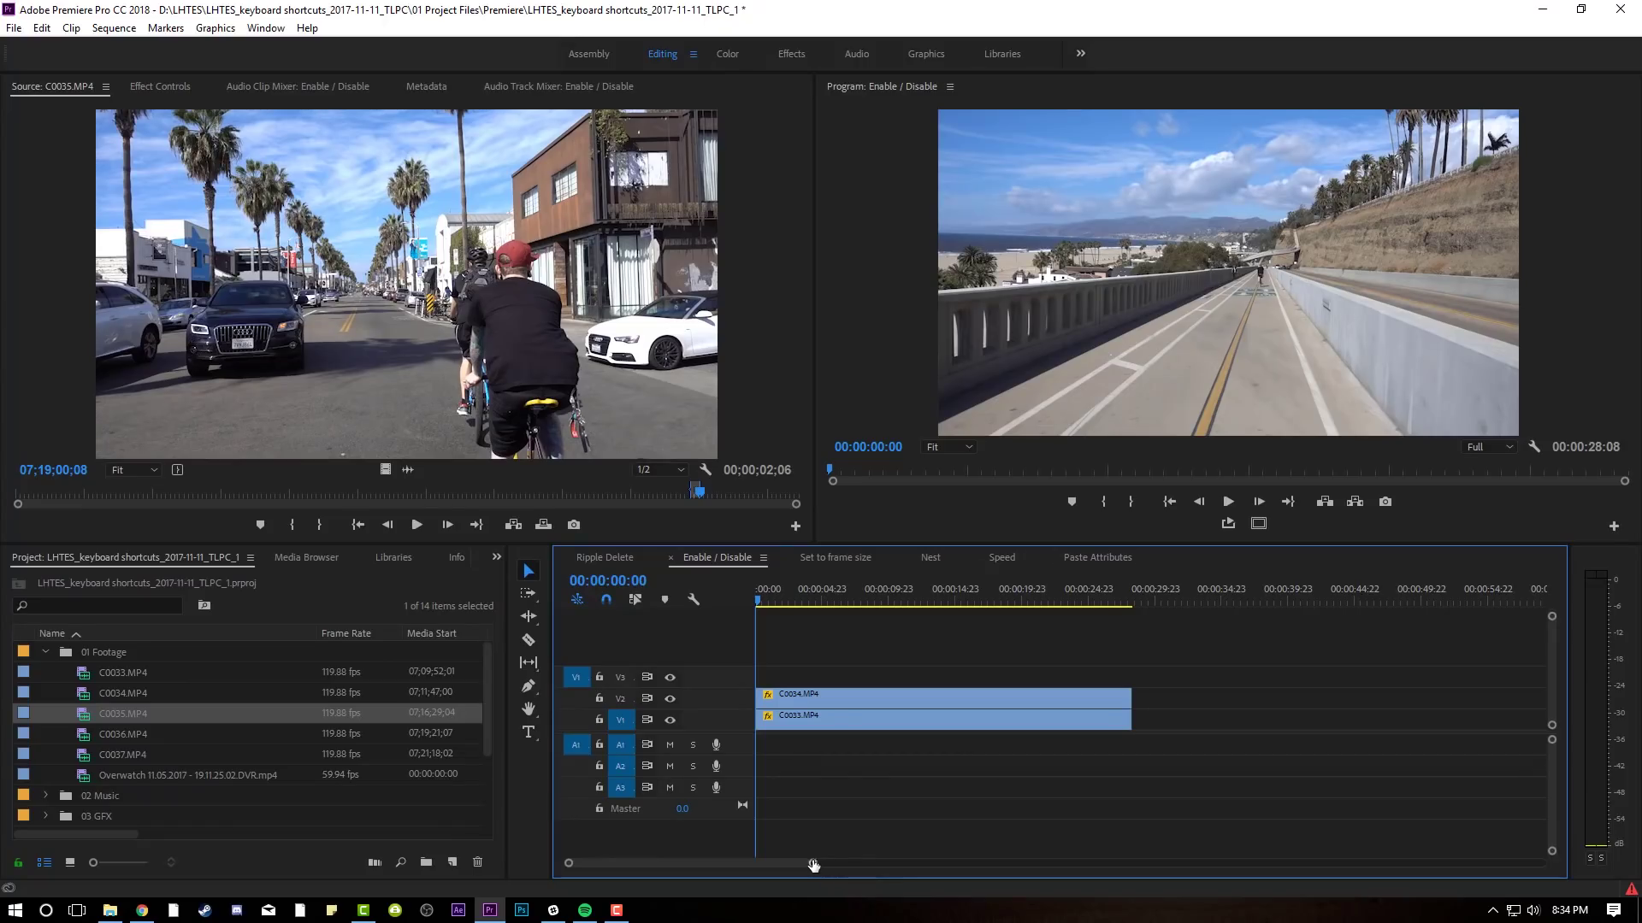
# Cut a short segment starting at 00:00:02:09 in the upper clip C0034.MP4 and disable it.
pyautogui.moveTo(814, 865); pyautogui.dragTo(776, 866)
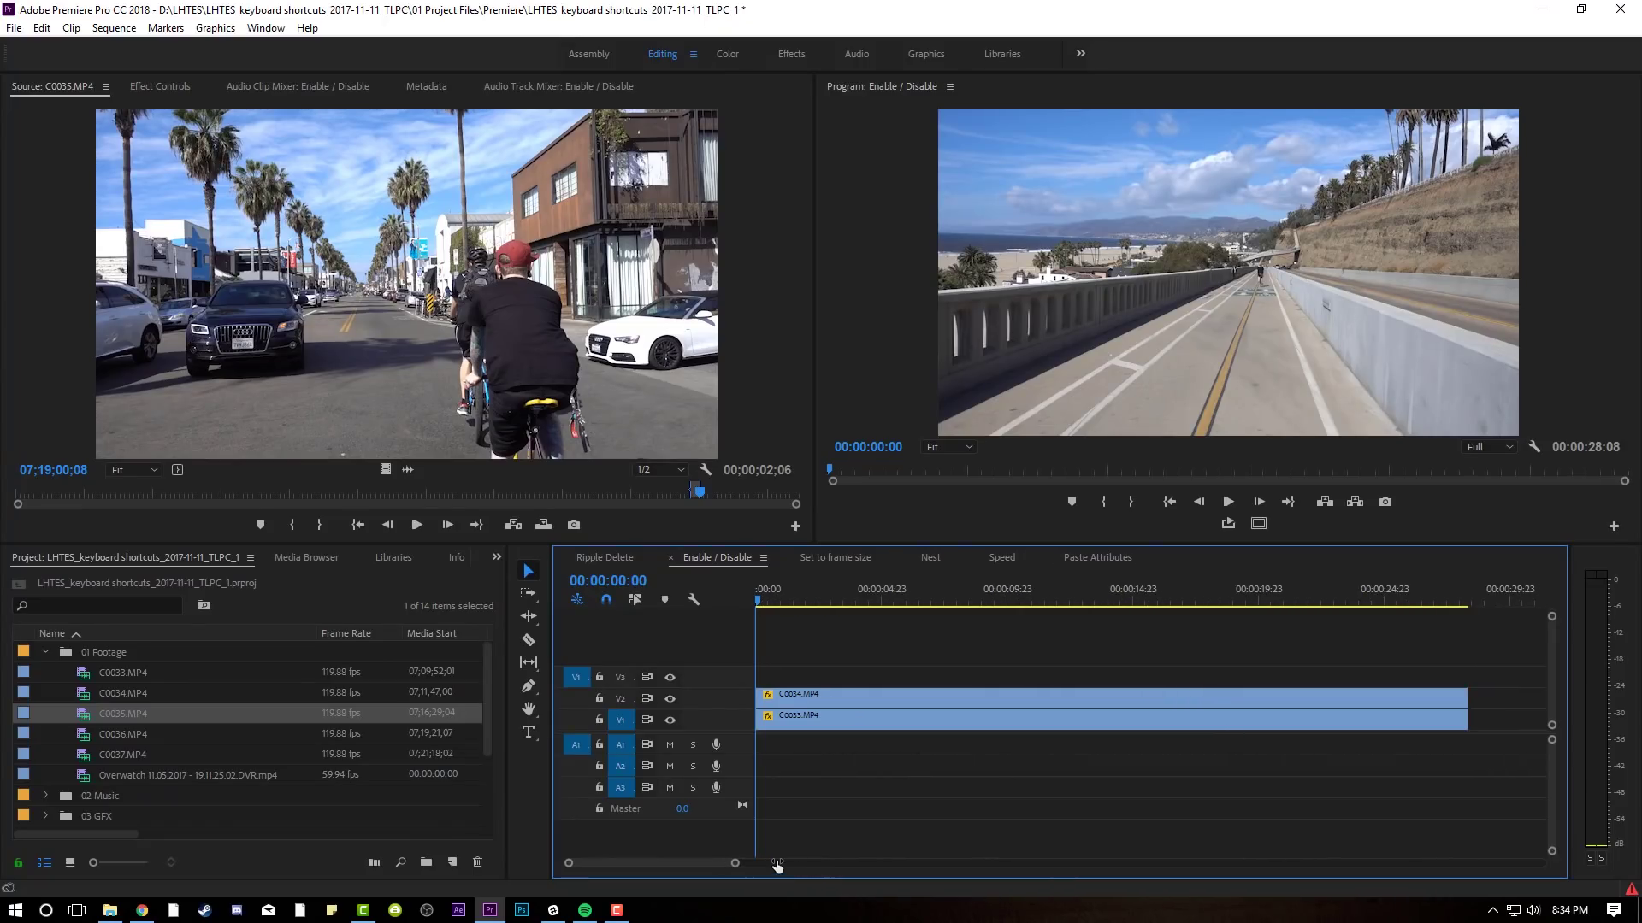
pyautogui.click(814, 597)
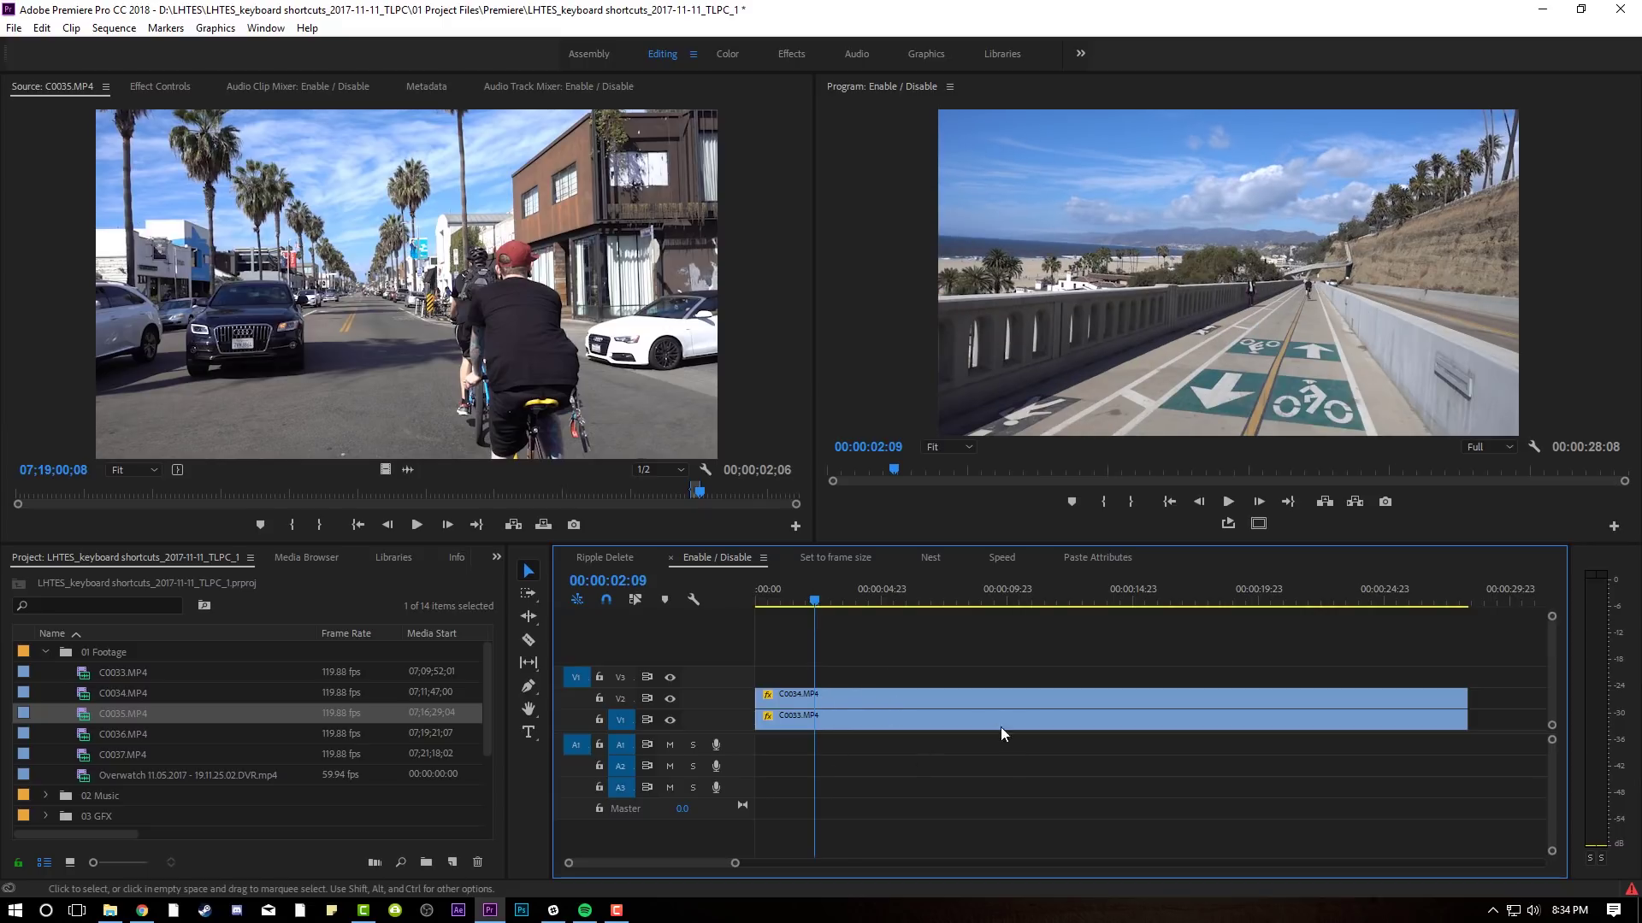
pyautogui.press('c')
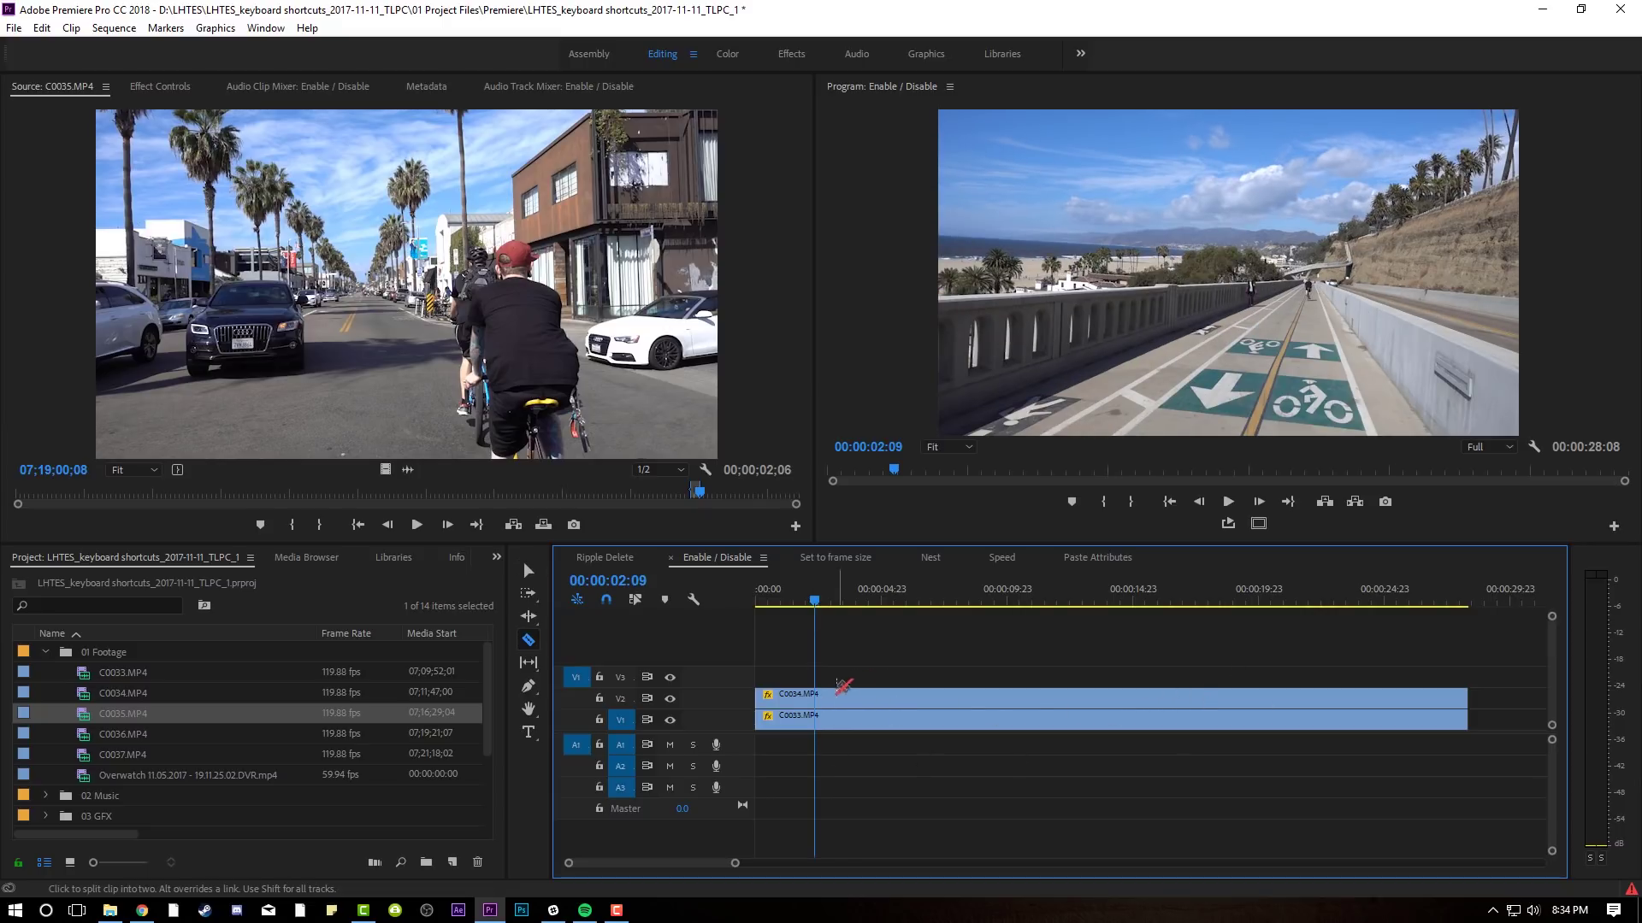
pyautogui.click(858, 697)
pyautogui.press('v')
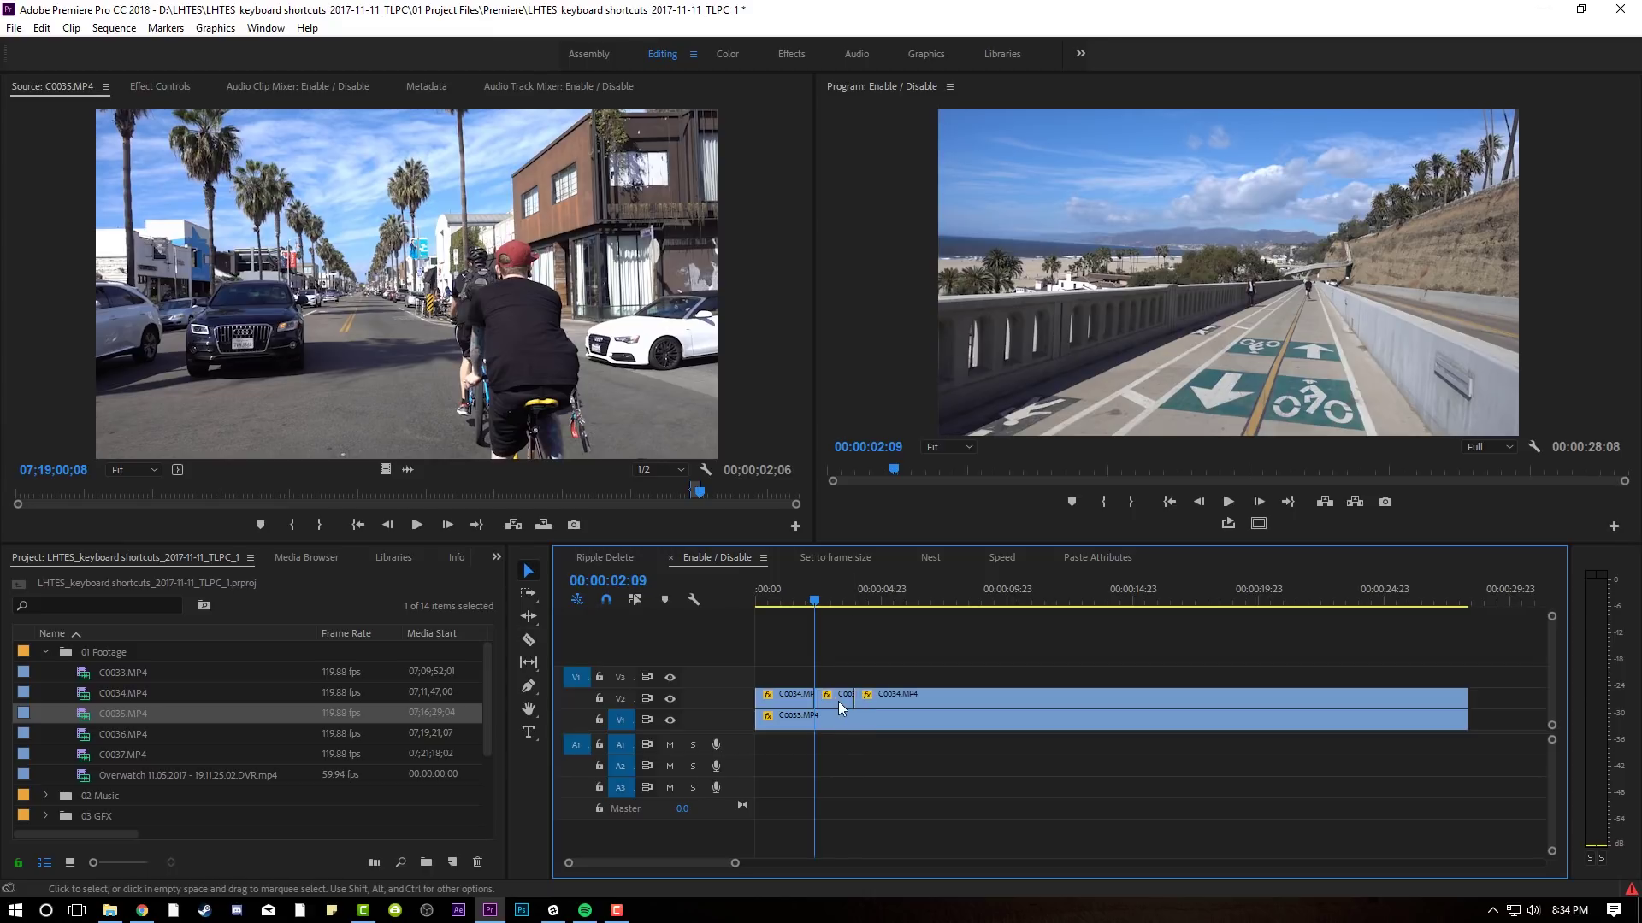
pyautogui.click(837, 701)
pyautogui.hotkey('shift', 'e')
# Play the sequence from 00:00:02:03 to check how the disabled segment reveals the clip underneath.
pyautogui.click(809, 597)
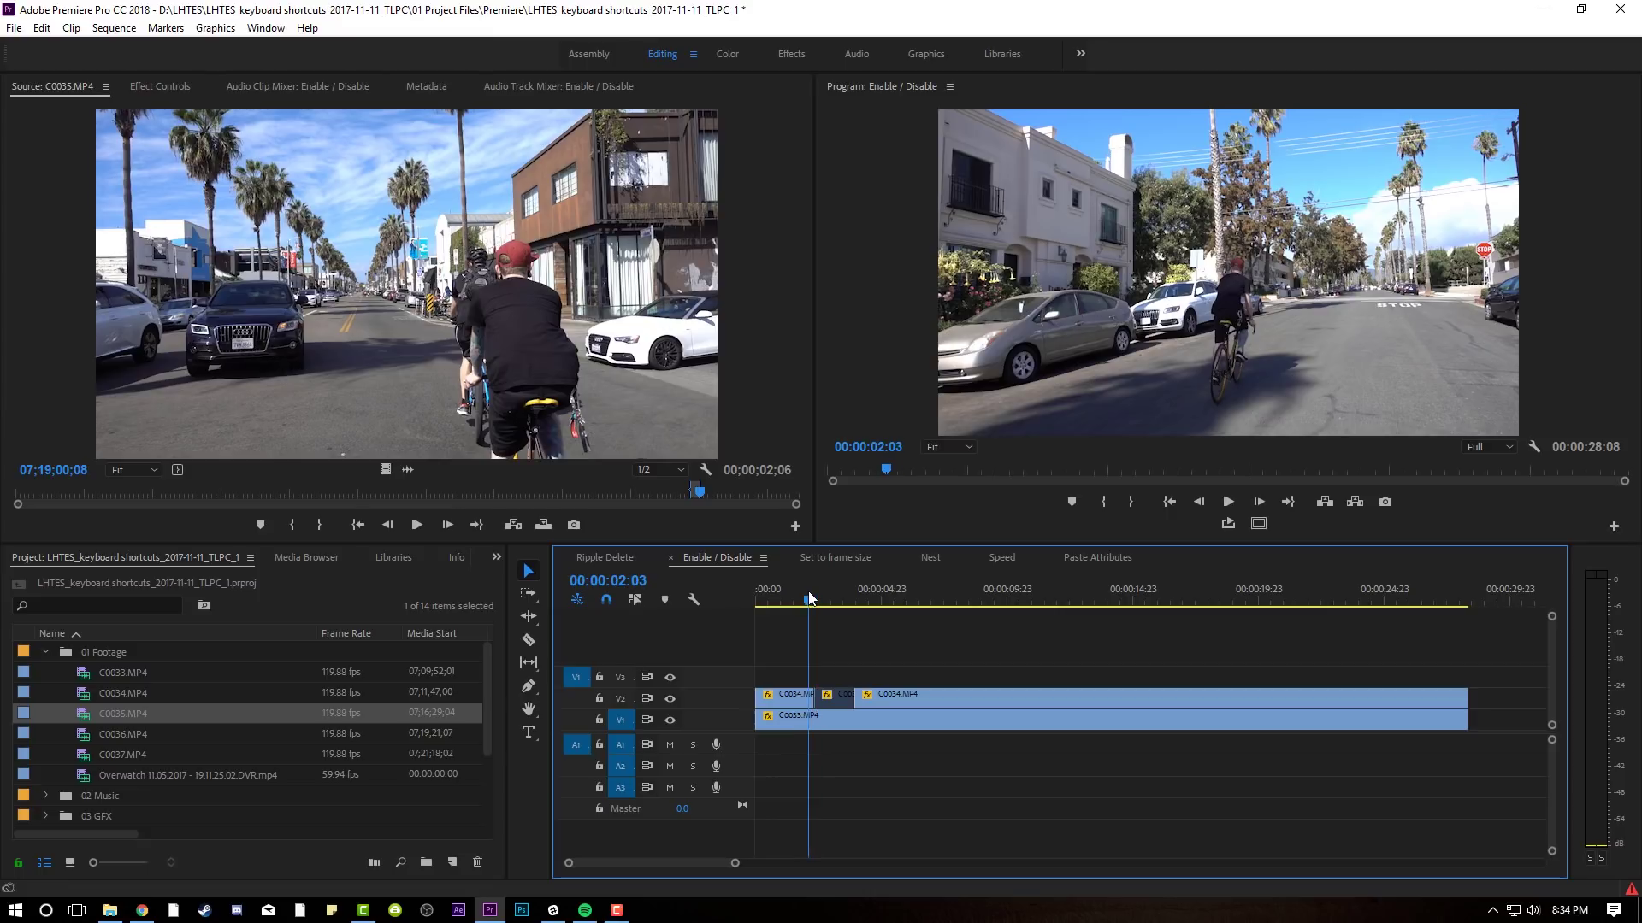
pyautogui.press('space')
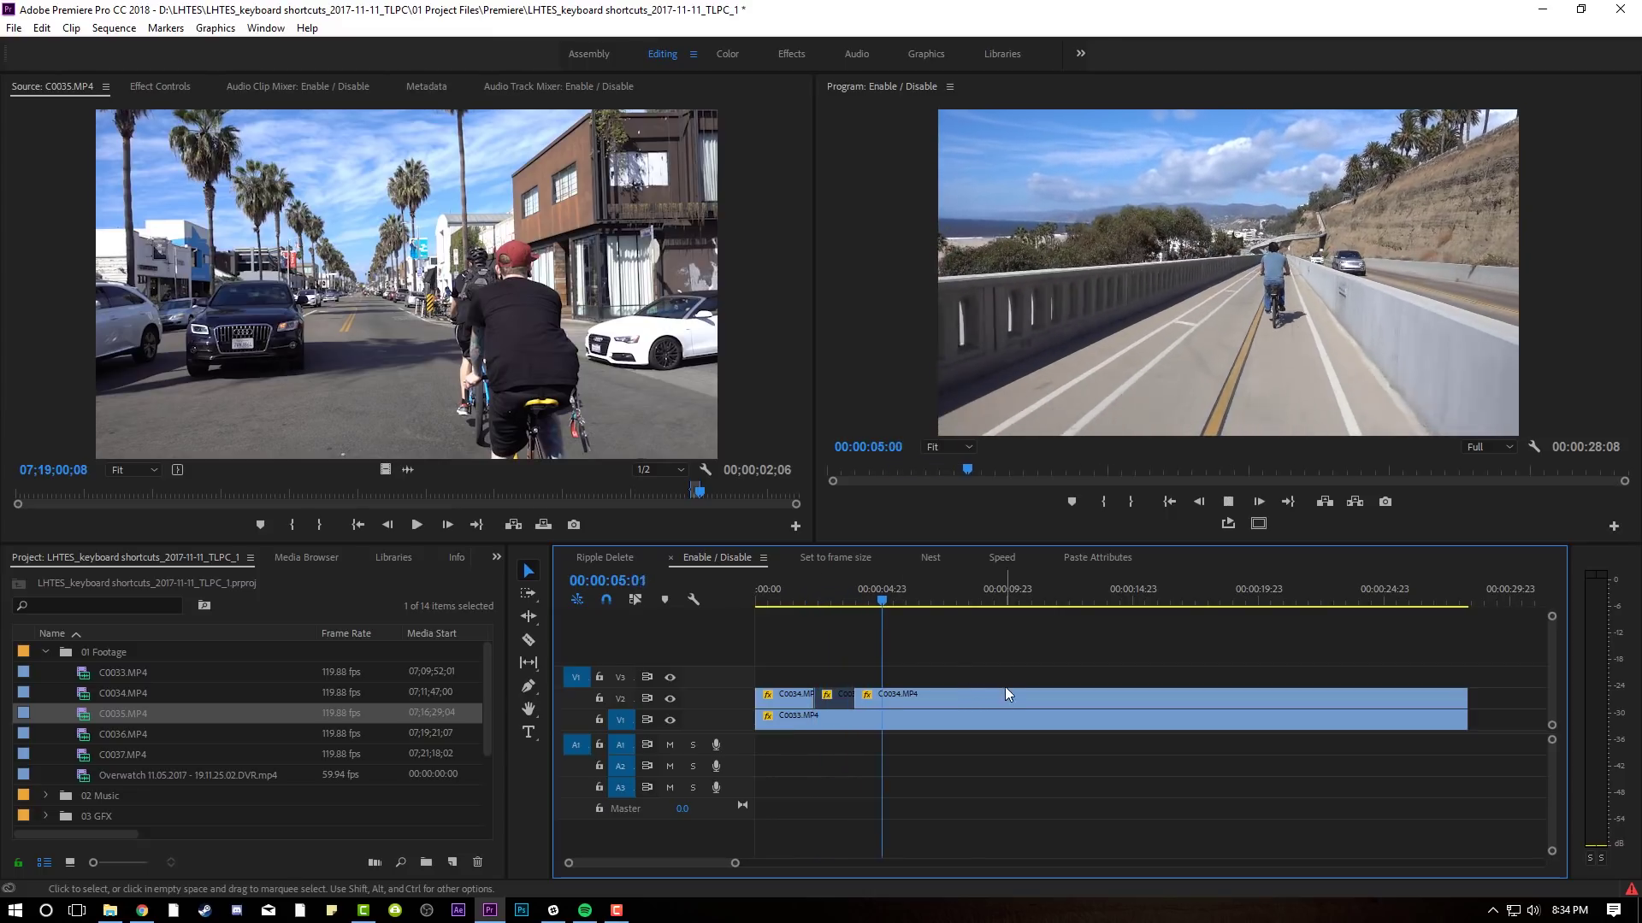
pyautogui.press('space')
# Cut a second short segment starting at 00:00:05:18 in the upper C0034.MP4 clip and disable it.
pyautogui.press('c')
pyautogui.click(900, 699)
pyautogui.click(927, 699)
pyautogui.press('v')
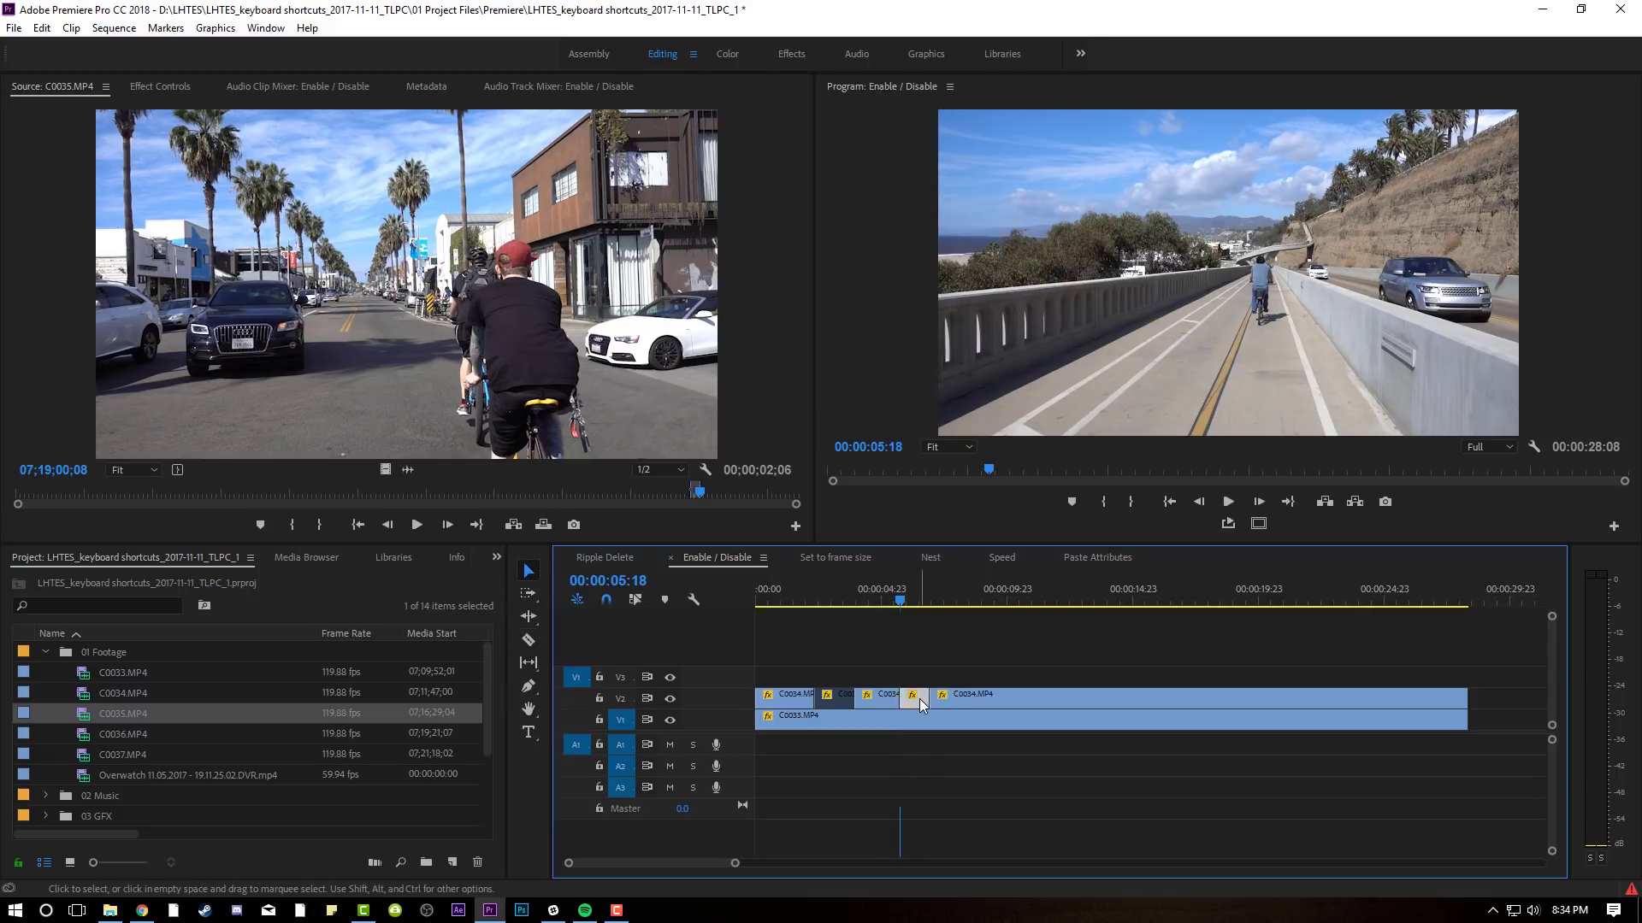
pyautogui.click(920, 699)
pyautogui.hotkey('shift', 'e')
pyautogui.click(920, 620)
# Cut a third short segment starting at 00:00:08:15 in the upper C0034.MP4 clip and select it.
pyautogui.moveTo(924, 597); pyautogui.dragTo(972, 598)
pyautogui.press('c')
pyautogui.click(1010, 695)
pyautogui.press('v')
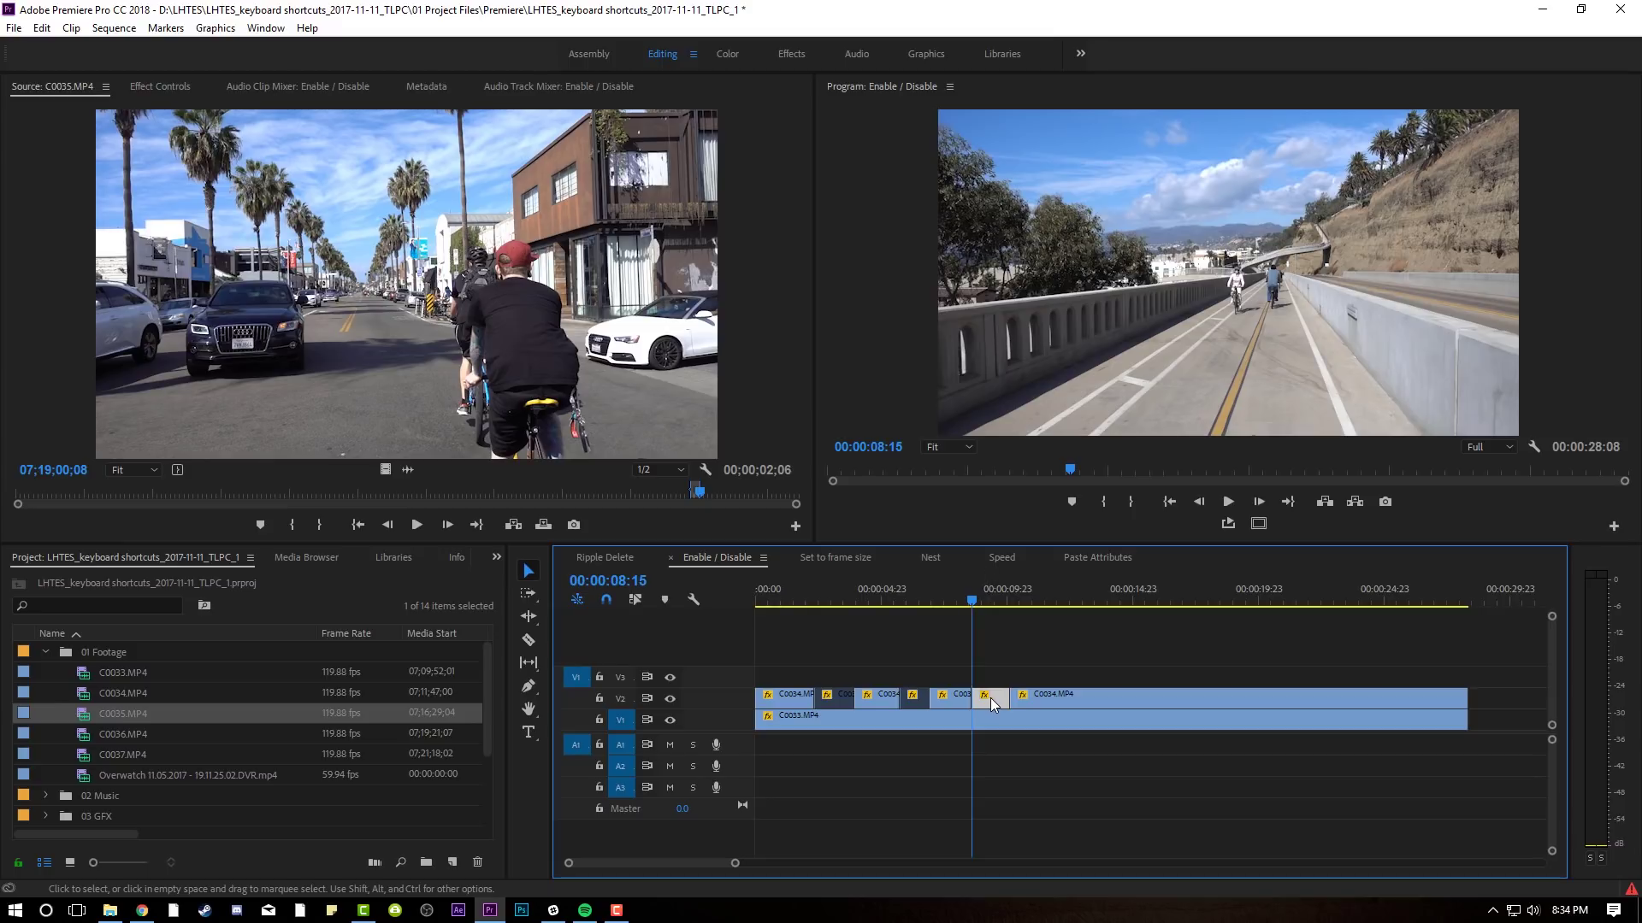
# Delete the third segment from the upper track and undo that deletion.
pyautogui.press('Delete')
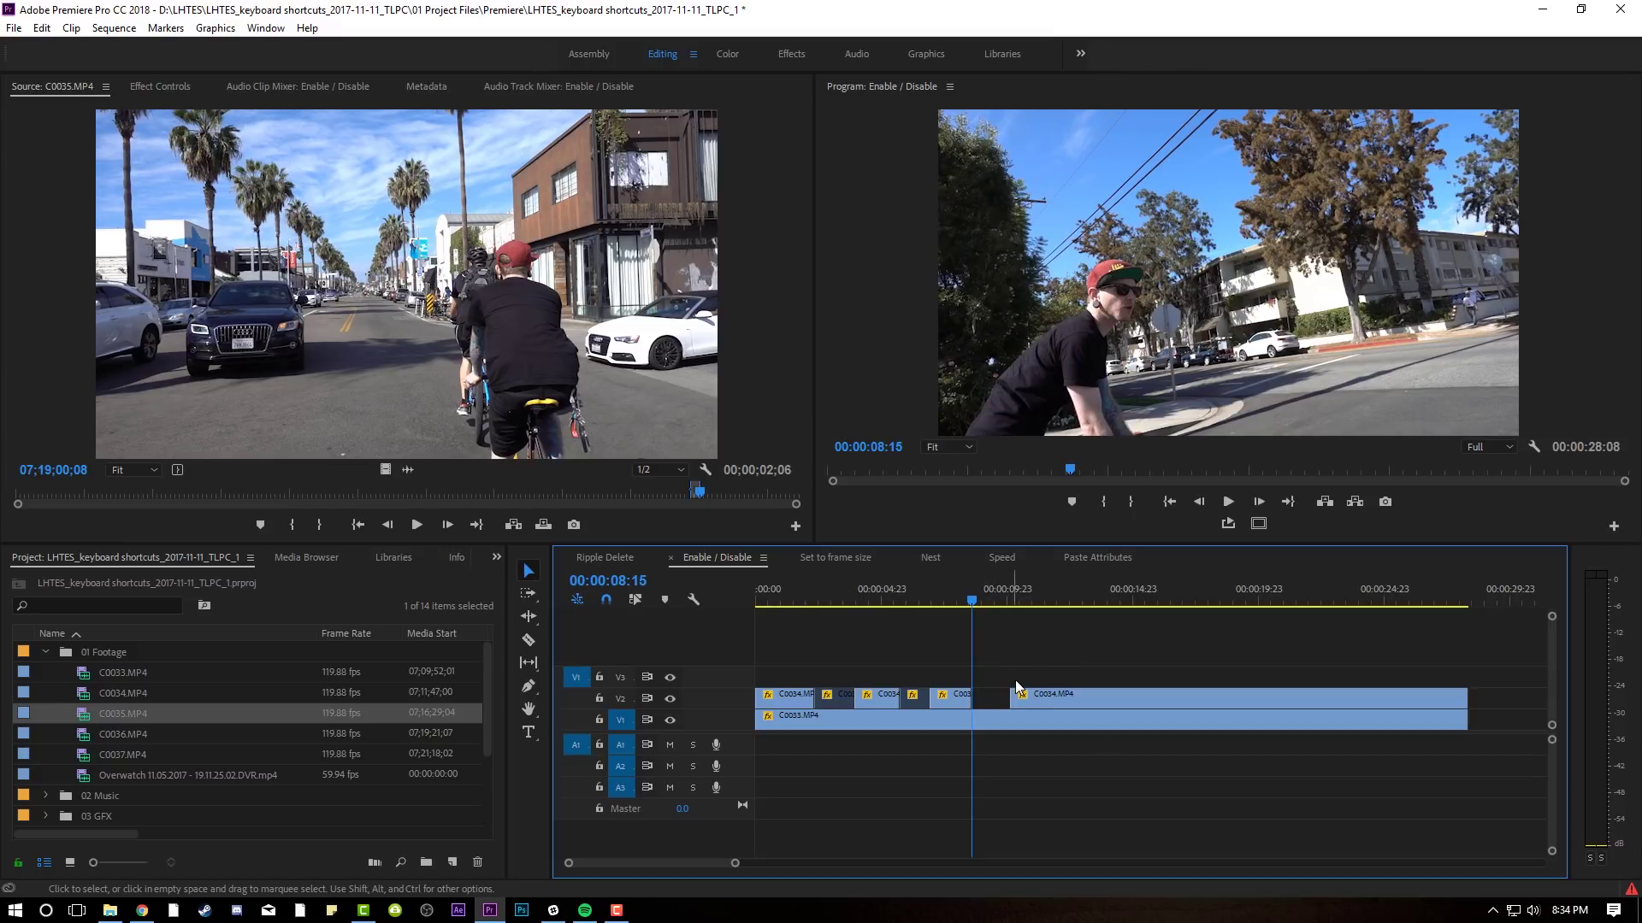
pyautogui.hotkey('ctrl', 'z')
# Disable the third segment of the upper clip, enable it again and disable it once more.
pyautogui.hotkey('shift', 'e')
pyautogui.hotkey('shift', 'e')
pyautogui.hotkey('shift', 'e')
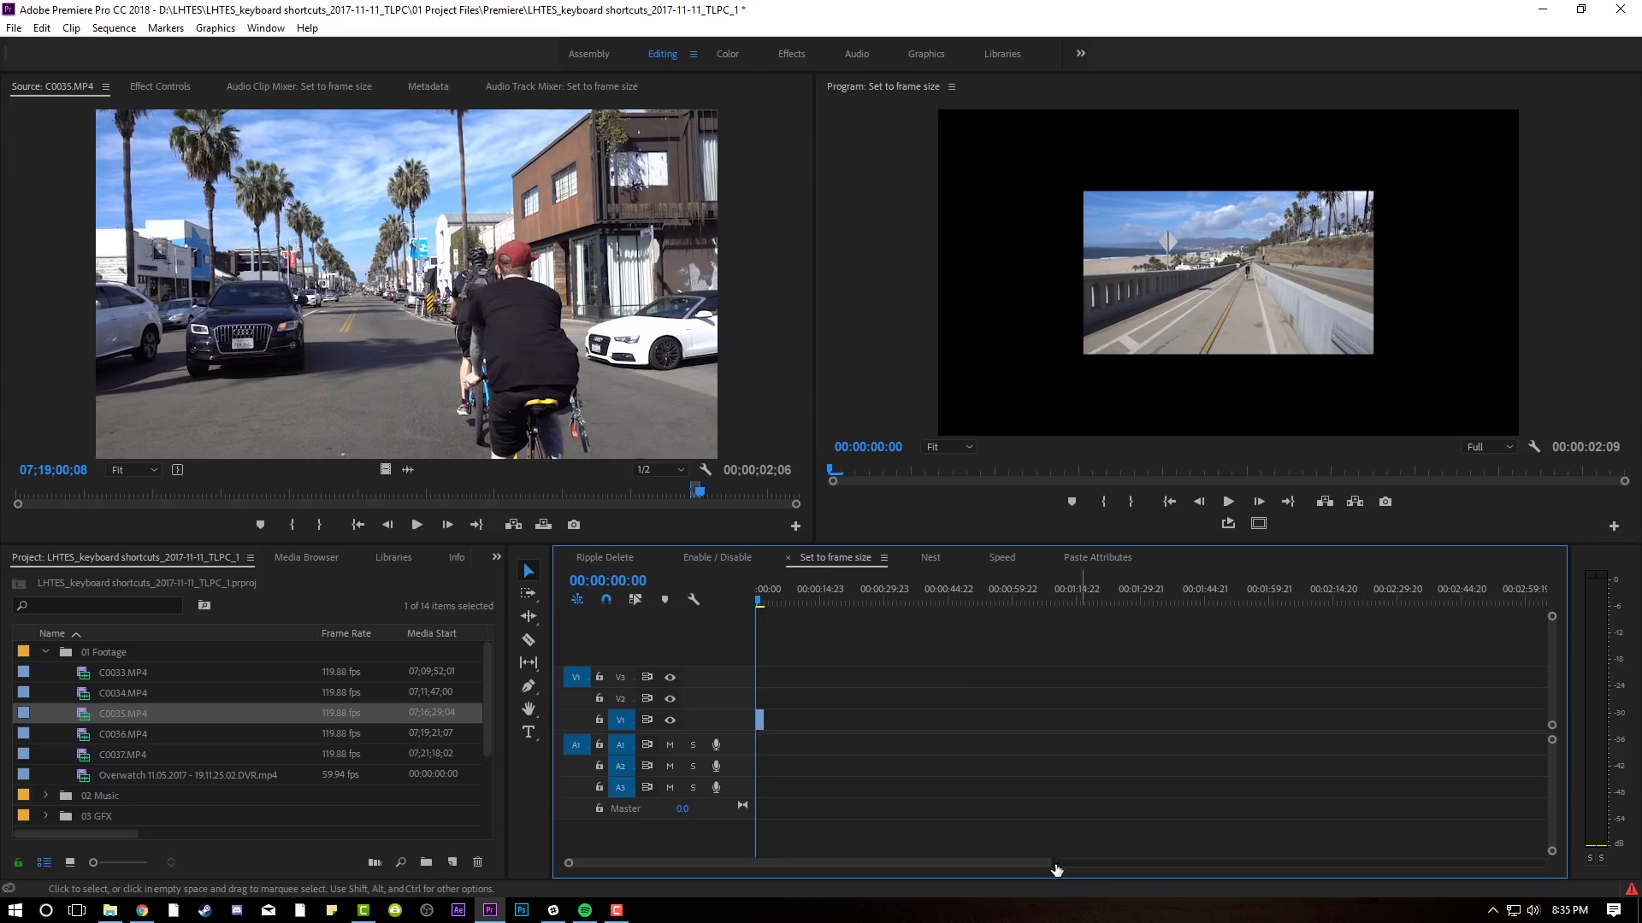
# Scale clip C0034.MP4 in the Set to frame size sequence to 200 in its motion settings.
pyautogui.press('=')
pyautogui.press('=')
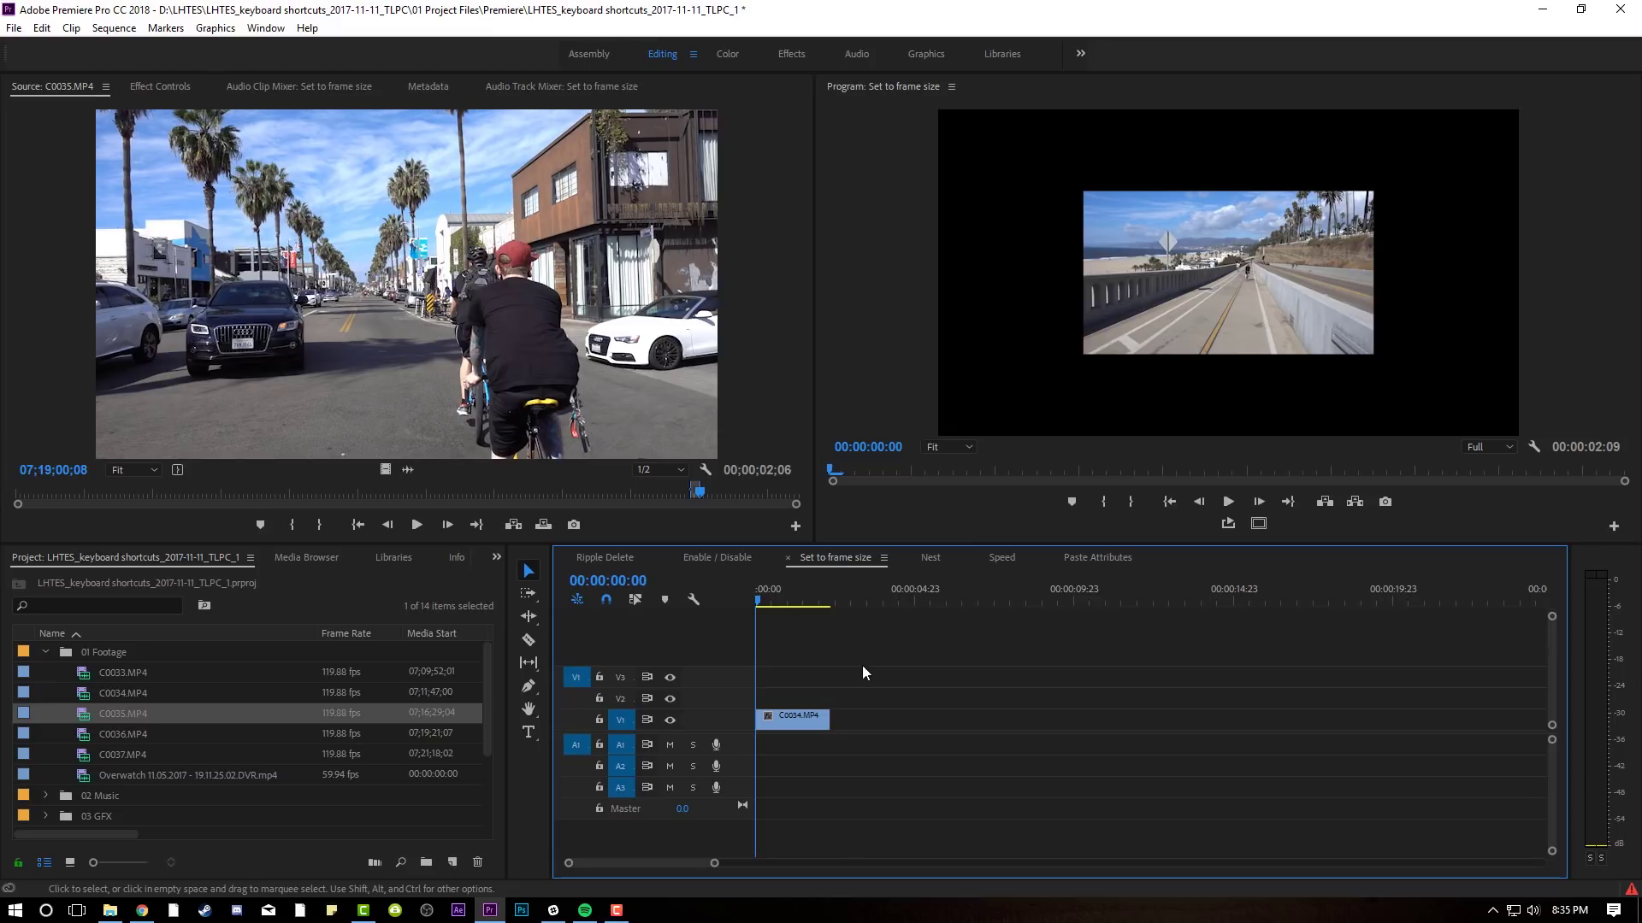
pyautogui.click(790, 716)
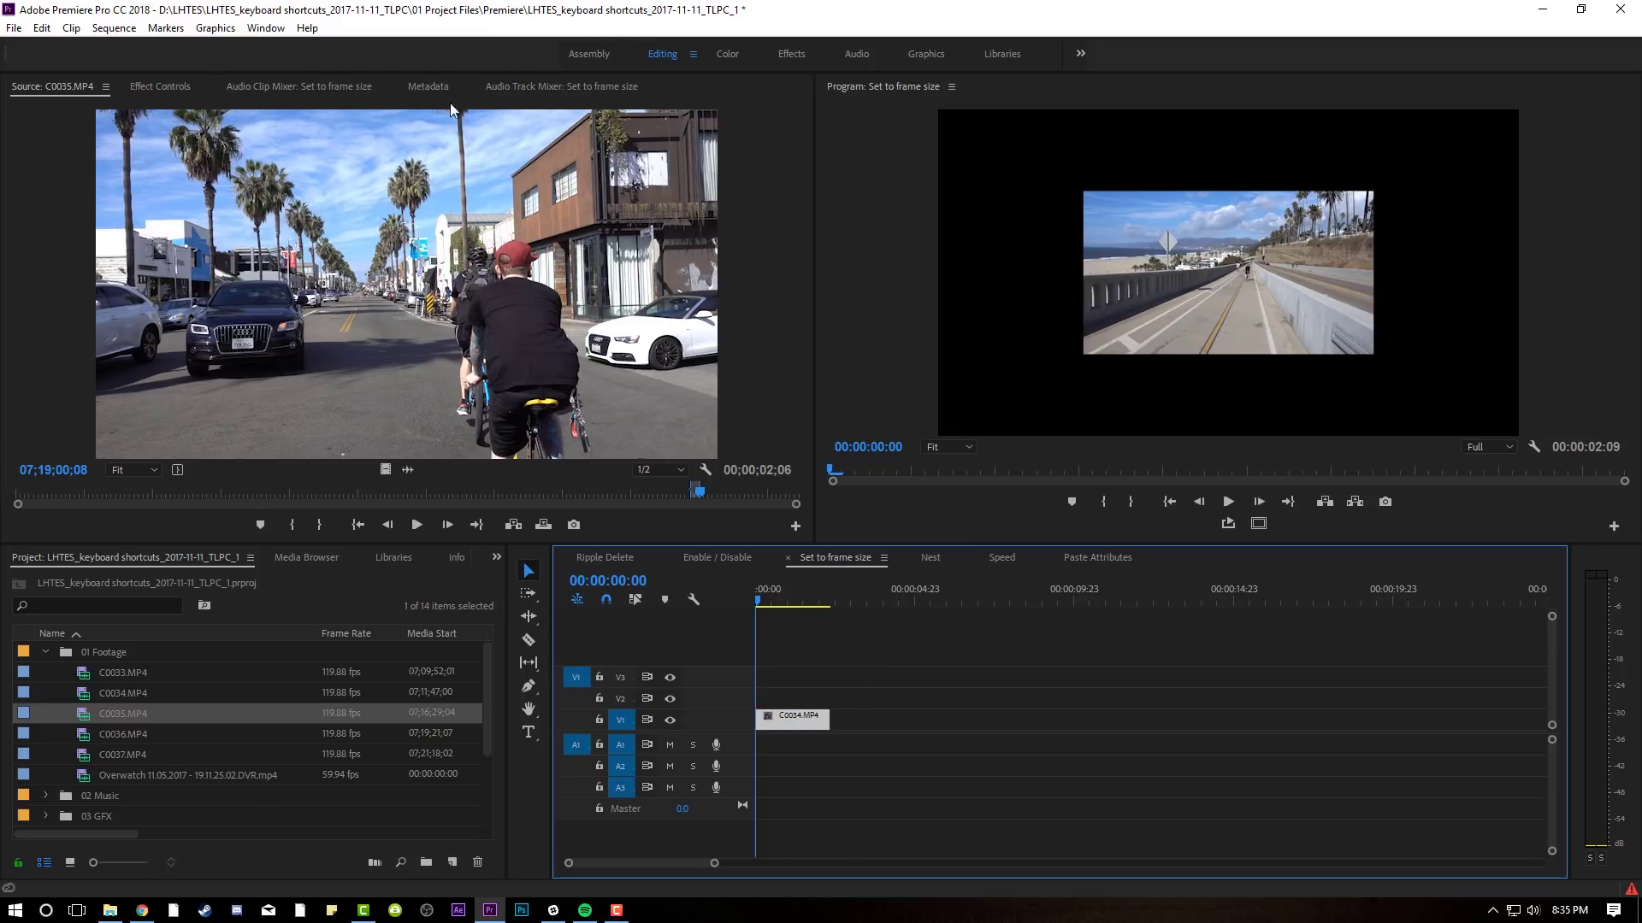
pyautogui.click(170, 85)
pyautogui.moveTo(315, 192); pyautogui.dragTo(404, 191)
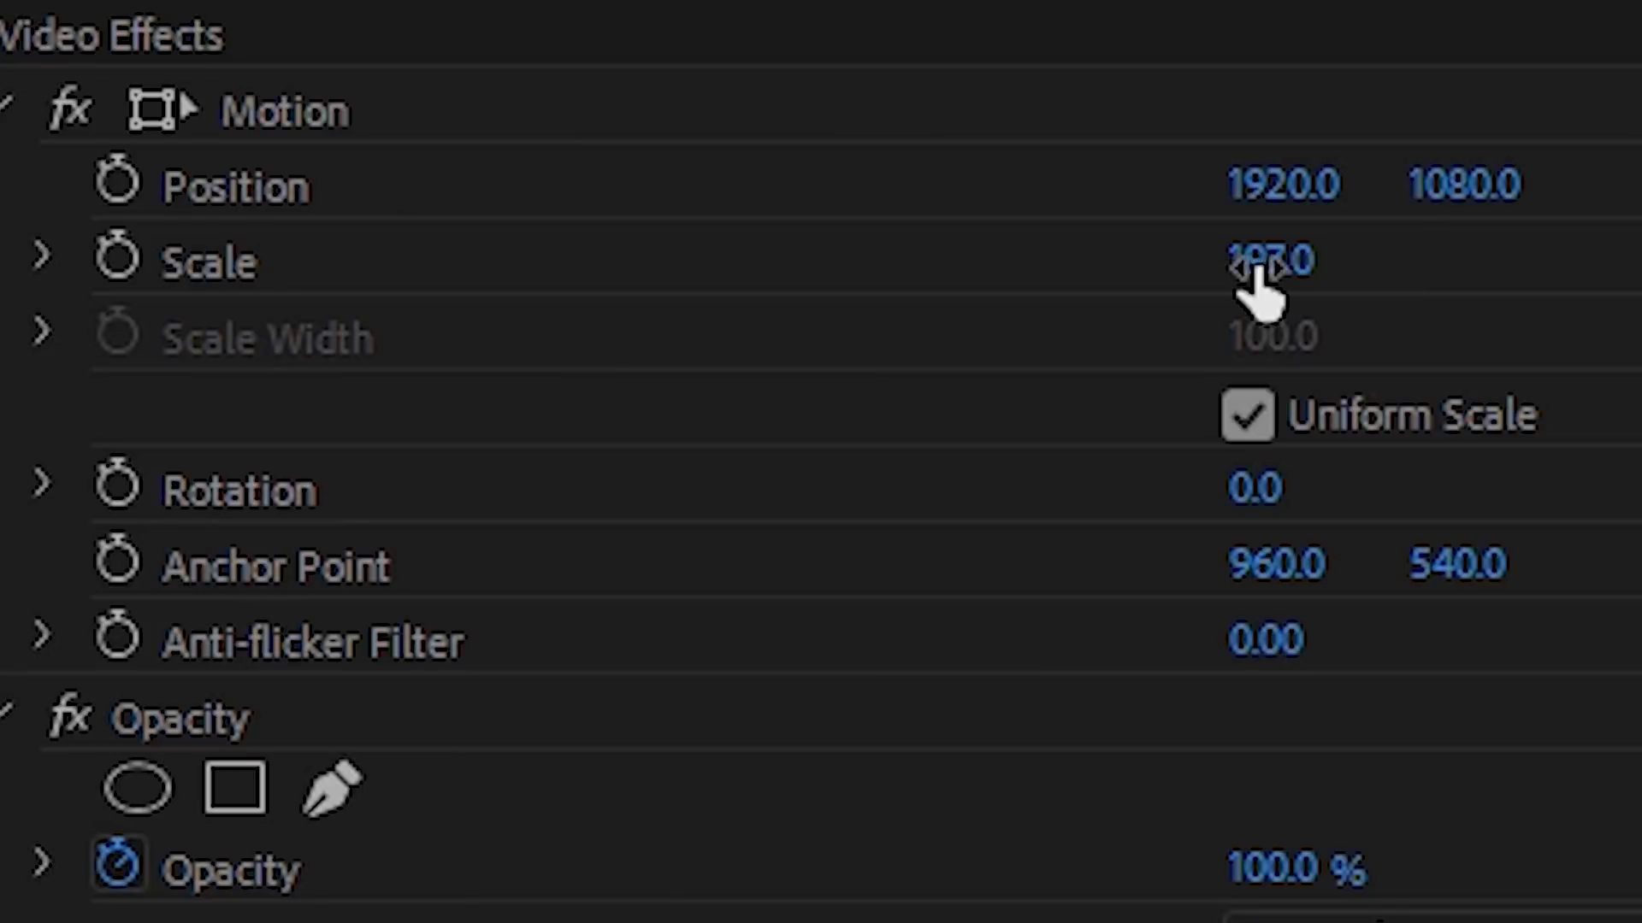
pyautogui.click(313, 194)
pyautogui.write('200')
pyautogui.press('Return')
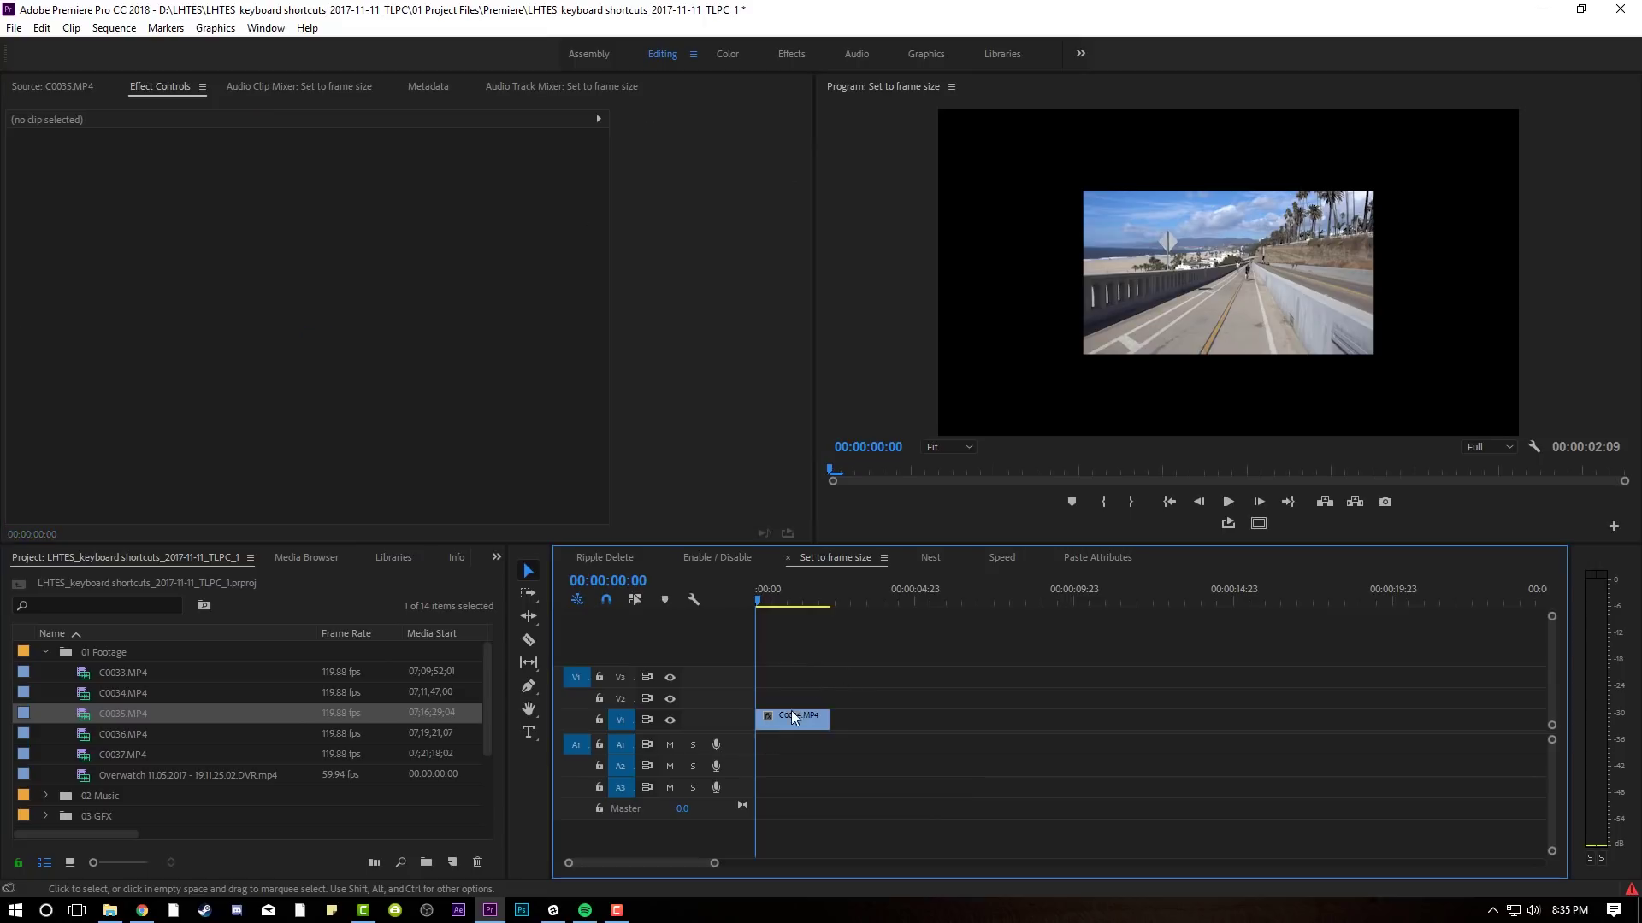
# Fit clip C0034.MP4 to the sequence frame with the Set to Frame Size command.
pyautogui.click(792, 716)
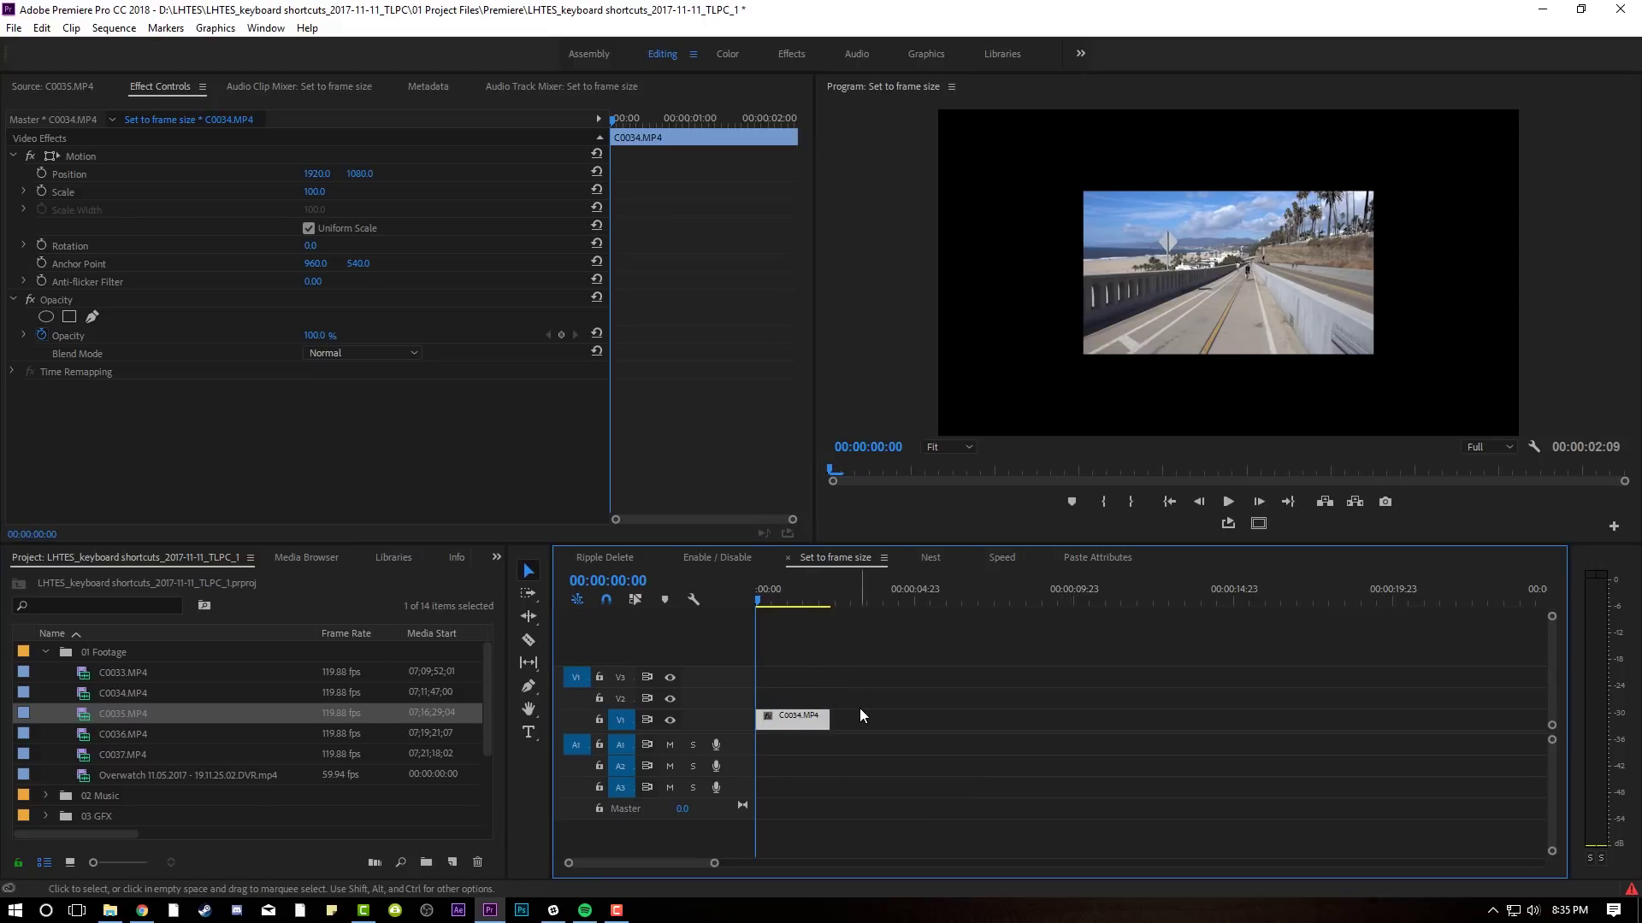
pyautogui.hotkey('shift', 'f')
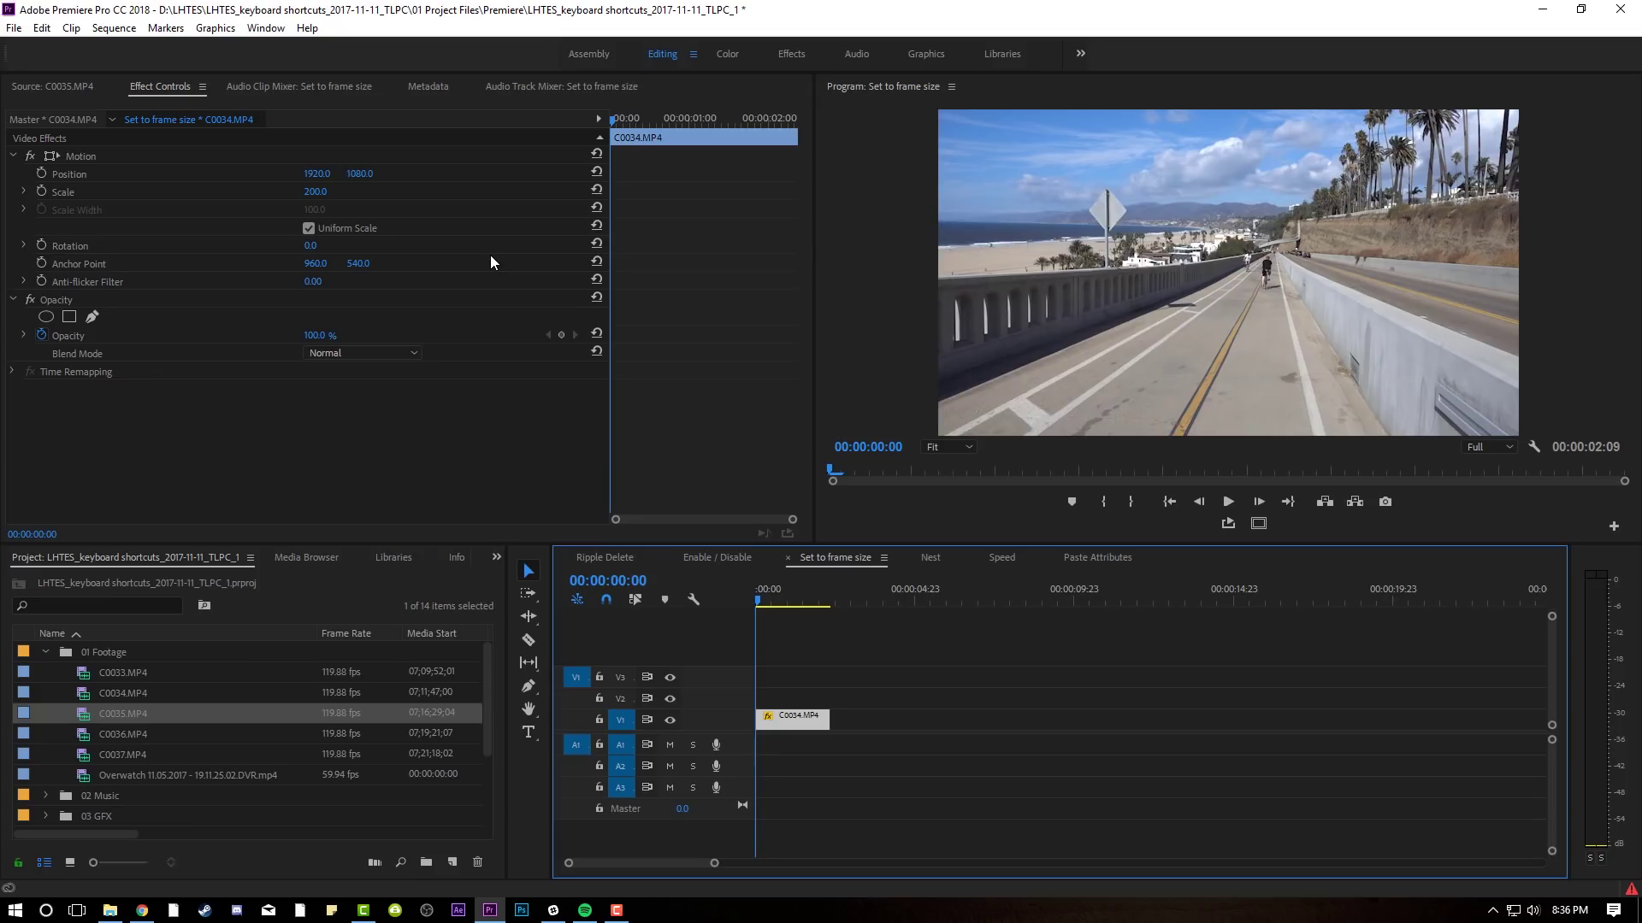
# Undo the last frame fit on clip C0034.MP4 and apply Set to Frame Size to it again.
pyautogui.hotkey('ctrl', 'z')
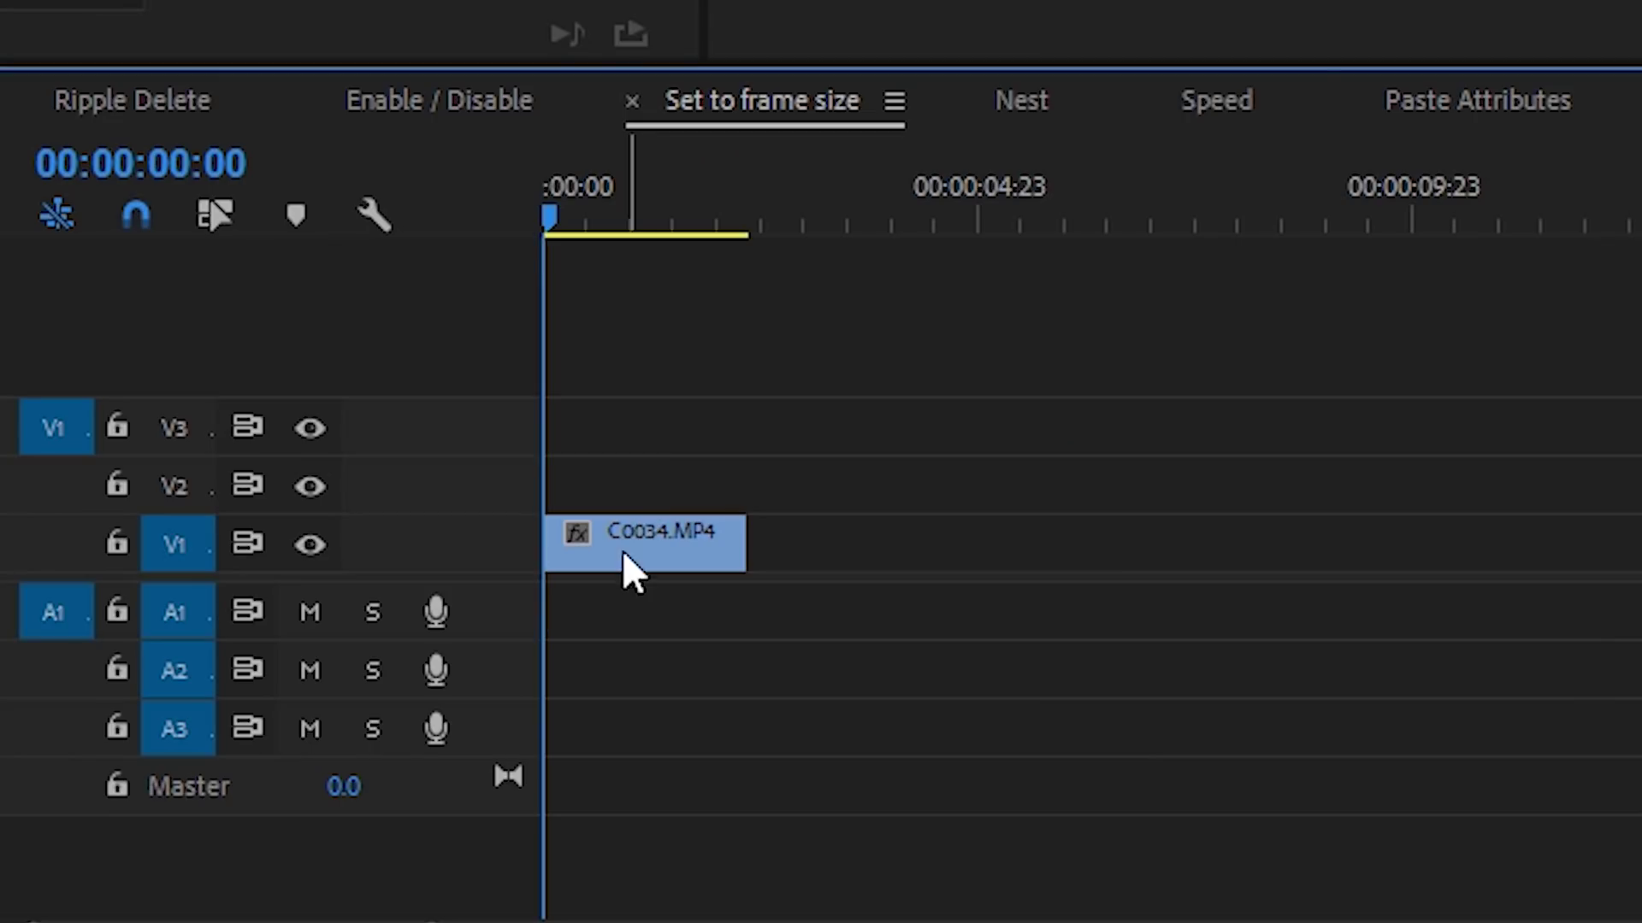
pyautogui.rightClick(787, 723)
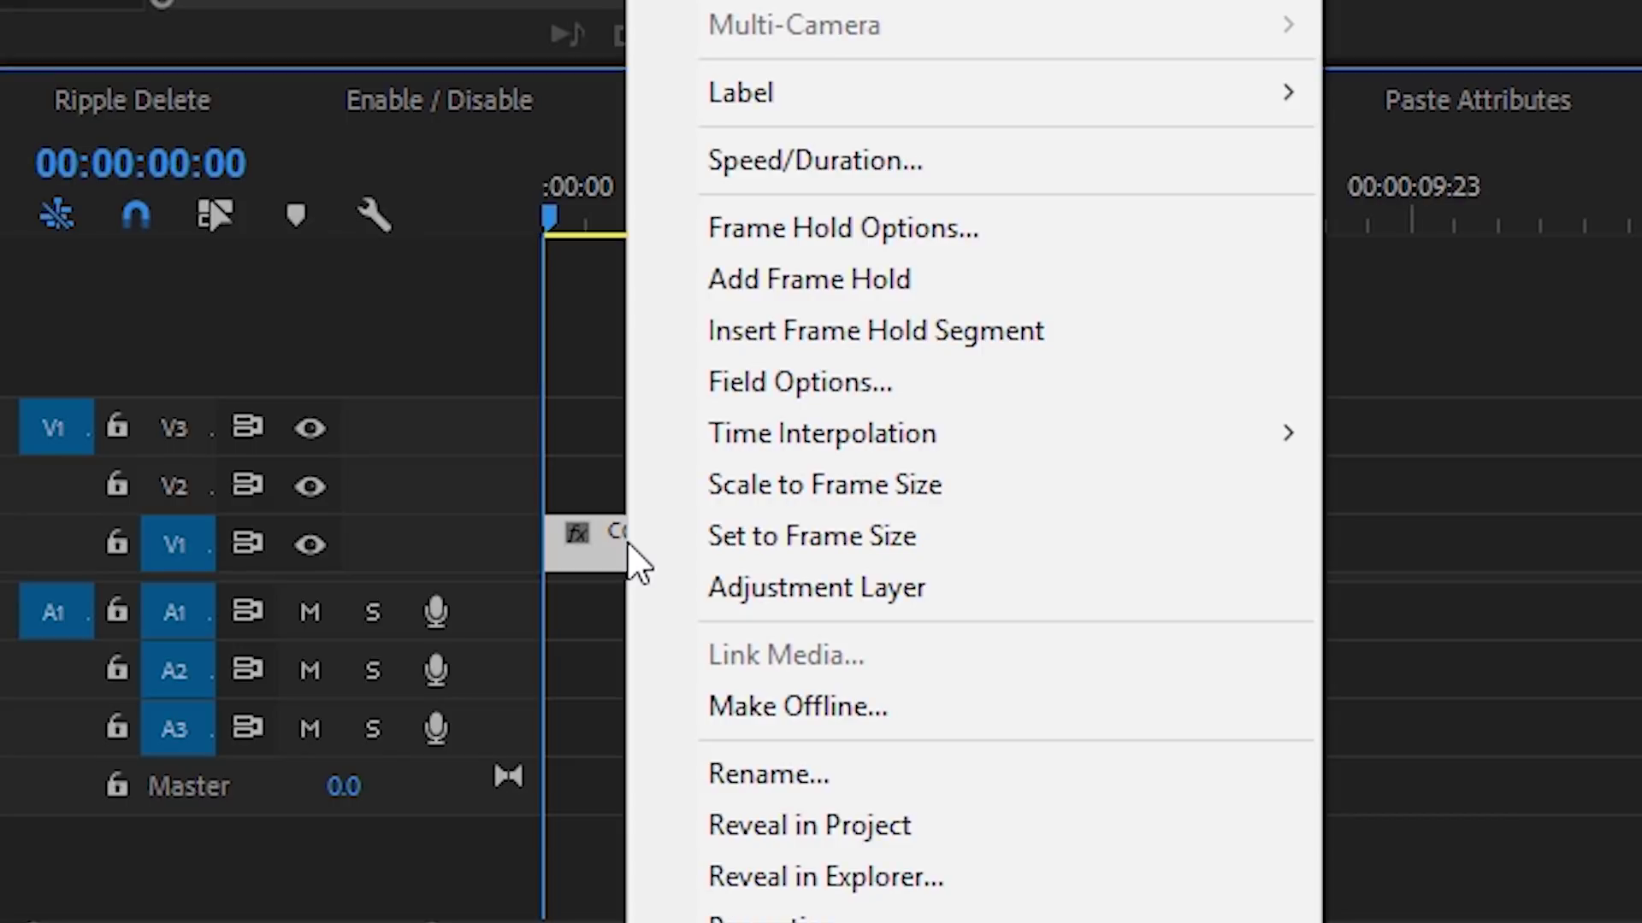
pyautogui.click(814, 484)
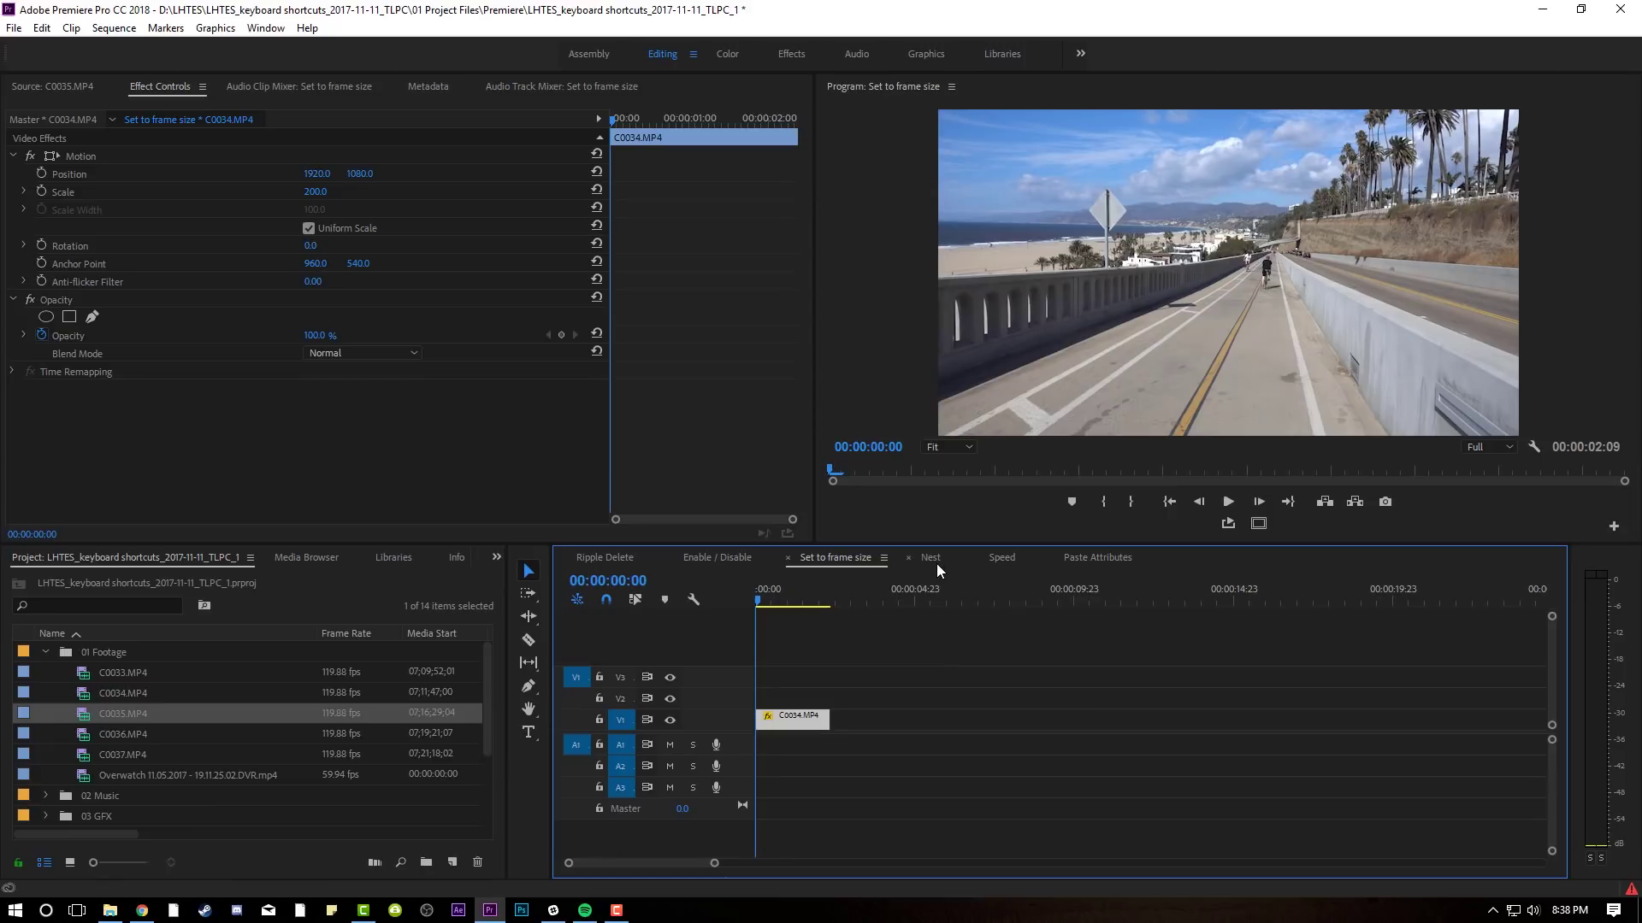
# Open the Nest sequence and fit its clip C0034.MP4 to the sequence frame with Set to Frame Size.
pyautogui.click(937, 563)
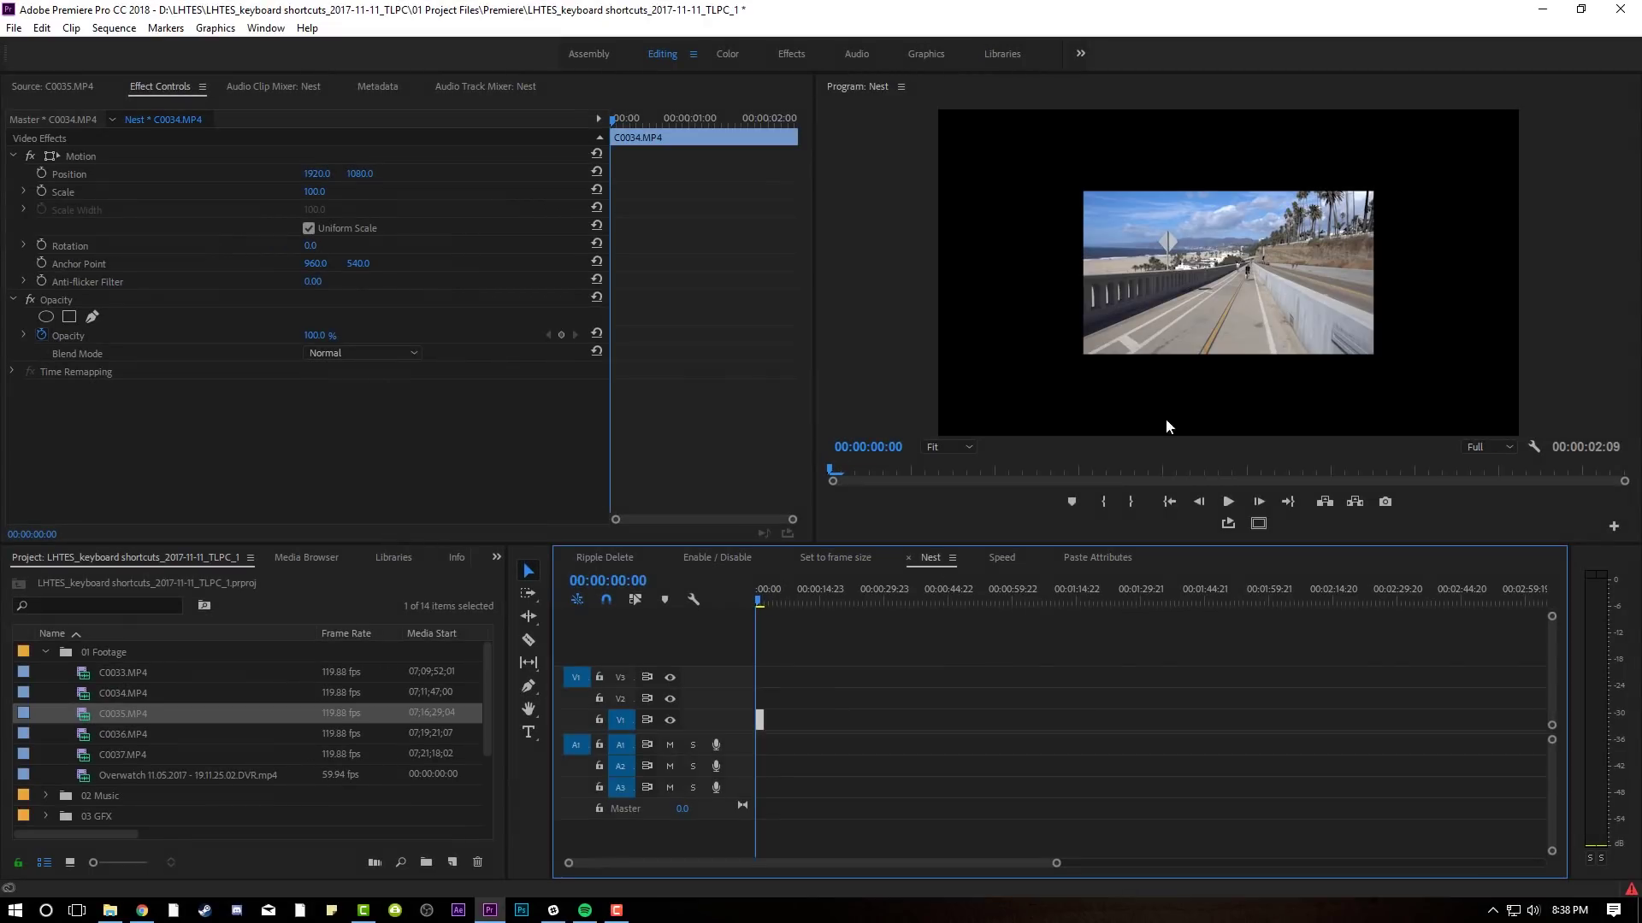
pyautogui.click(914, 645)
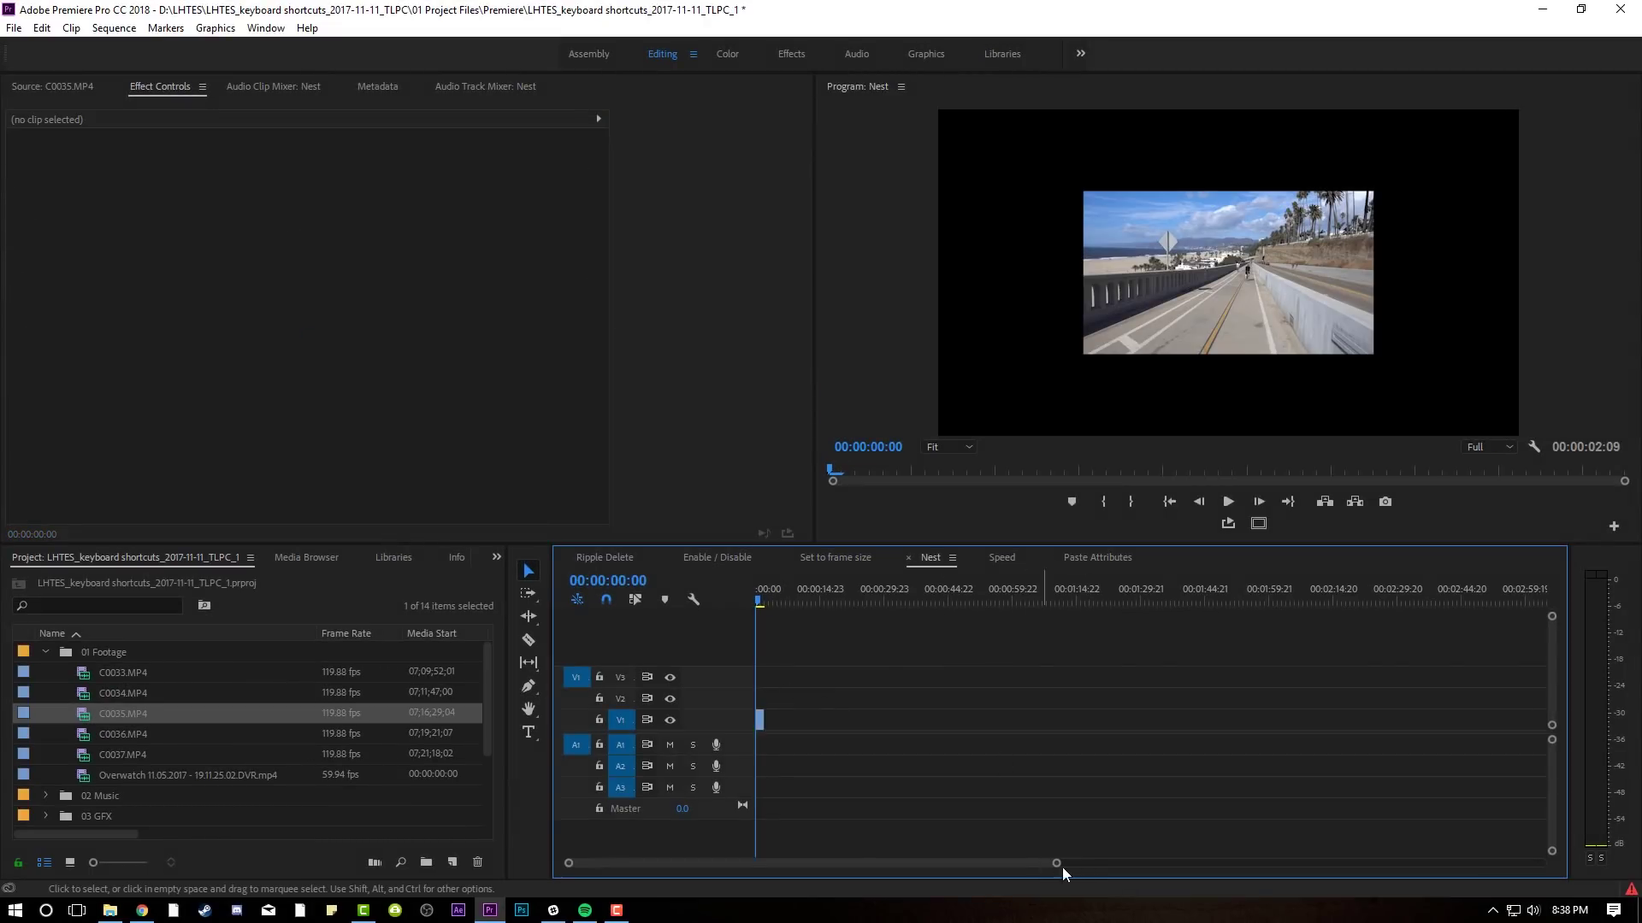
pyautogui.press('=')
pyautogui.press('=')
pyautogui.press('=')
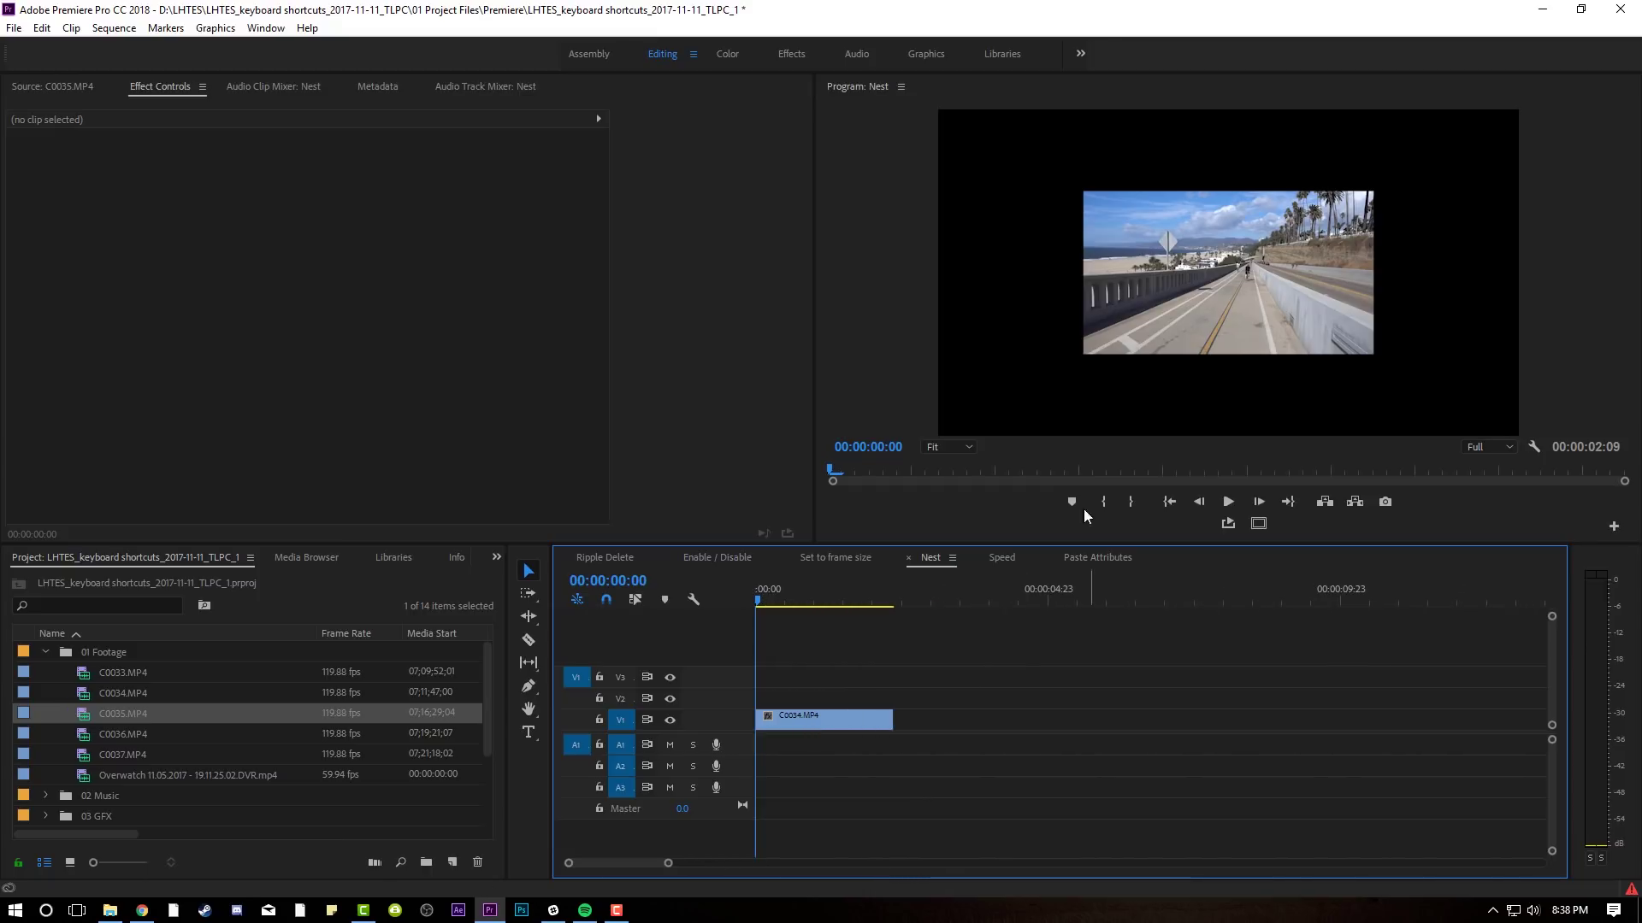
pyautogui.click(850, 722)
pyautogui.hotkey('ctrl', 'alt', 'f')
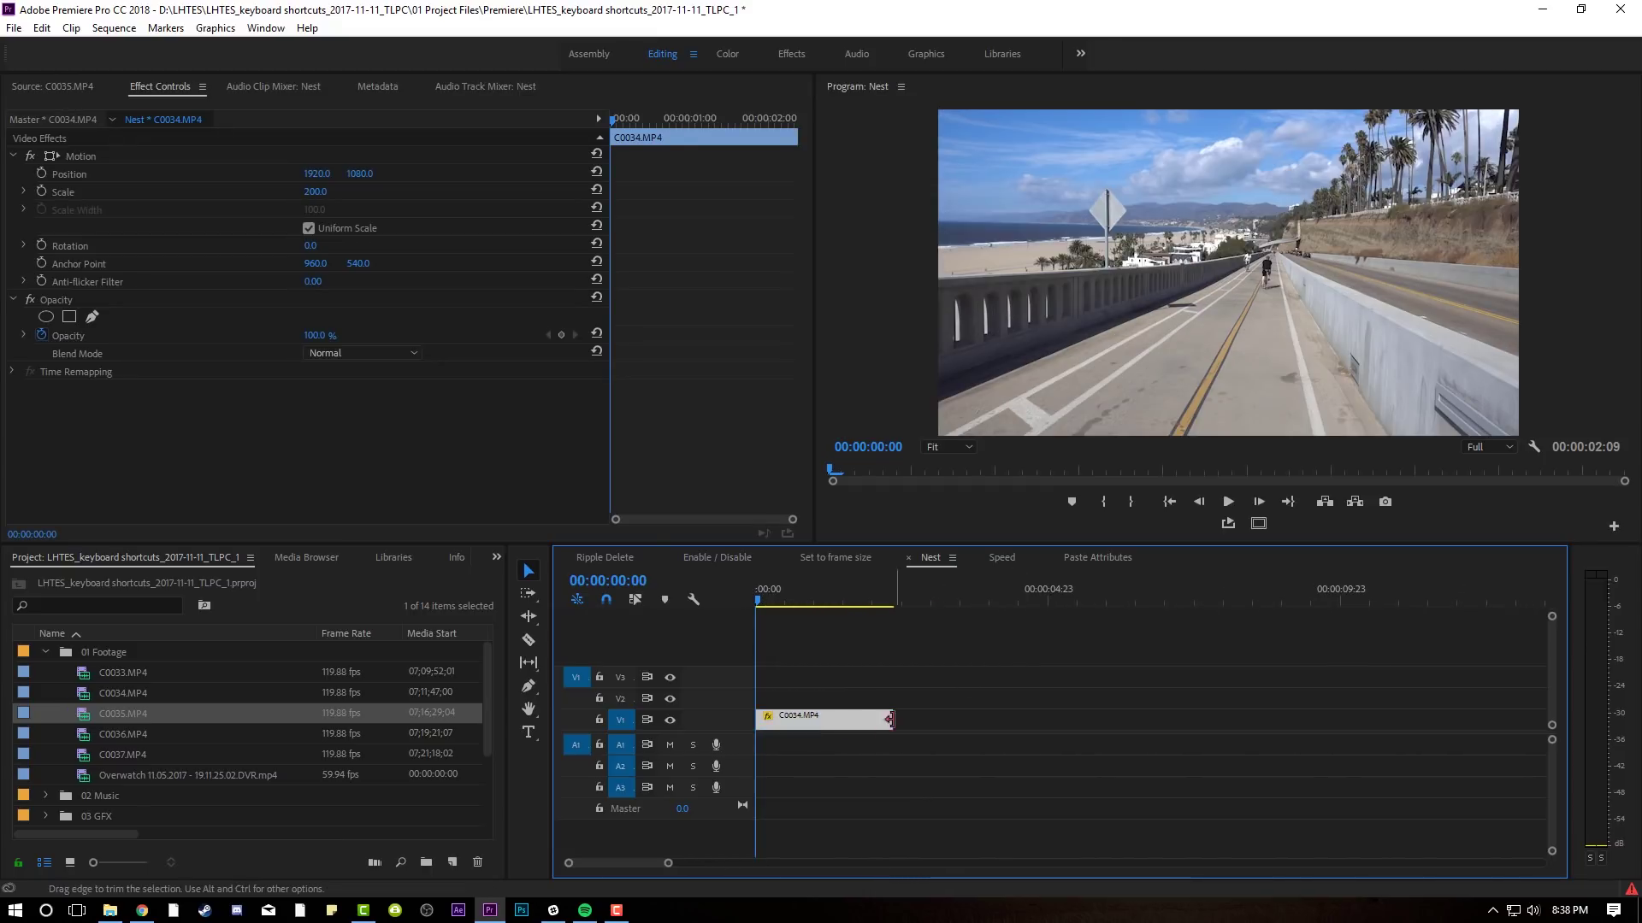
# Find the Warp Stabilizer VFX effect and try to apply it directly to clip C0034.MP4 in the Nest sequence.
pyautogui.click(496, 559)
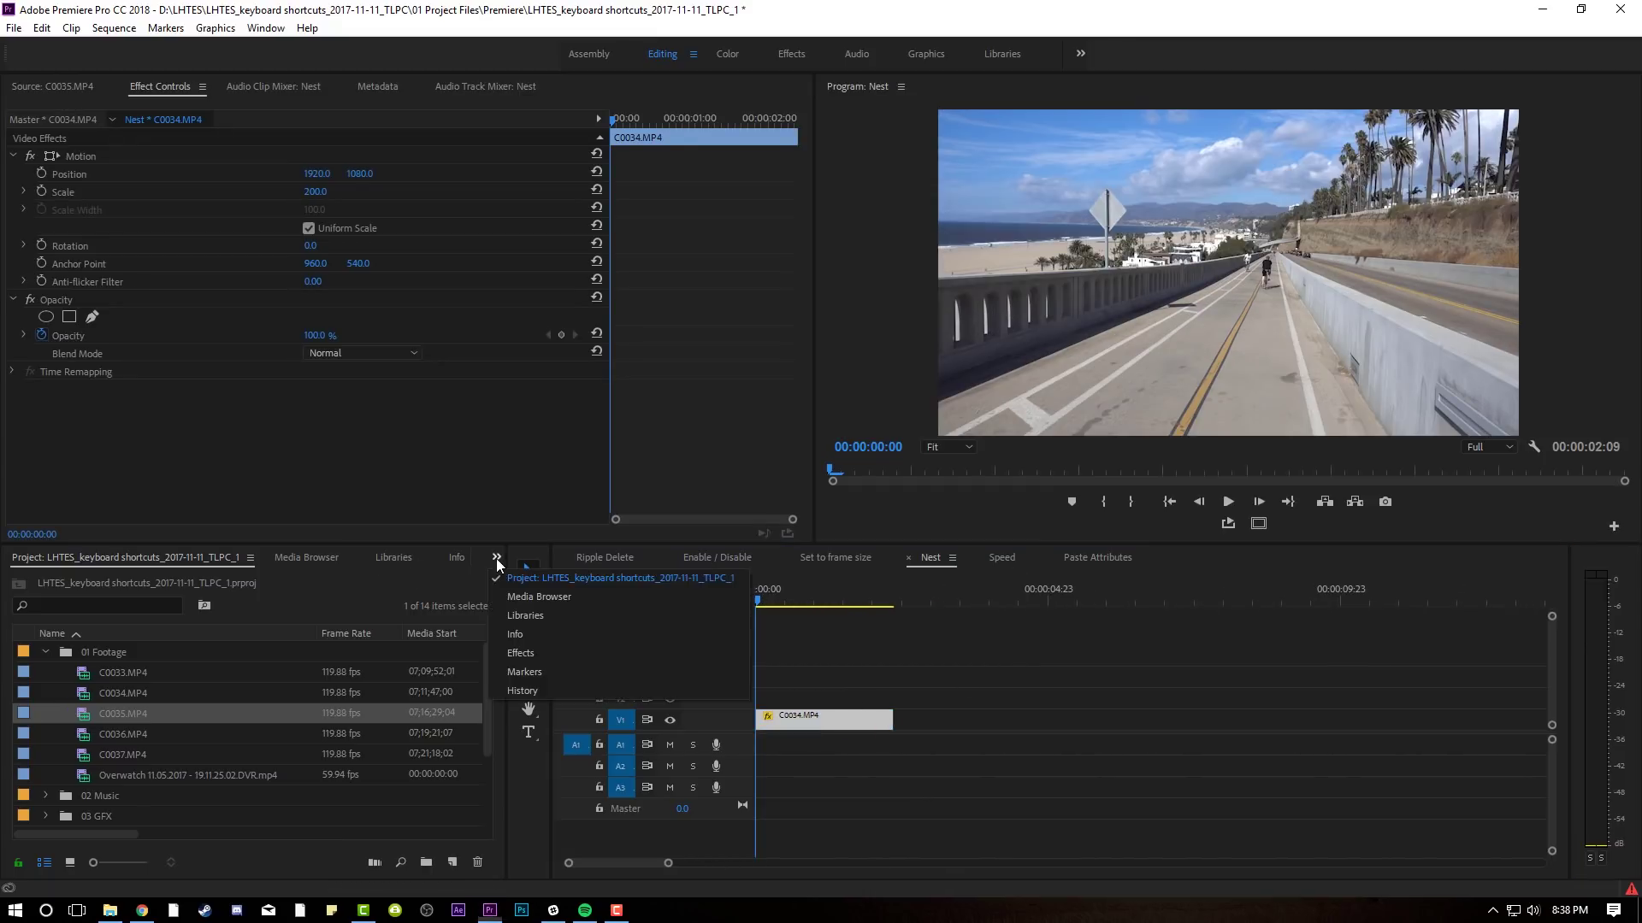
pyautogui.click(521, 654)
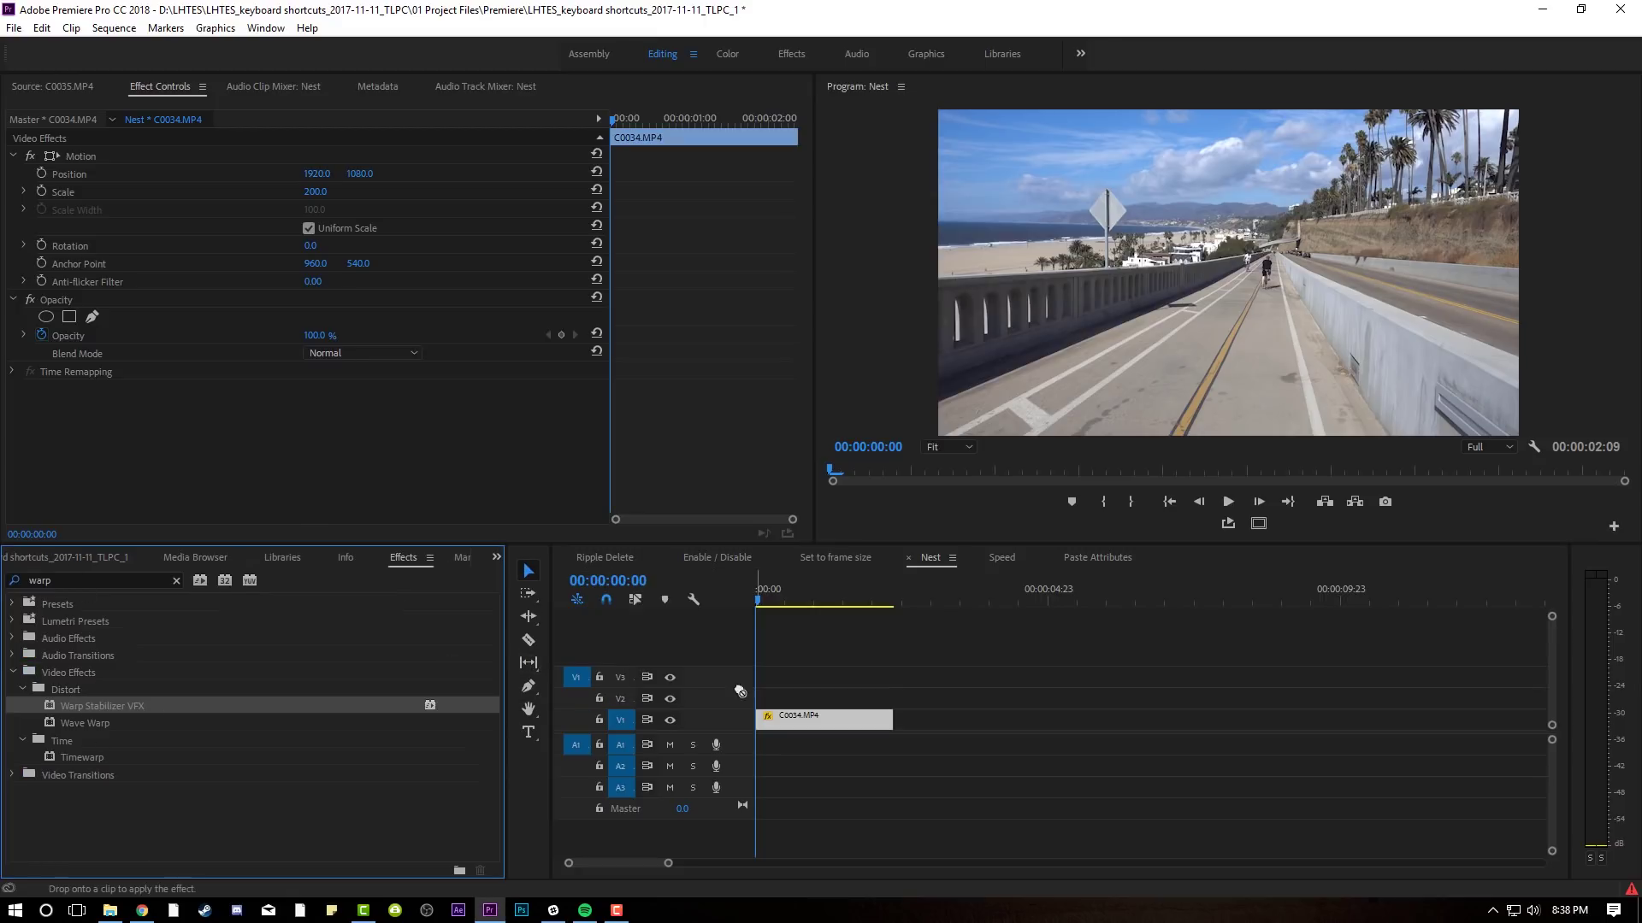
pyautogui.moveTo(816, 725); pyautogui.dragTo(817, 725)
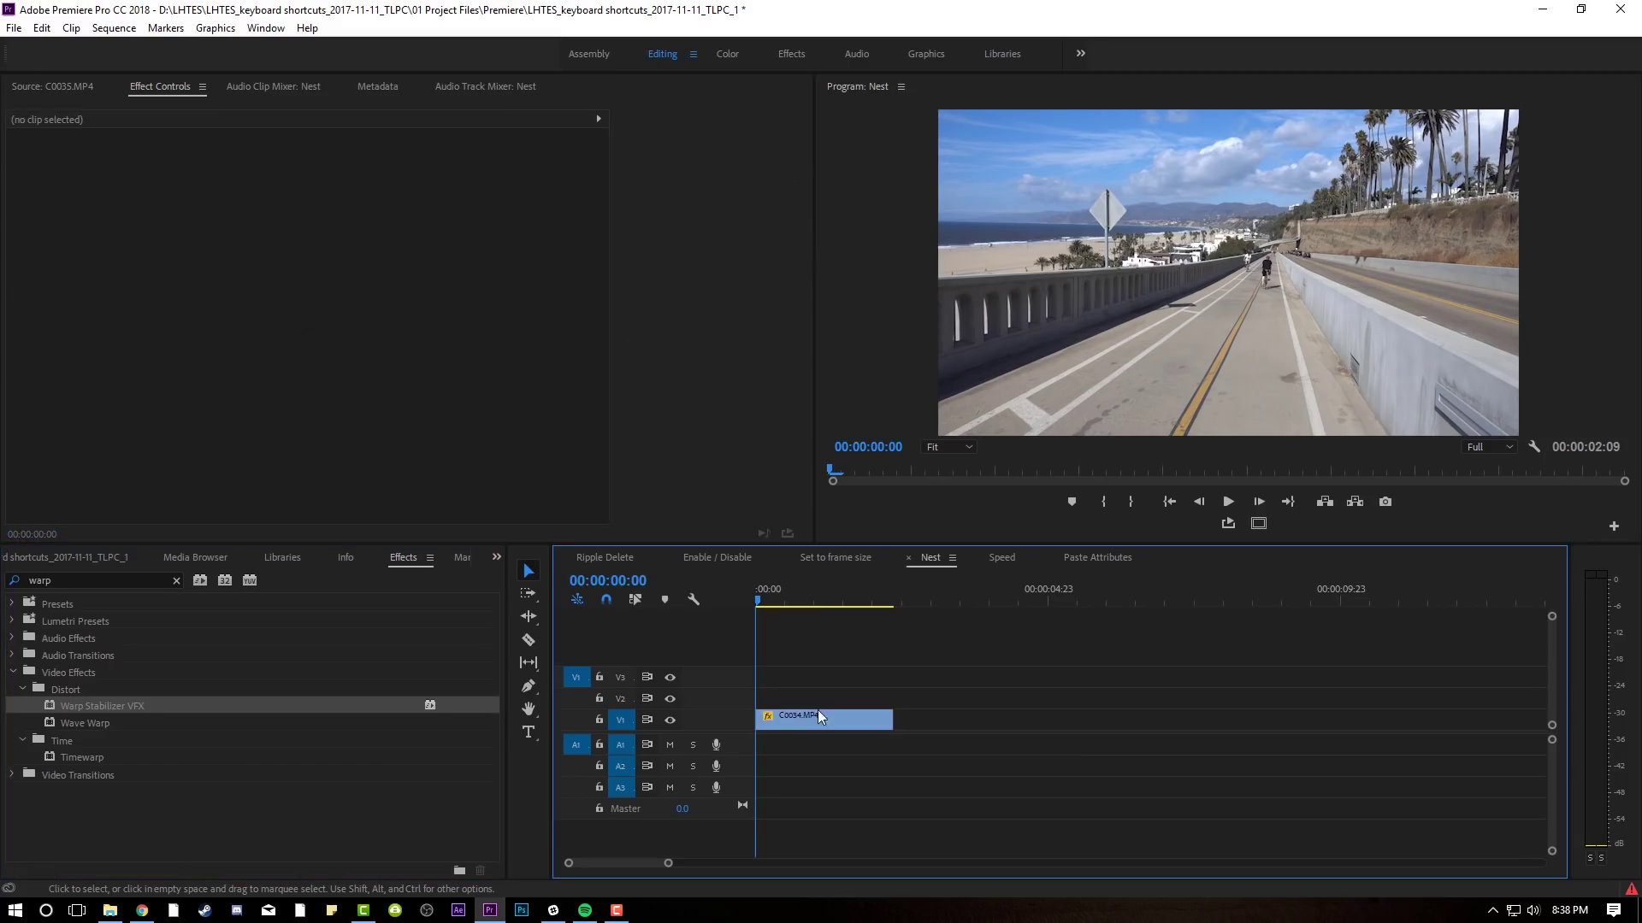
# Nest clip C0034.MP4 under the suggested default name and apply Warp Stabilizer VFX to the nested sequence.
pyautogui.click(804, 726)
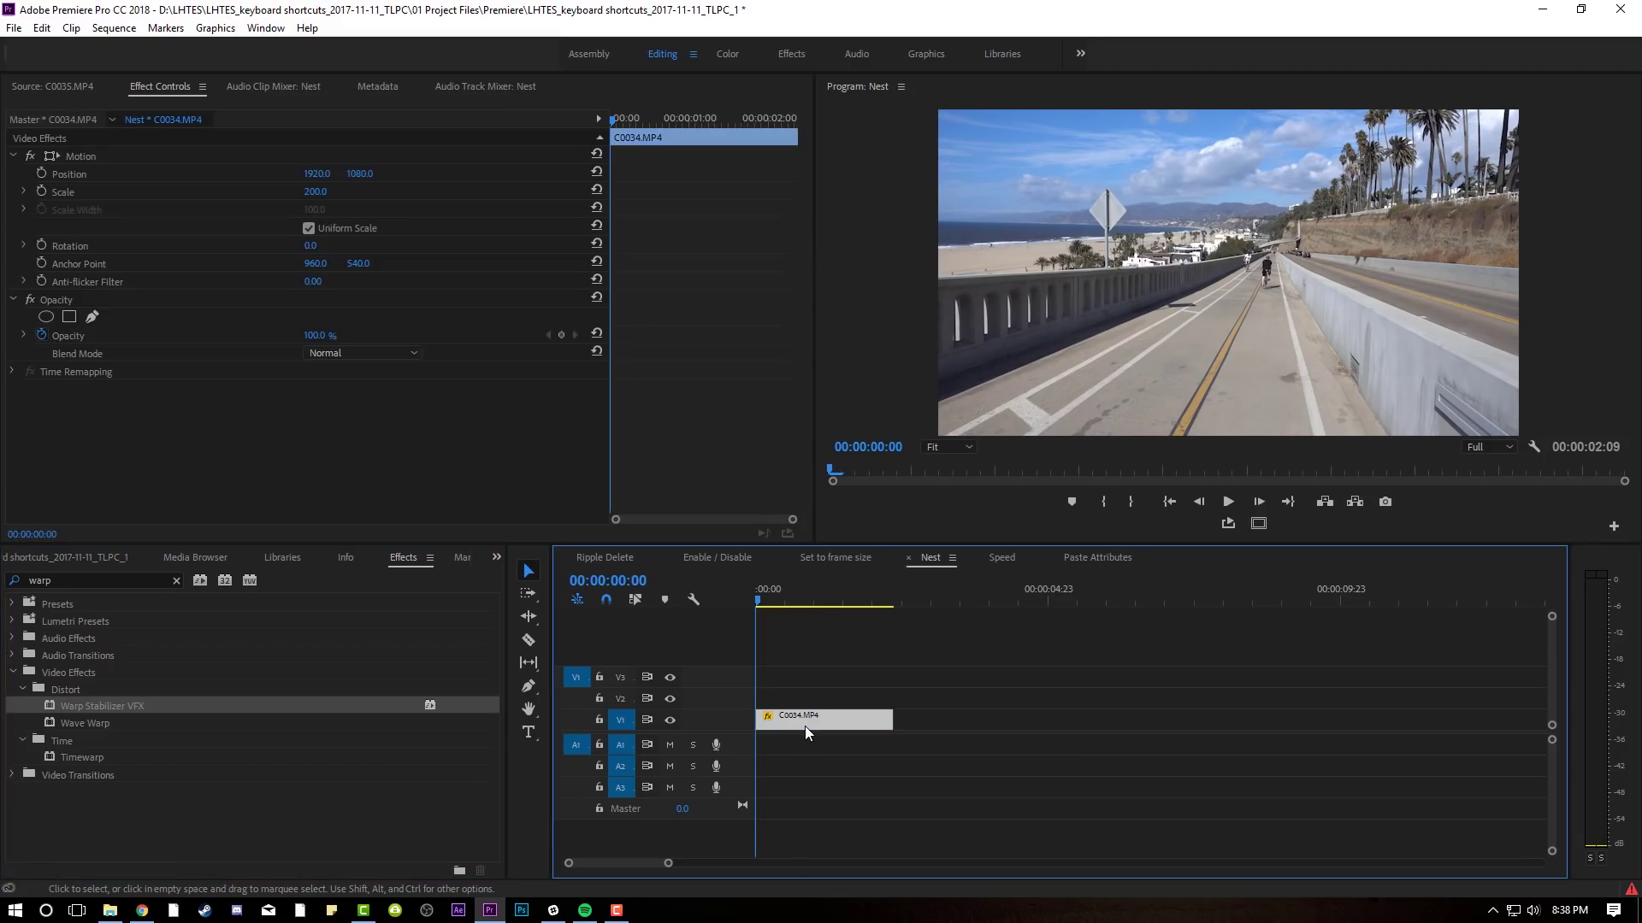
pyautogui.hotkey('alt', 'n')
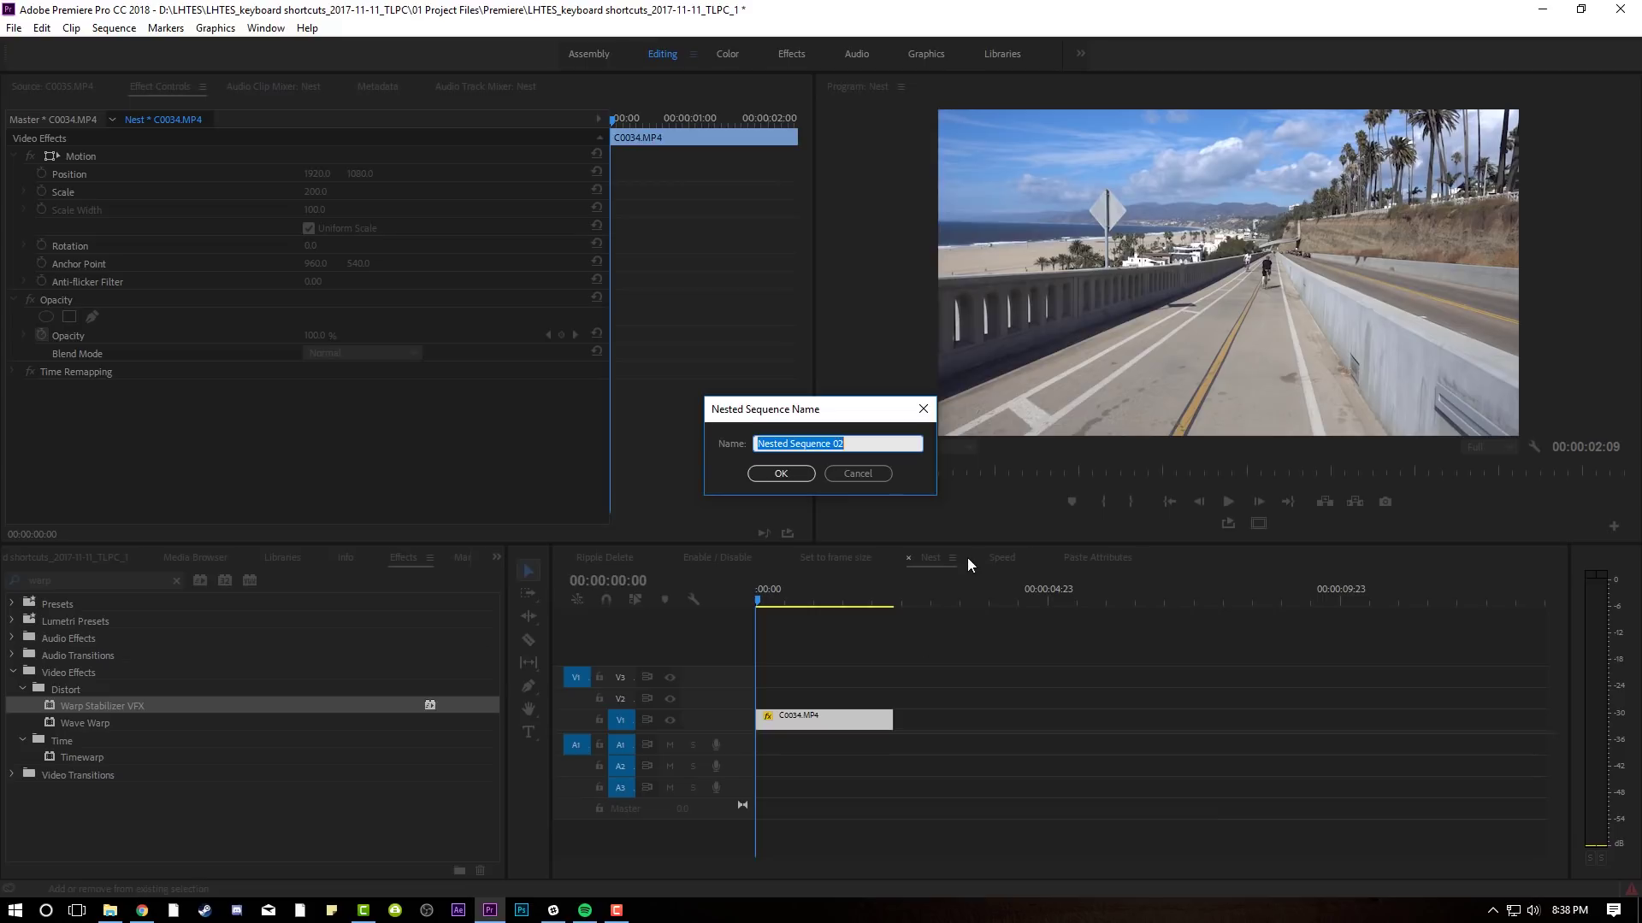
pyautogui.click(788, 475)
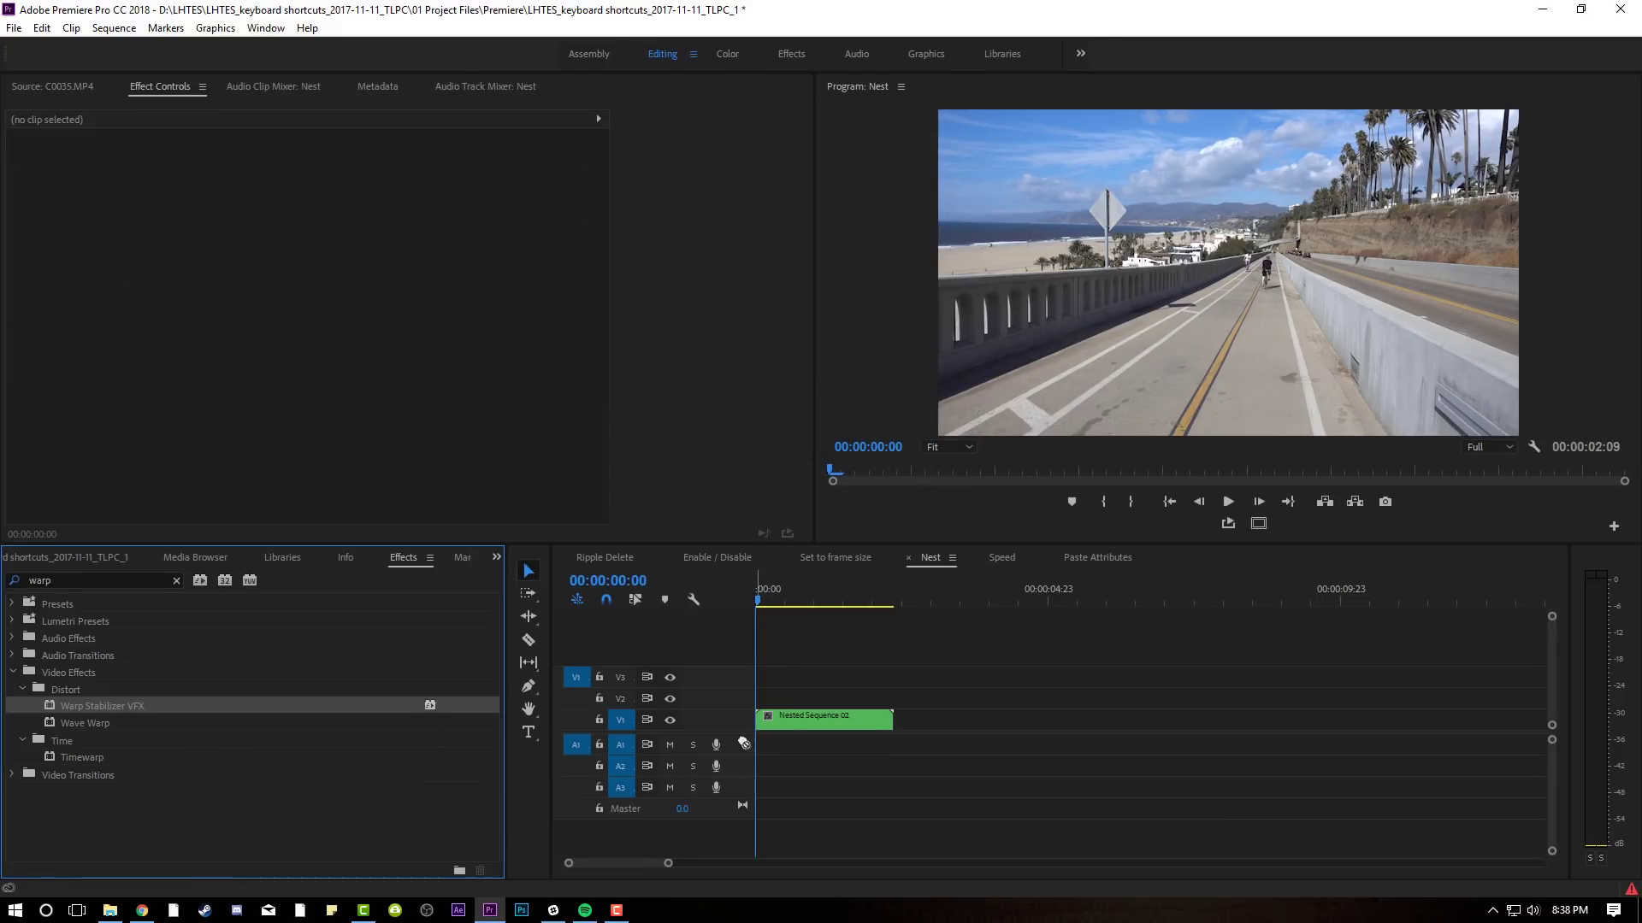
pyautogui.moveTo(744, 743); pyautogui.dragTo(809, 716)
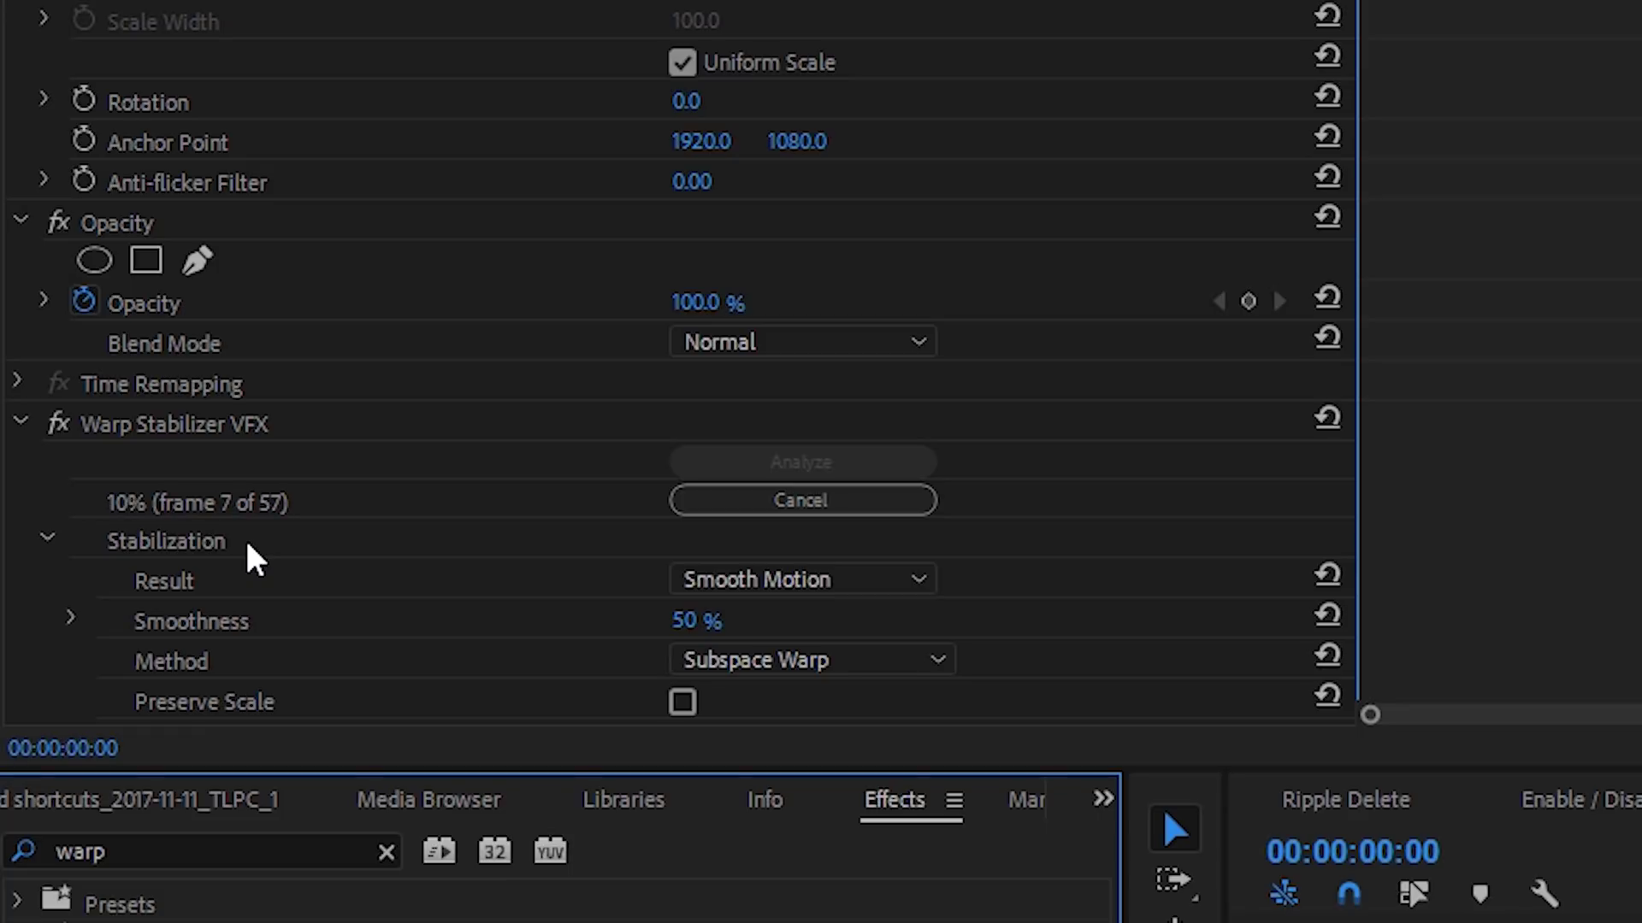
pyautogui.hotkey('ctrl', 's')
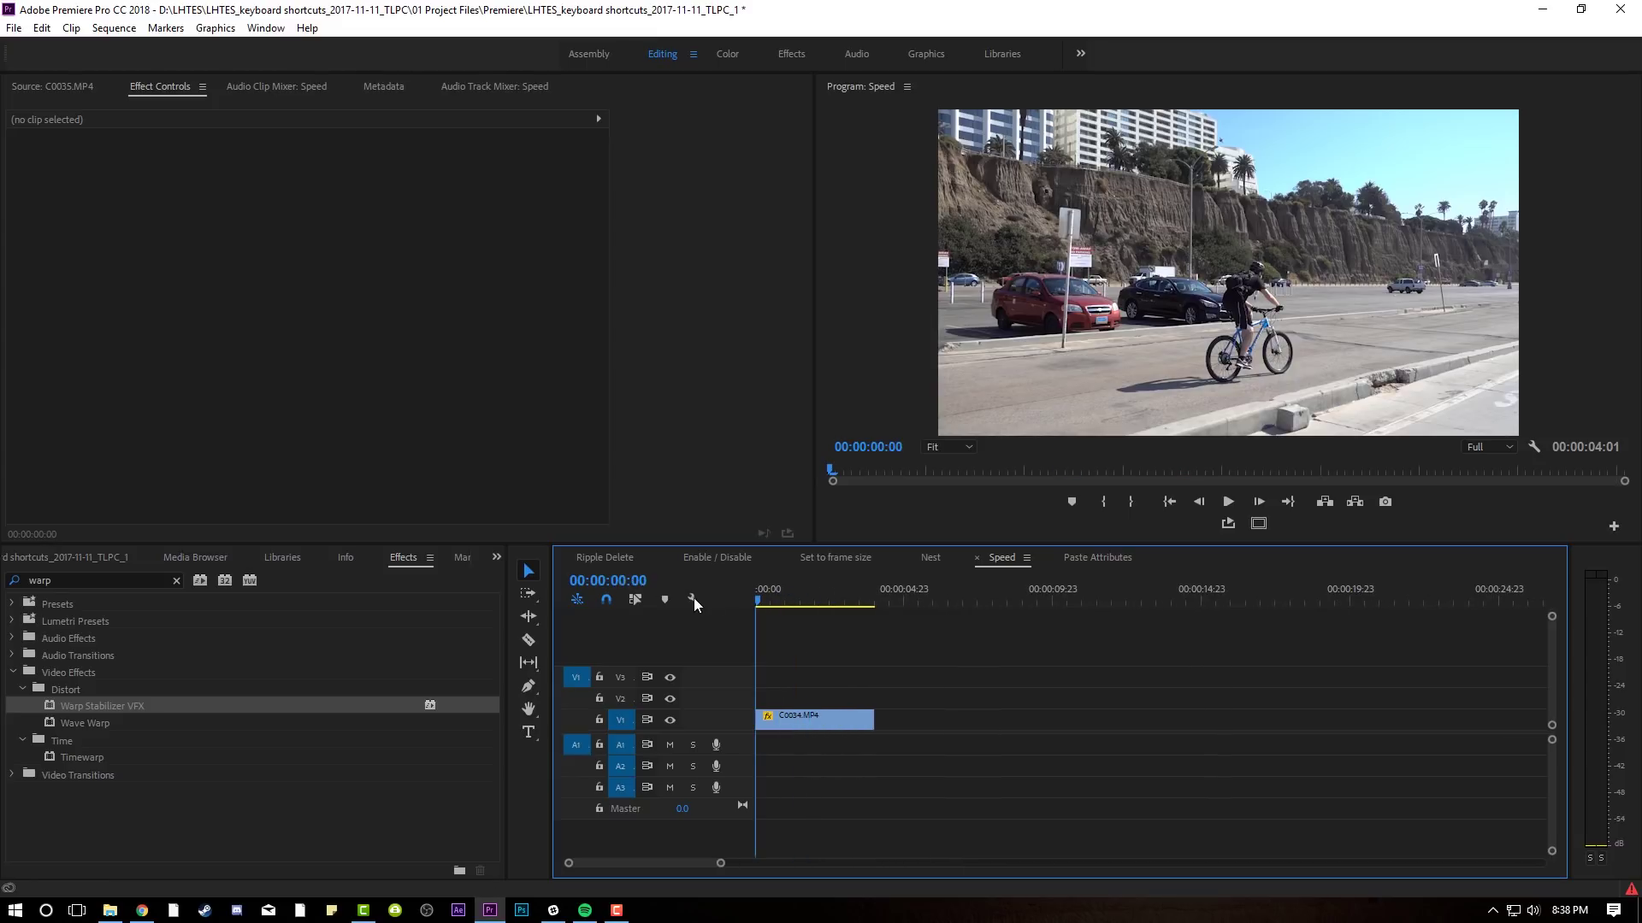
# Play the Speed sequence twice from its start to check the clip's motion at its original speed.
pyautogui.press('space')
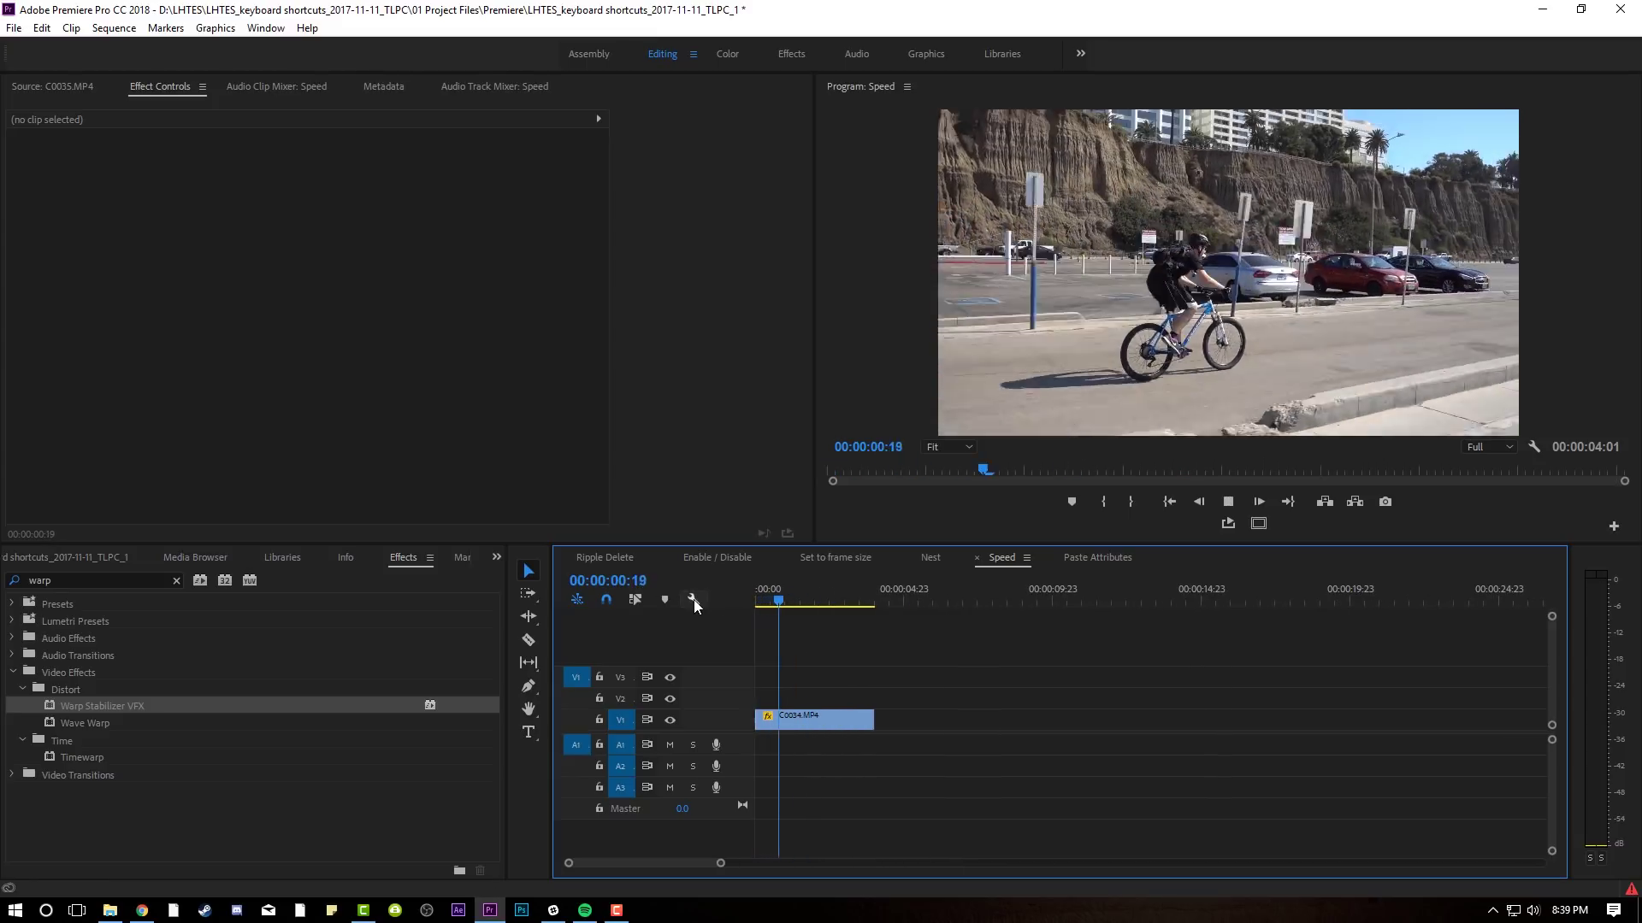
pyautogui.press('space')
pyautogui.press('Home')
pyautogui.press('space')
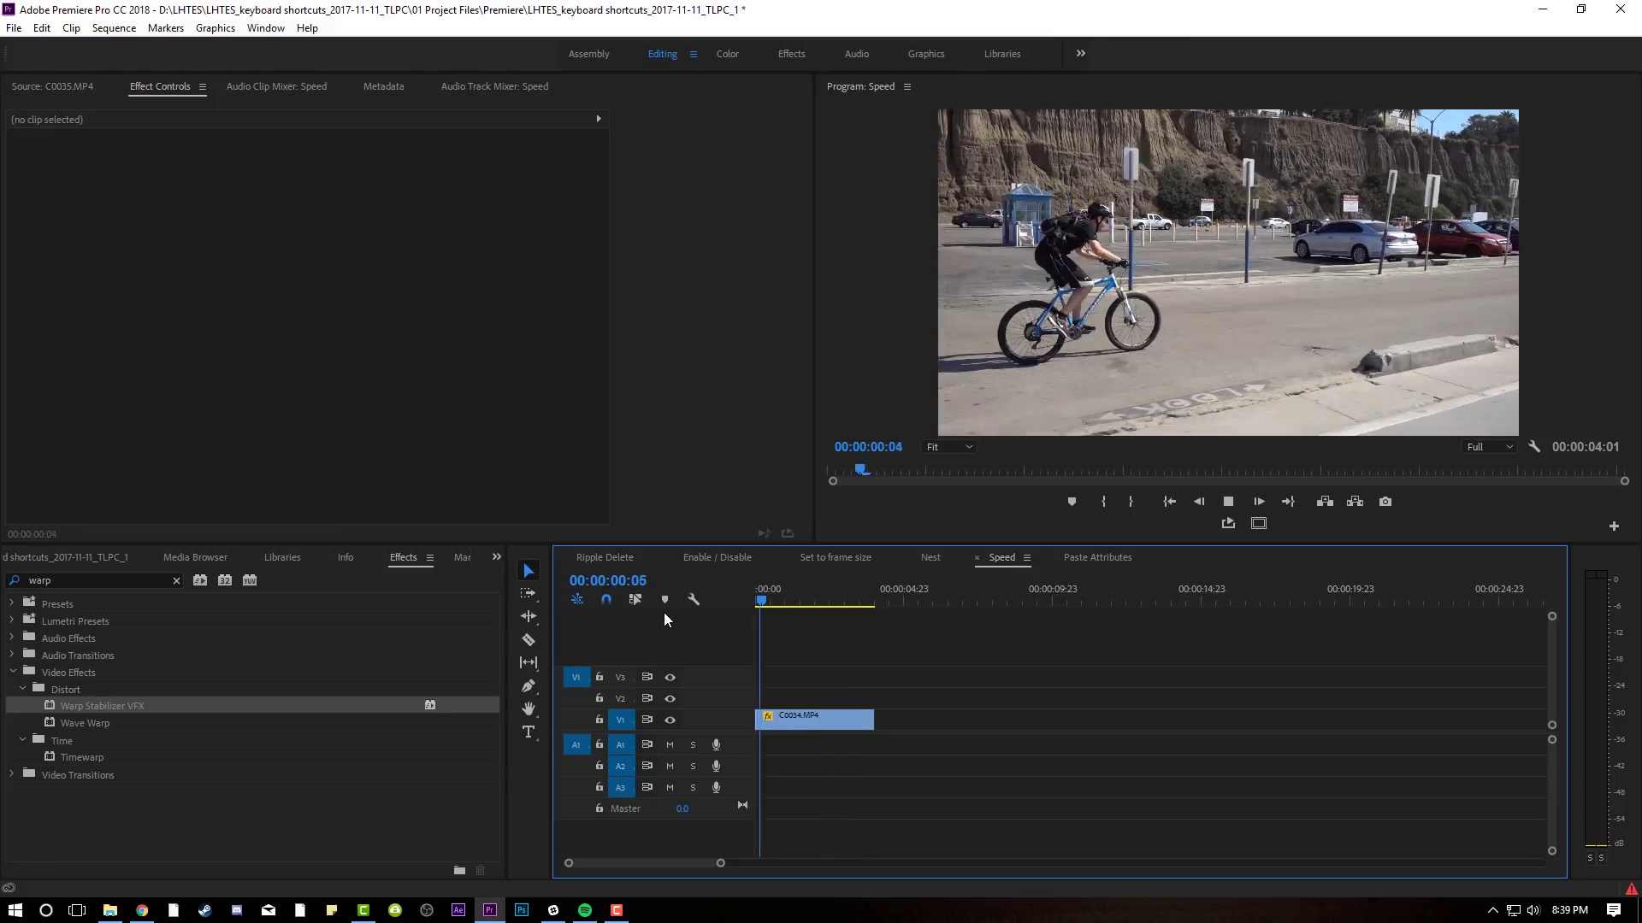
pyautogui.press('space')
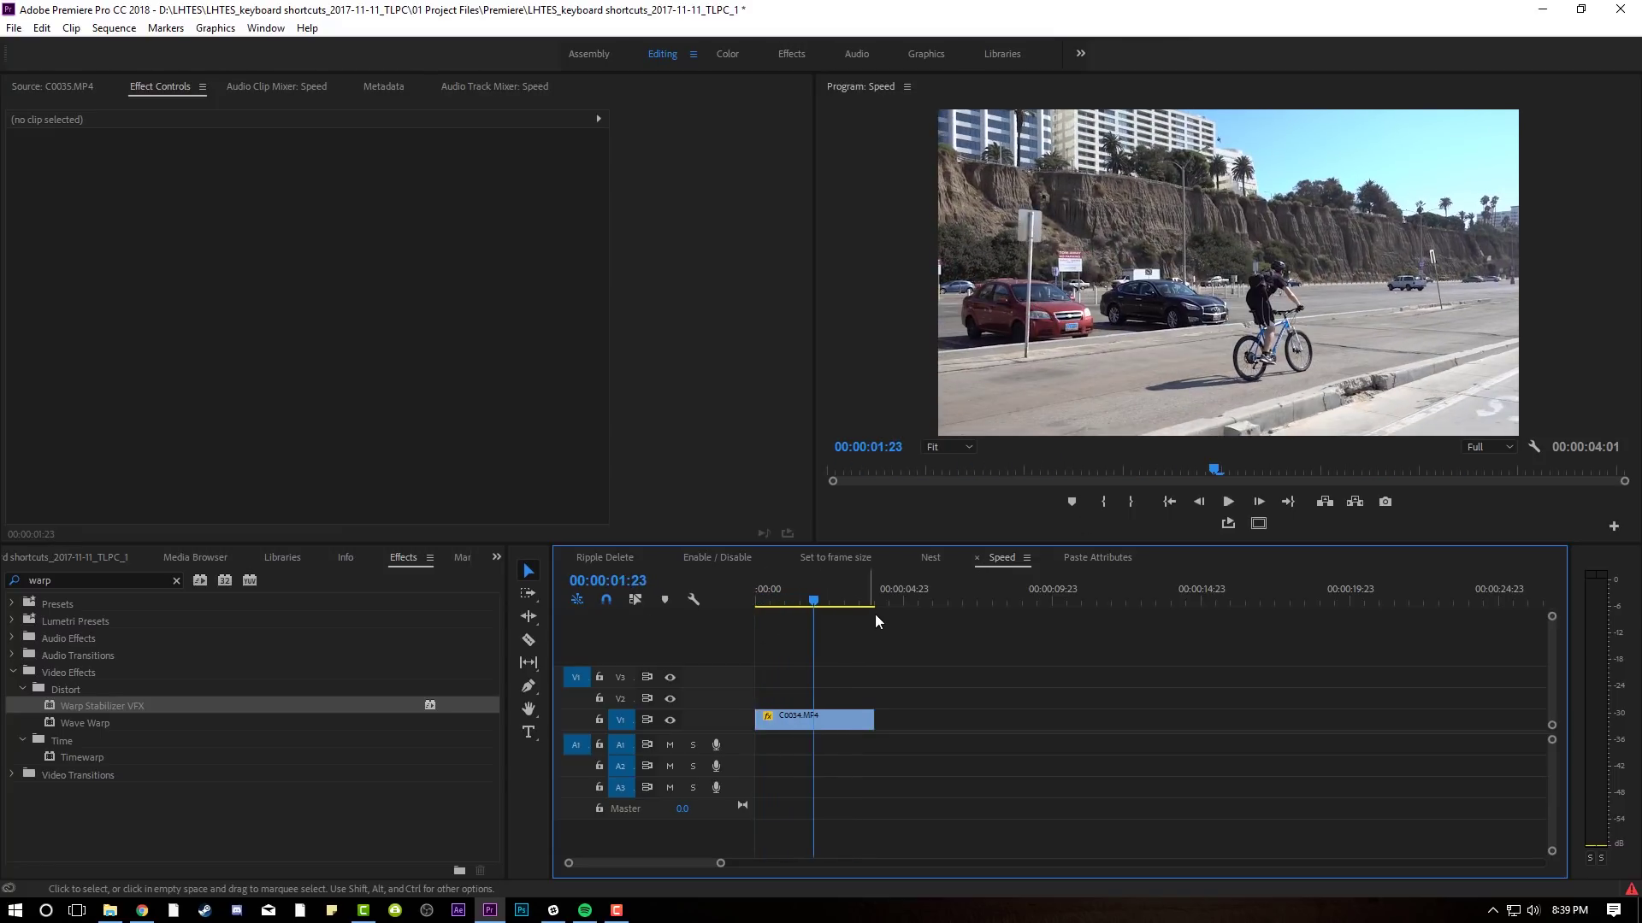
# Return the playhead to the start and set the speed of clip C0034.MP4 in the Speed sequence to 20%.
pyautogui.click(818, 720)
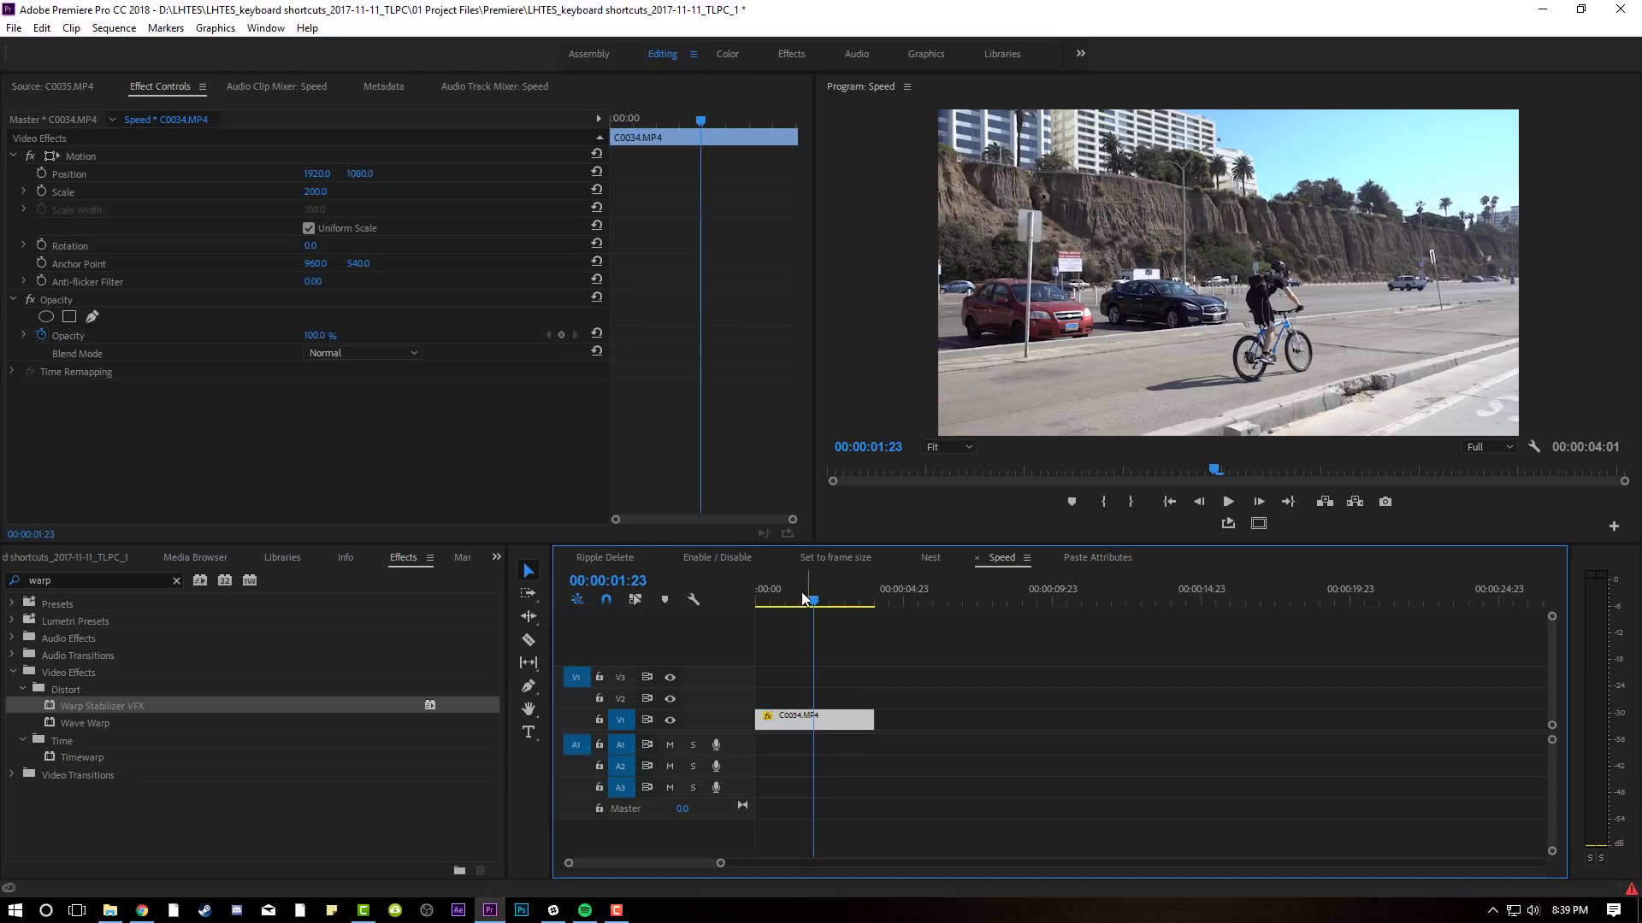
pyautogui.moveTo(791, 589); pyautogui.dragTo(741, 598)
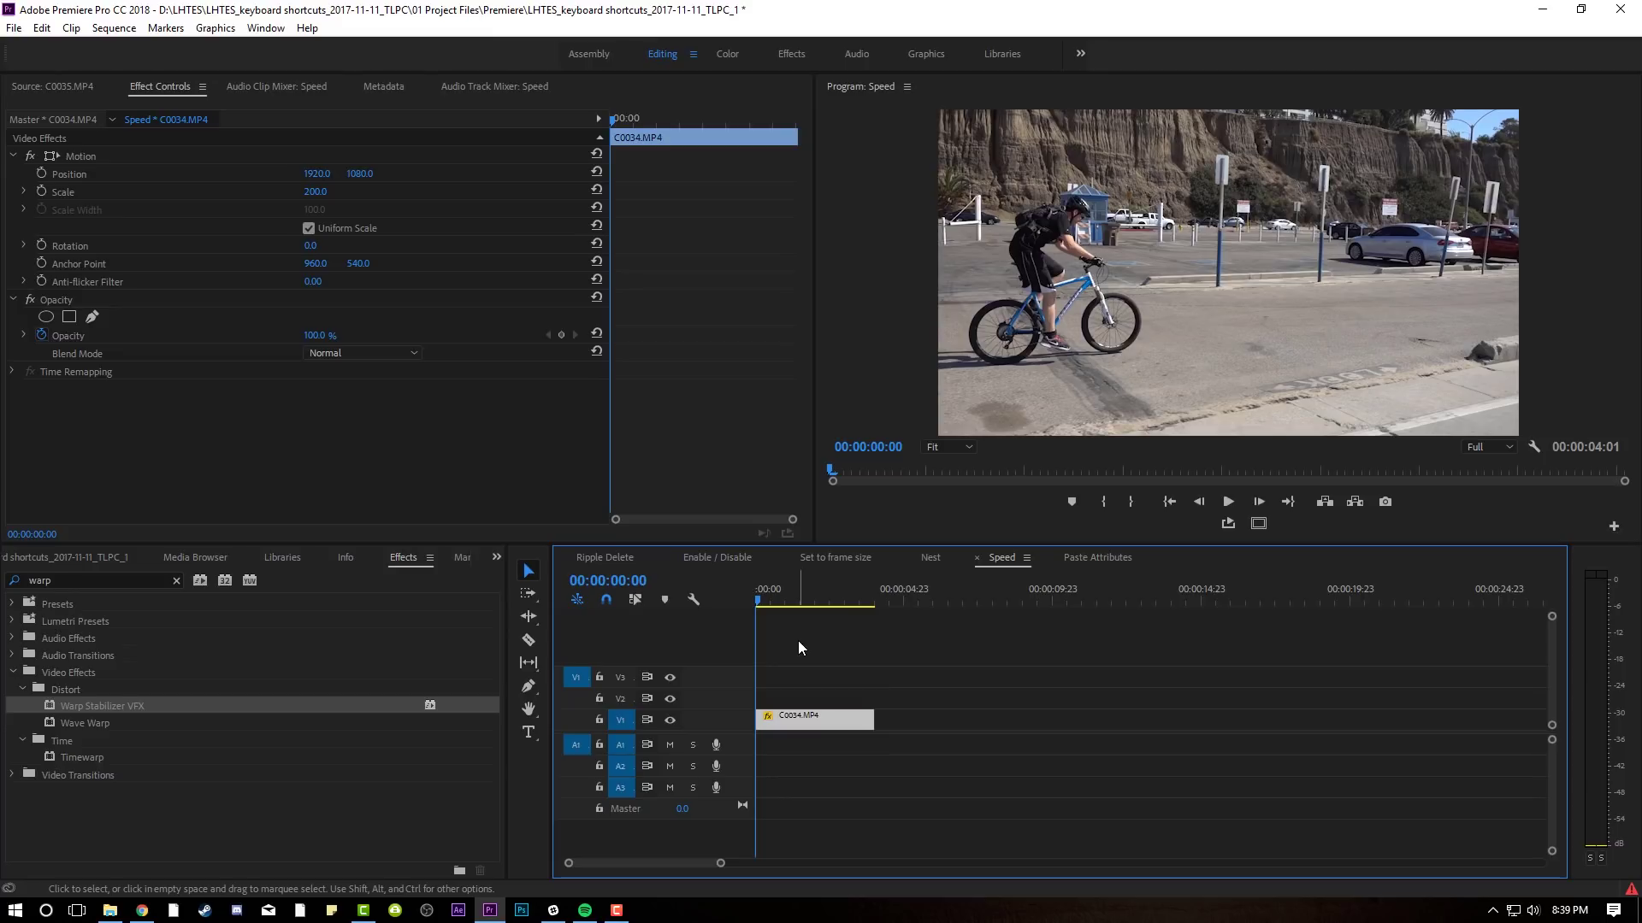
pyautogui.hotkey('ctrl', 'r')
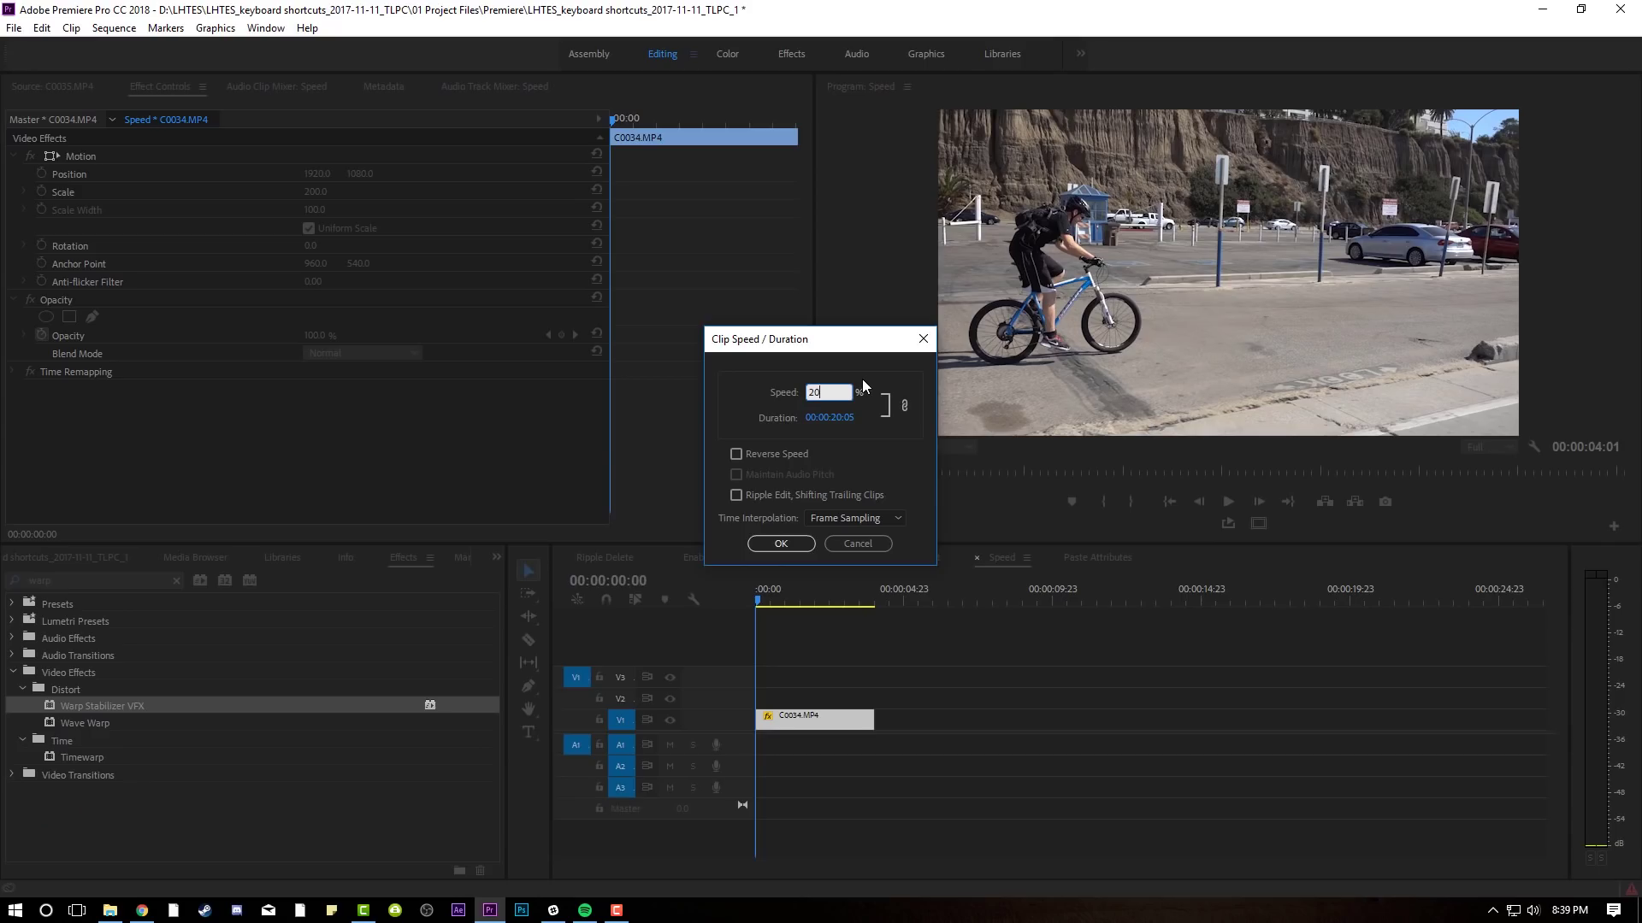
pyautogui.write('20')
pyautogui.click(785, 544)
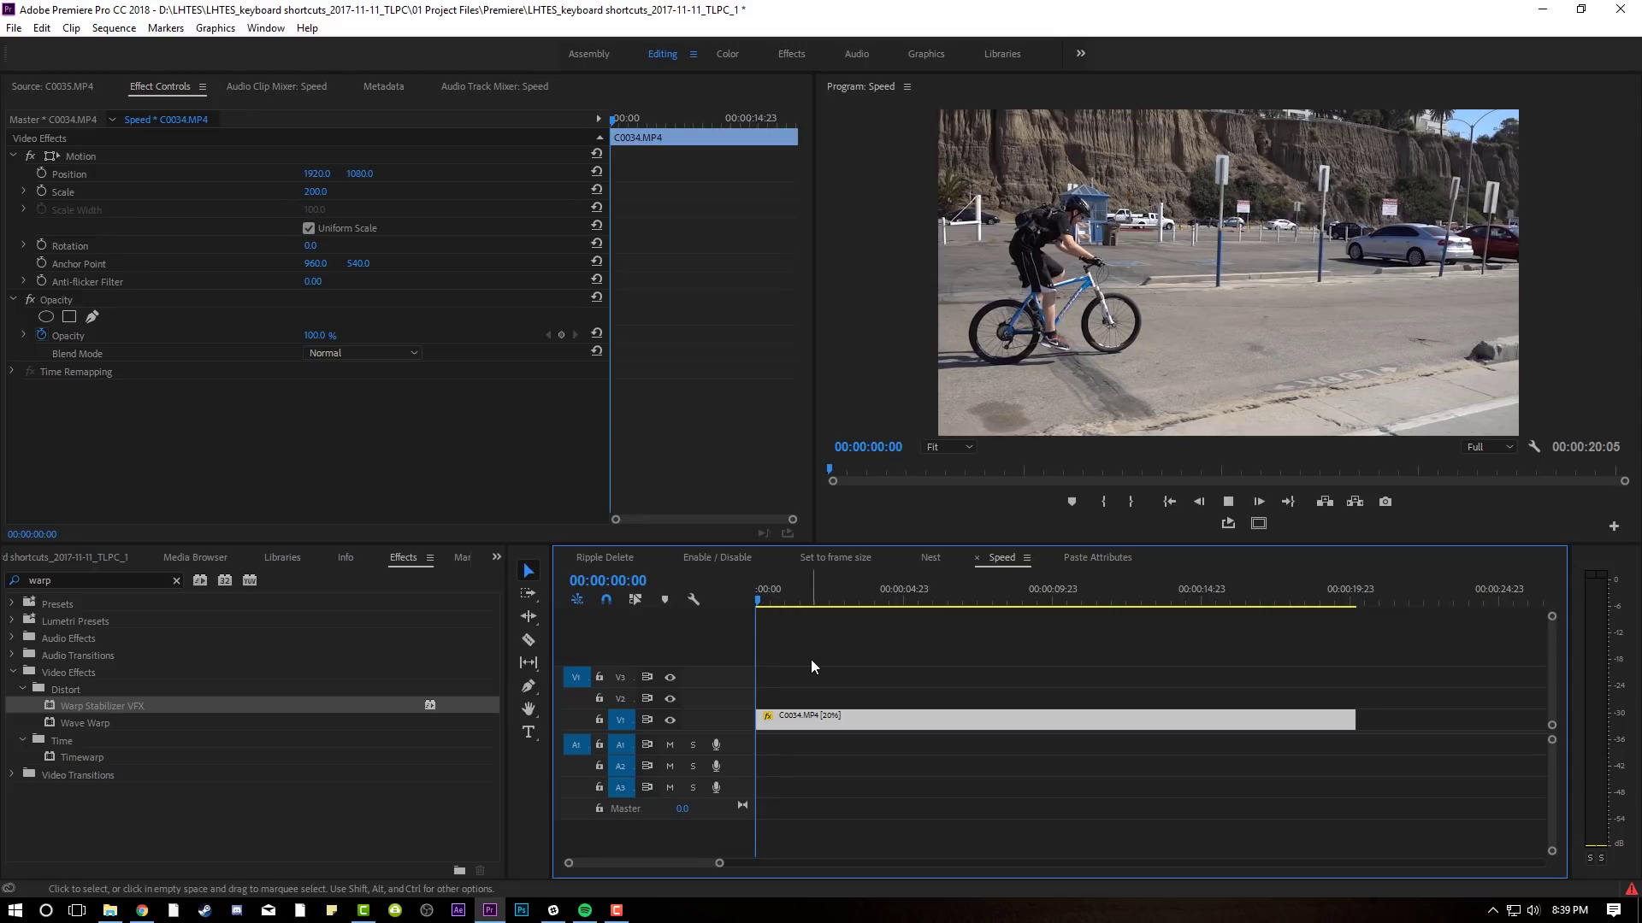
# Preview the slowed clip and undo its speed change.
pyautogui.press('space')
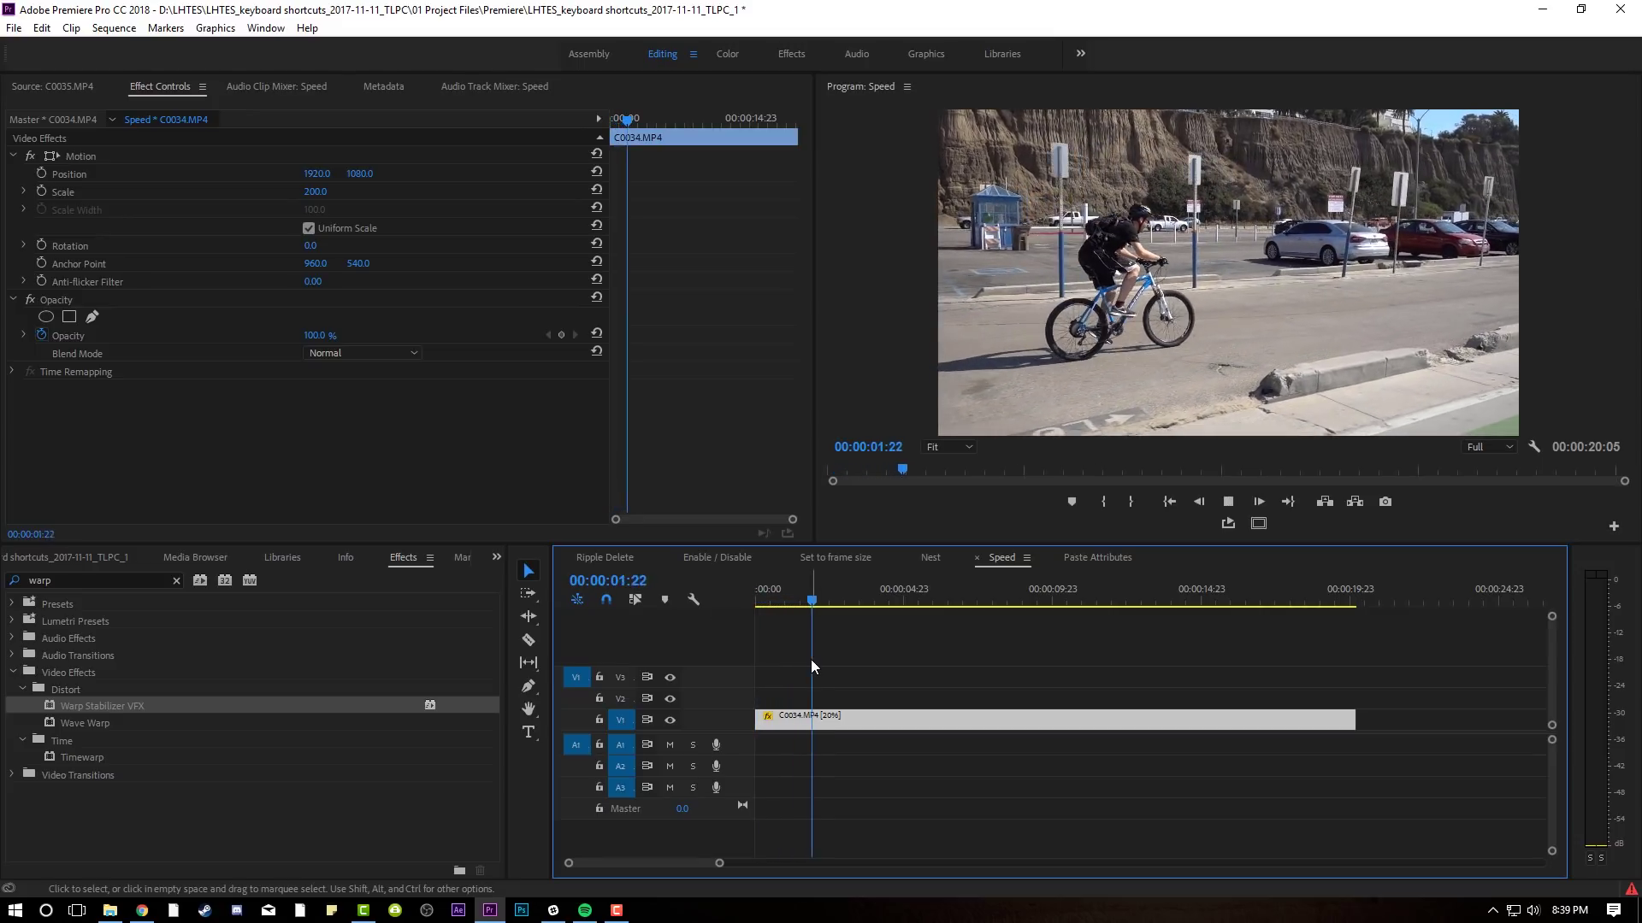
pyautogui.click(1350, 600)
pyautogui.hotkey('ctrl', 'z')
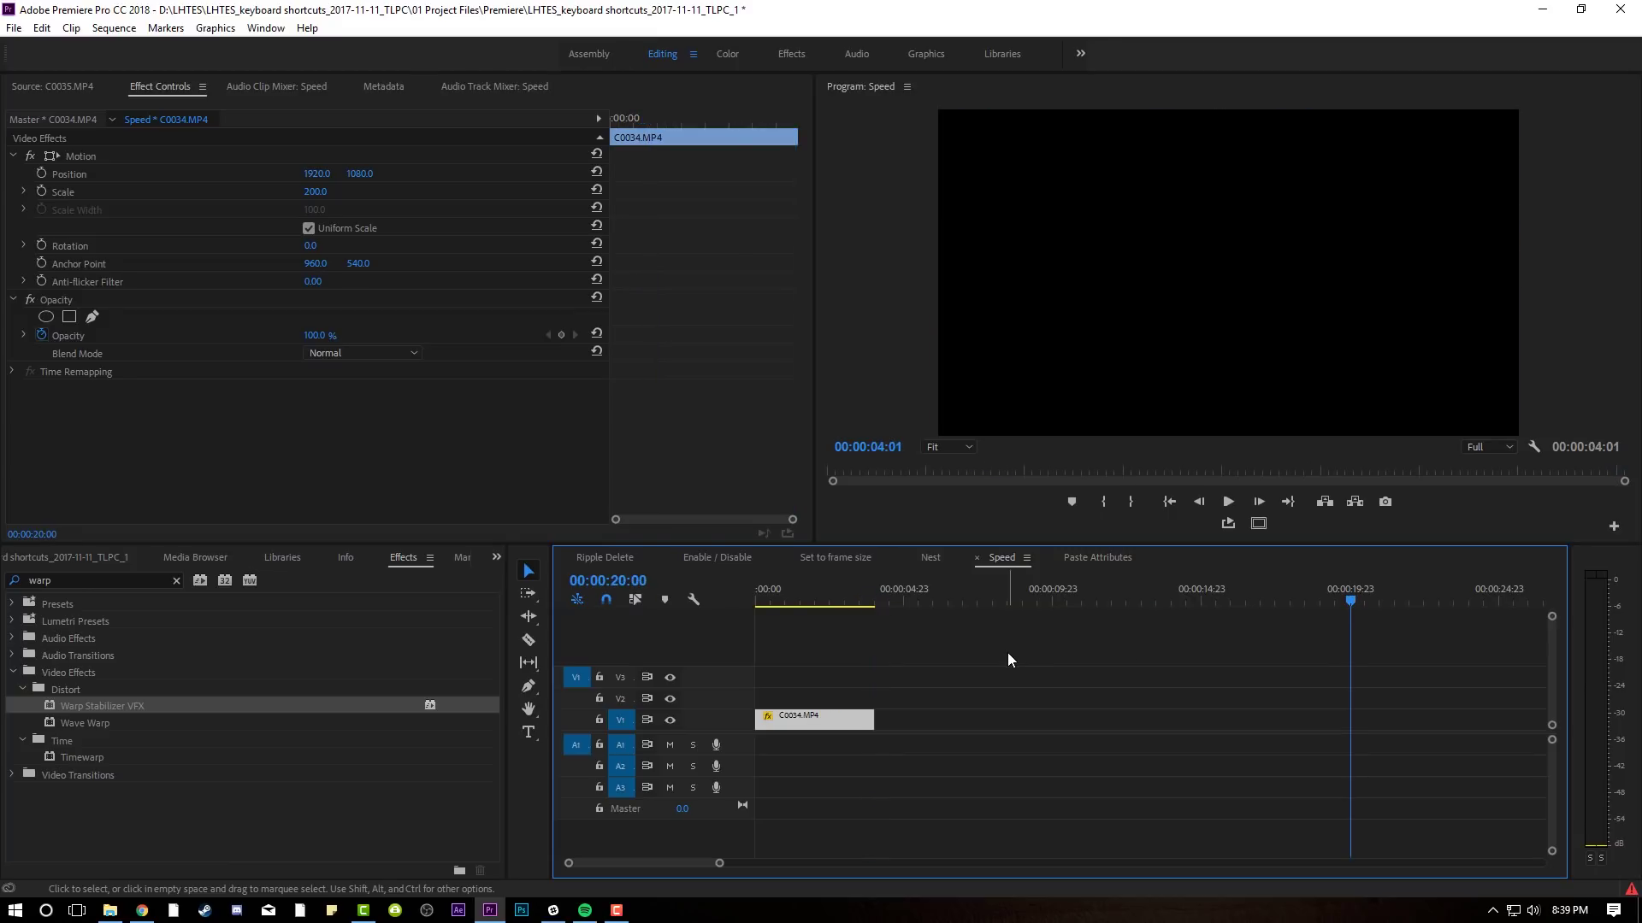
# Check the end of clip C0034.MP4, set its speed to 20% and scrub through its opening seconds.
pyautogui.click(871, 593)
pyautogui.moveTo(875, 593); pyautogui.dragTo(873, 597)
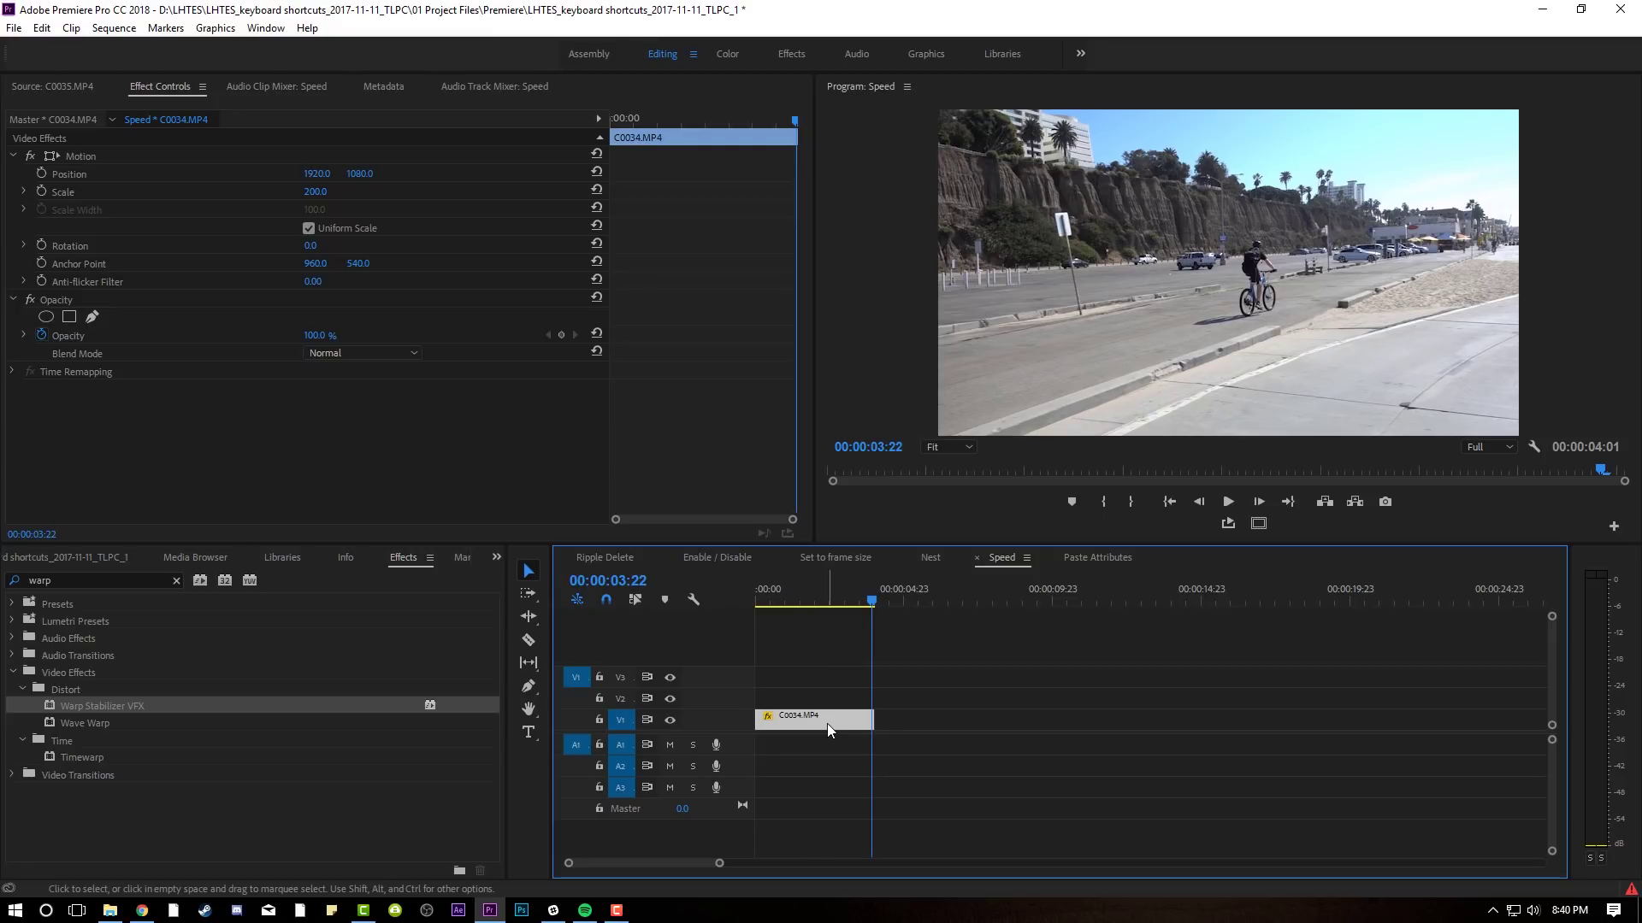
pyautogui.hotkey('ctrl', 'r')
pyautogui.write('20')
pyautogui.press('Return')
pyautogui.click(769, 595)
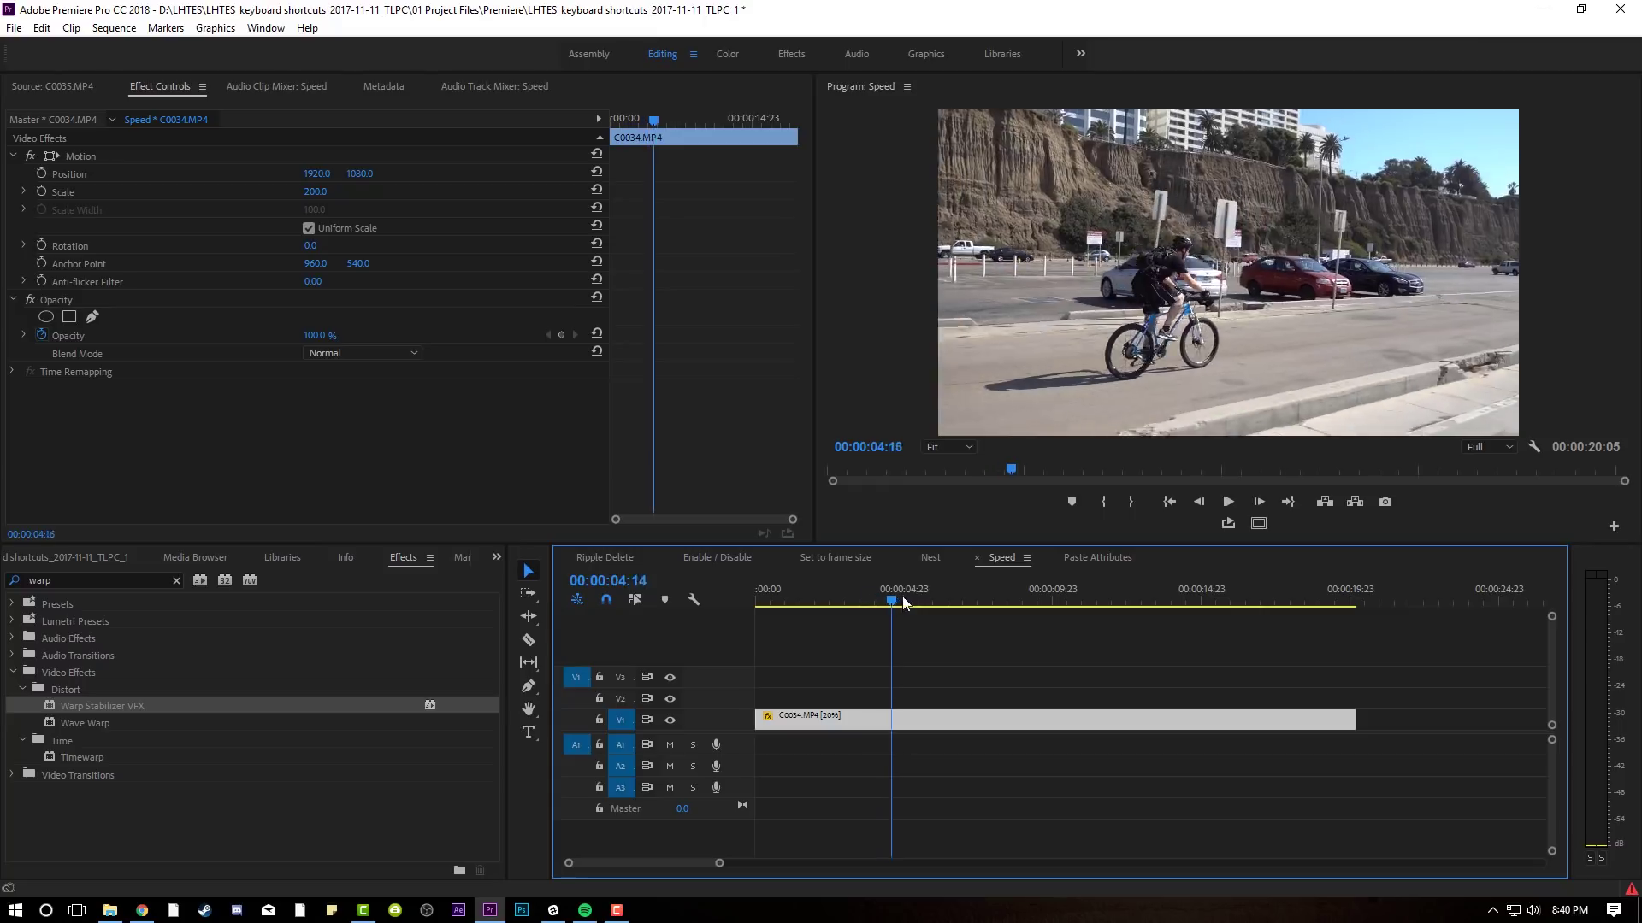
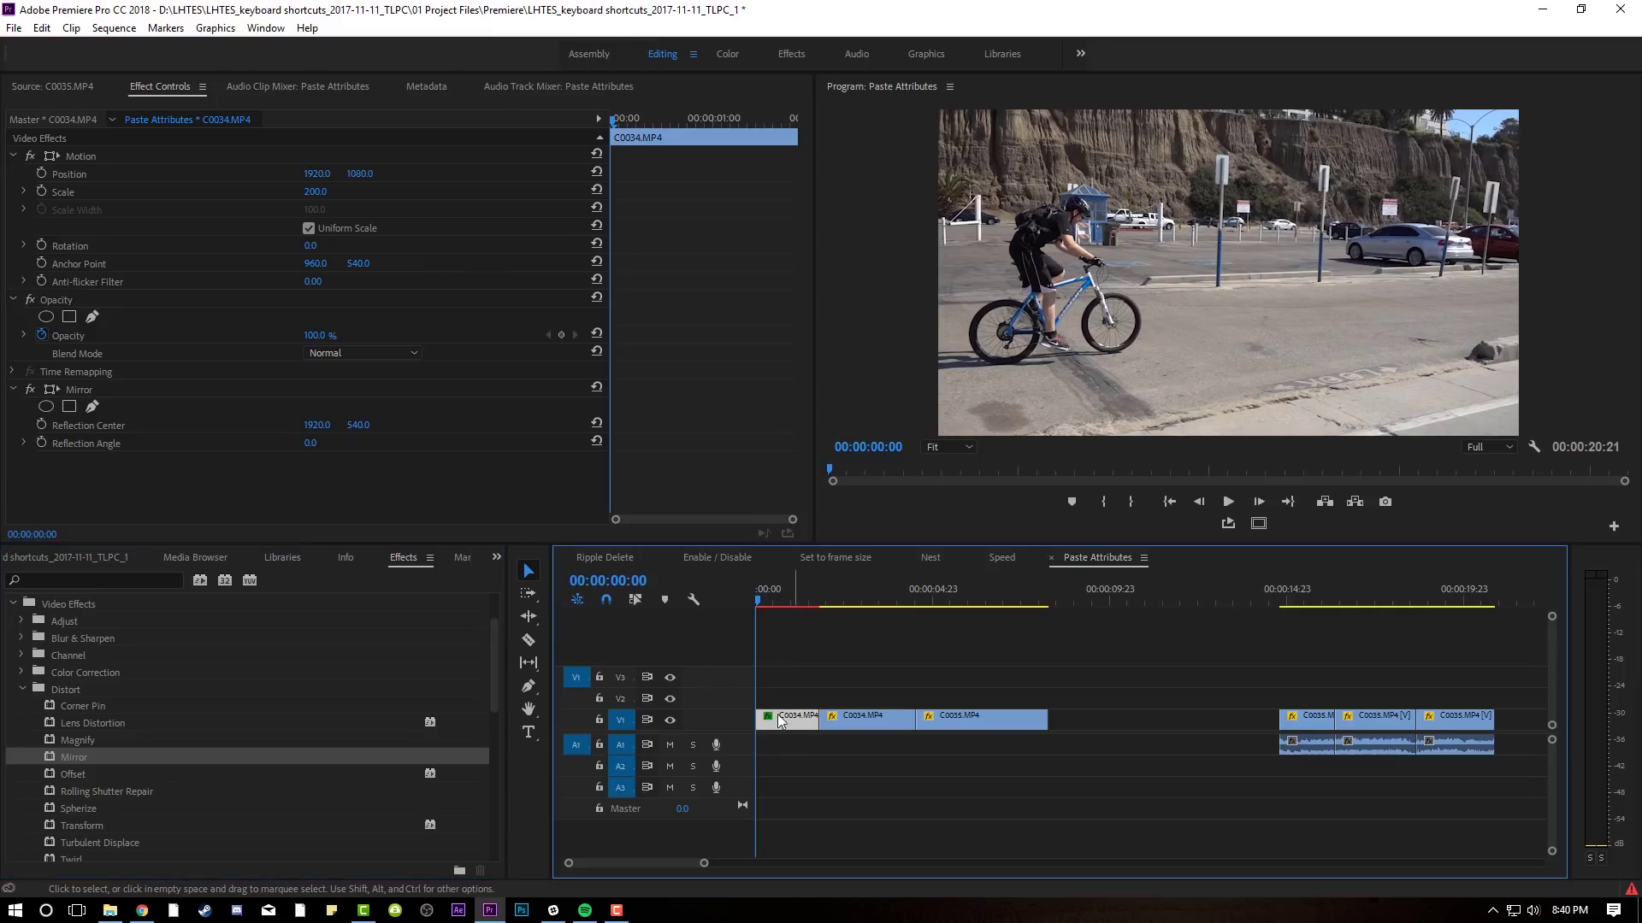
# Set the Mirror effect's horizontal reflection center to 972 on the first clip of the Paste Attributes sequence and preview it.
pyautogui.moveTo(324, 425); pyautogui.dragTo(105, 425)
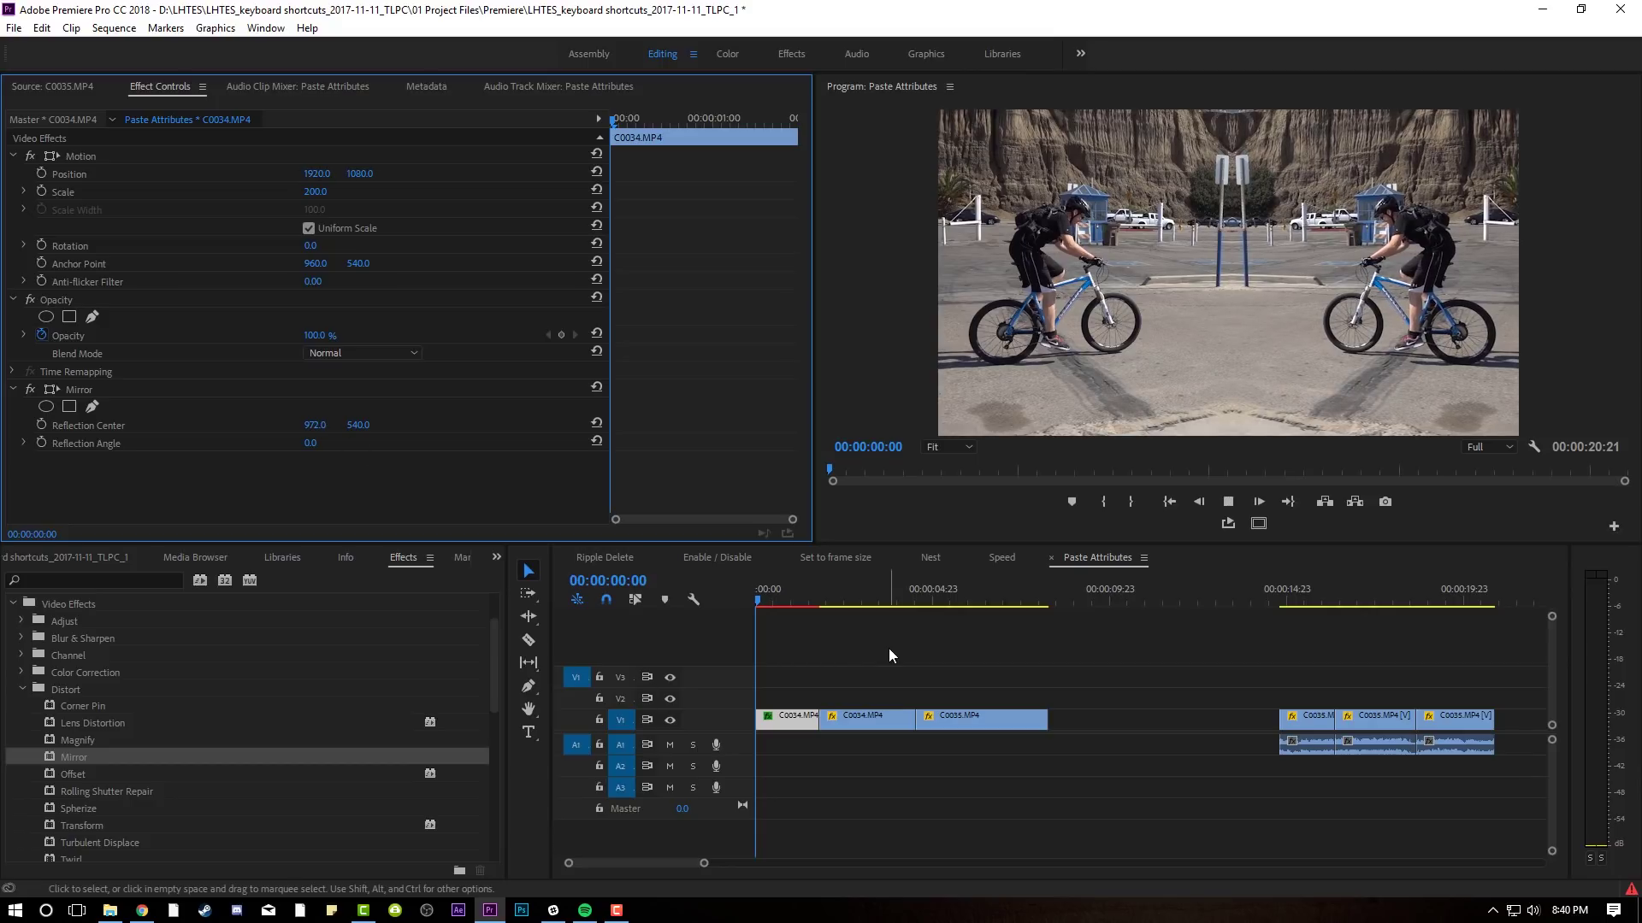
pyautogui.press('space')
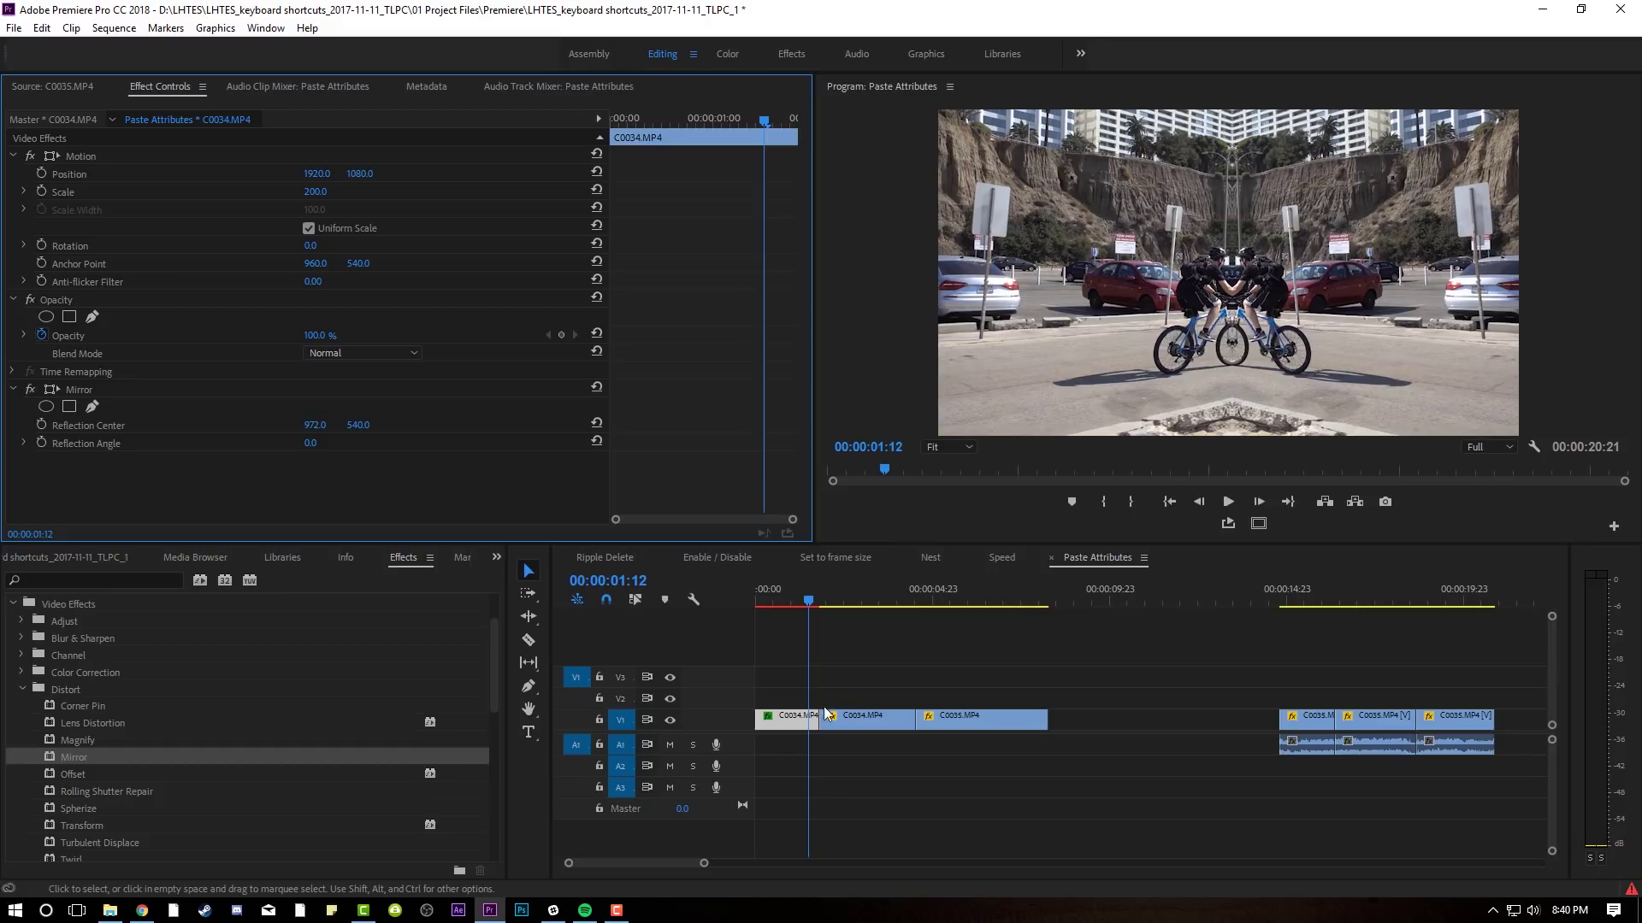
# Copy the first clip, the one with the Mirror effect, in the Paste Attributes sequence.
pyautogui.rightClick(793, 725)
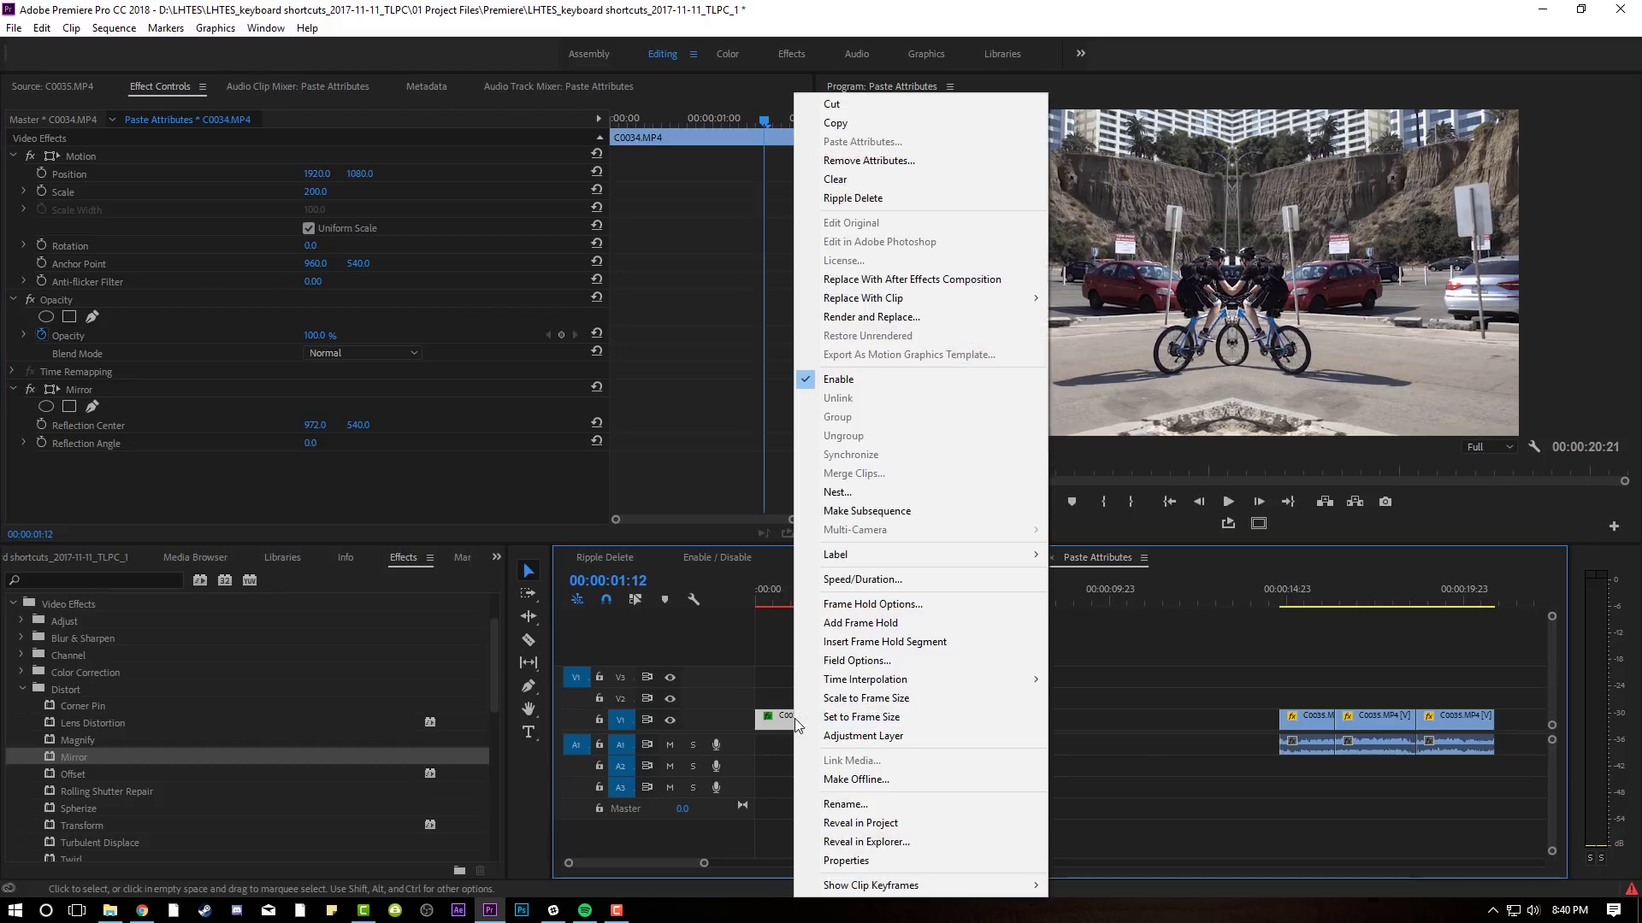
pyautogui.click(859, 133)
pyautogui.rightClick(879, 716)
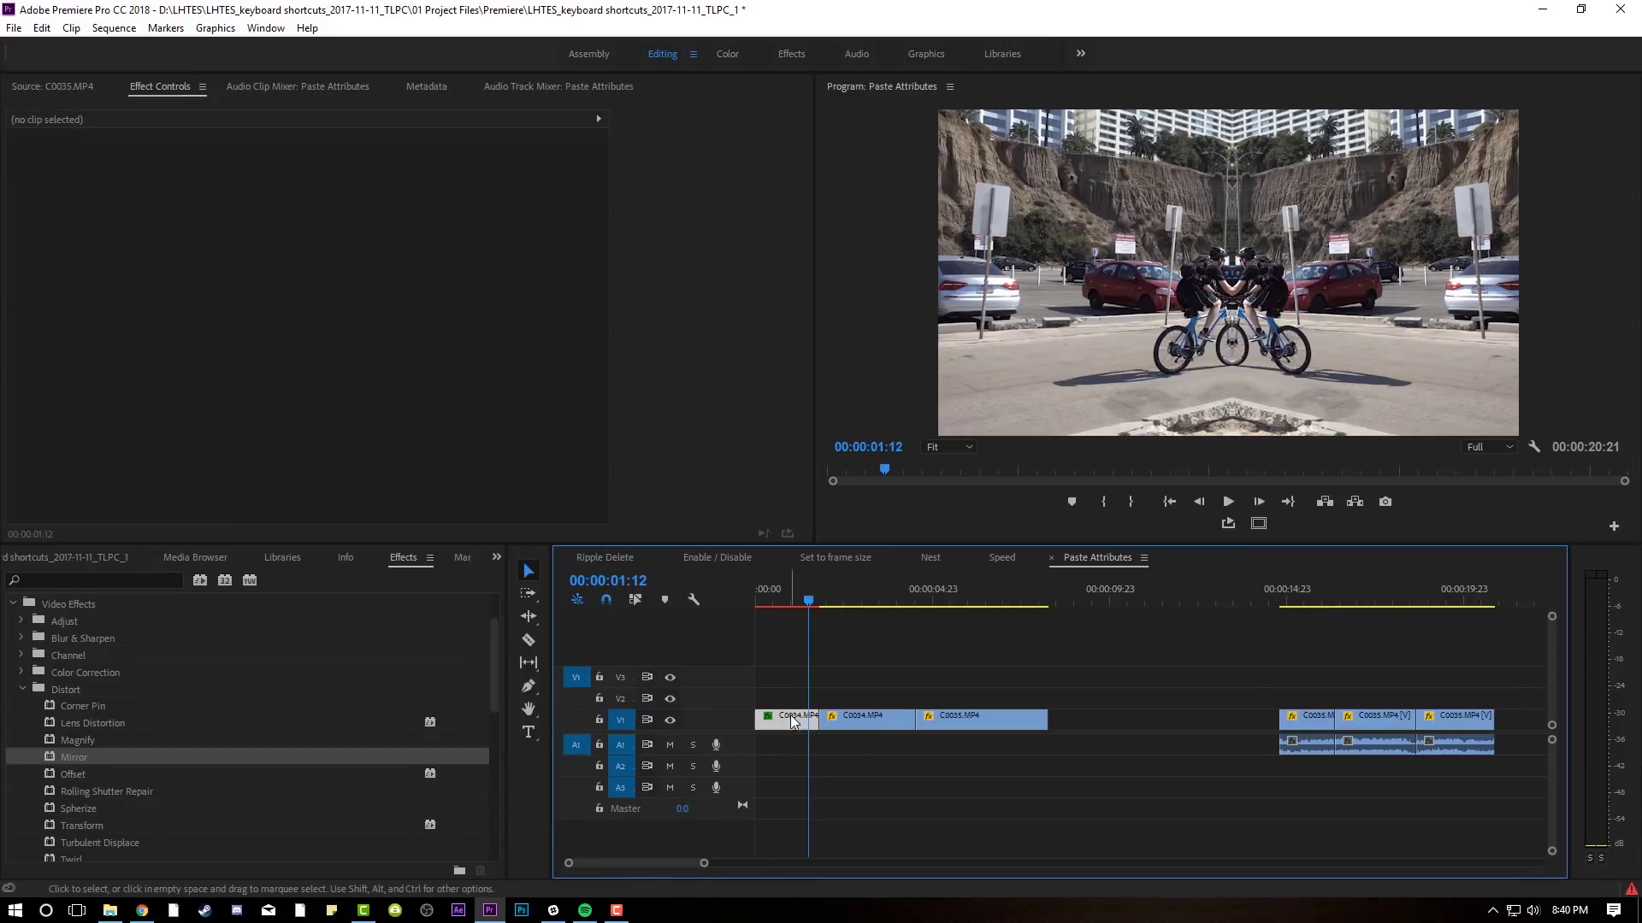
pyautogui.click(793, 721)
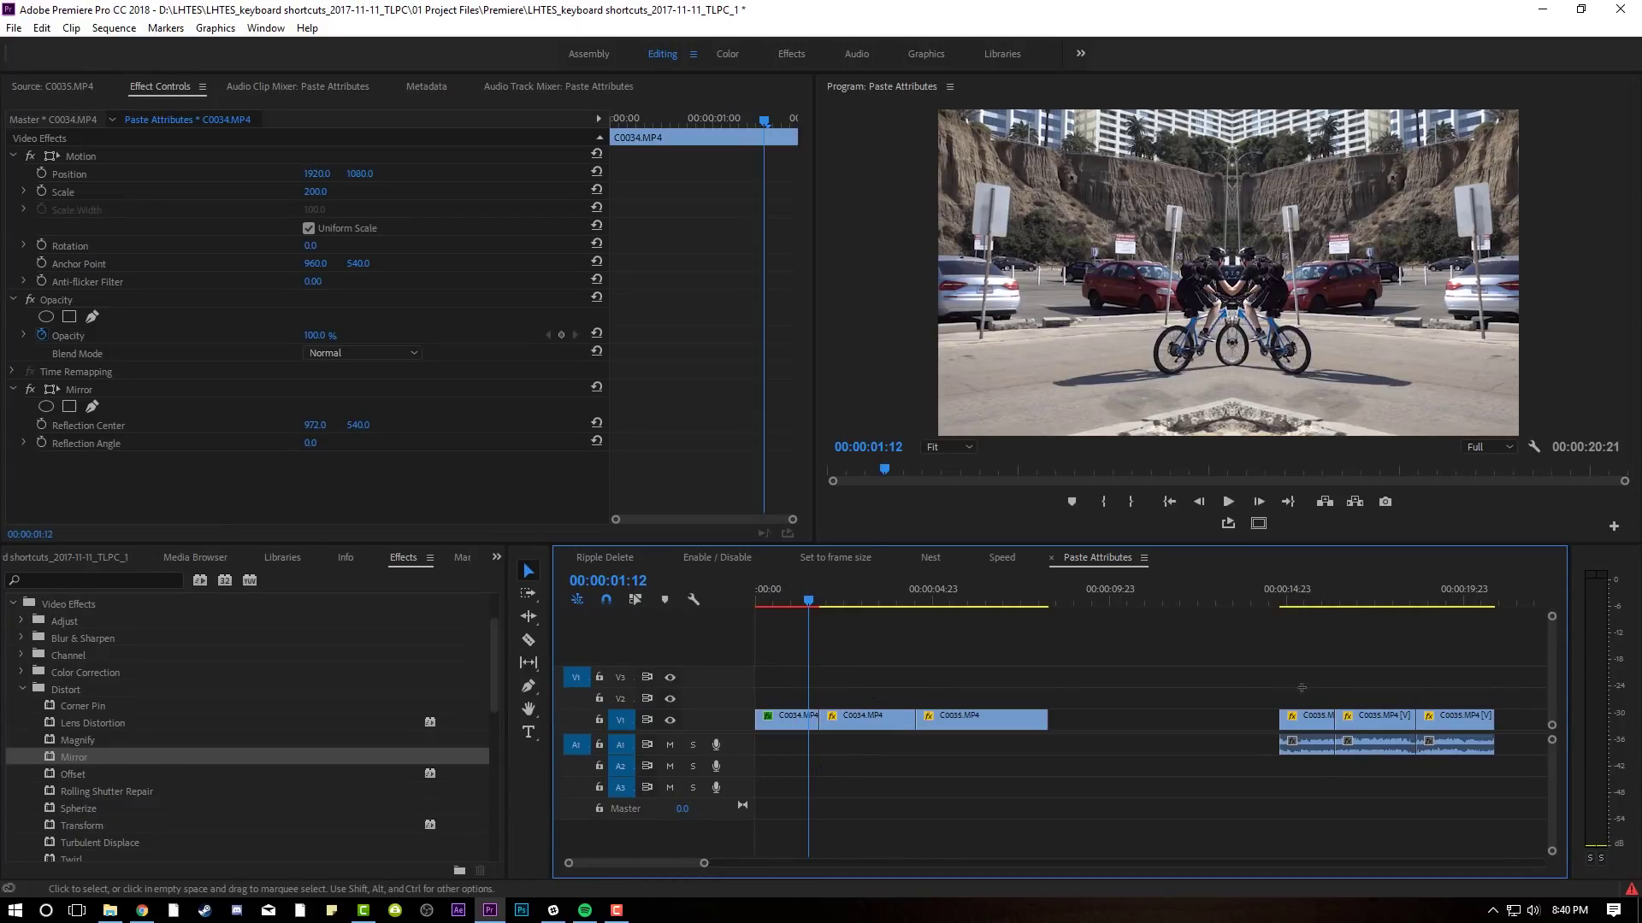
# Paste the copied Motion, Opacity, Time Remapping and Mirror attributes onto all the other video clips and scrub through them.
pyautogui.scroll(-2, 1527, 726)
pyautogui.moveTo(1417, 732); pyautogui.dragTo(1423, 726)
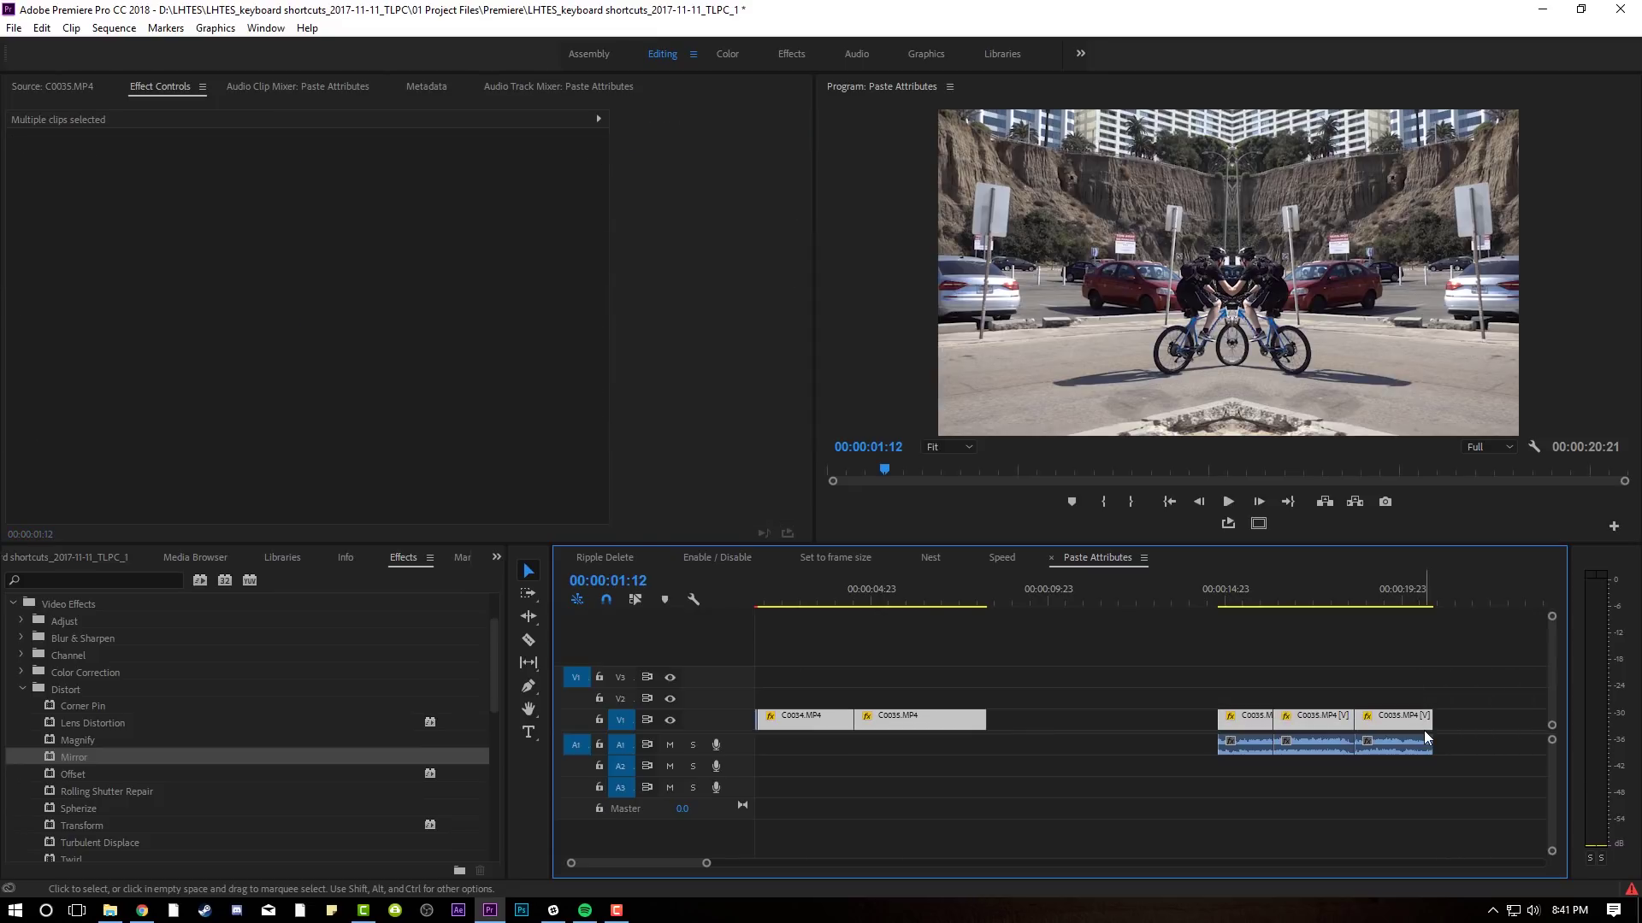
pyautogui.hotkey('ctrl', 'alt', 'v')
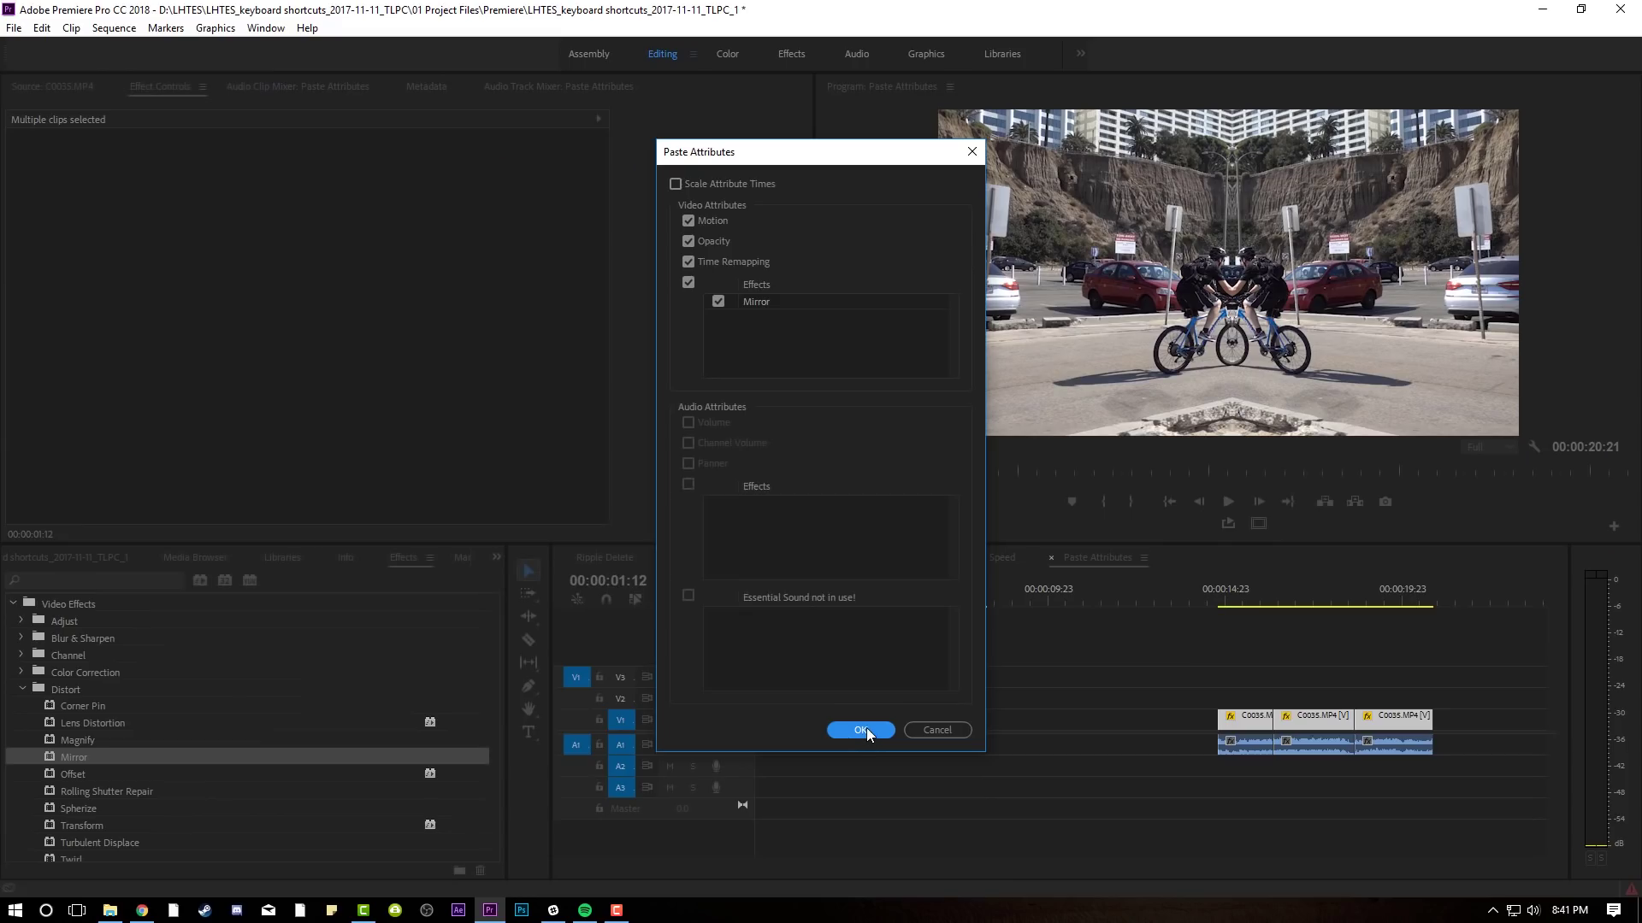
pyautogui.click(859, 728)
pyautogui.moveTo(820, 594); pyautogui.dragTo(1317, 634)
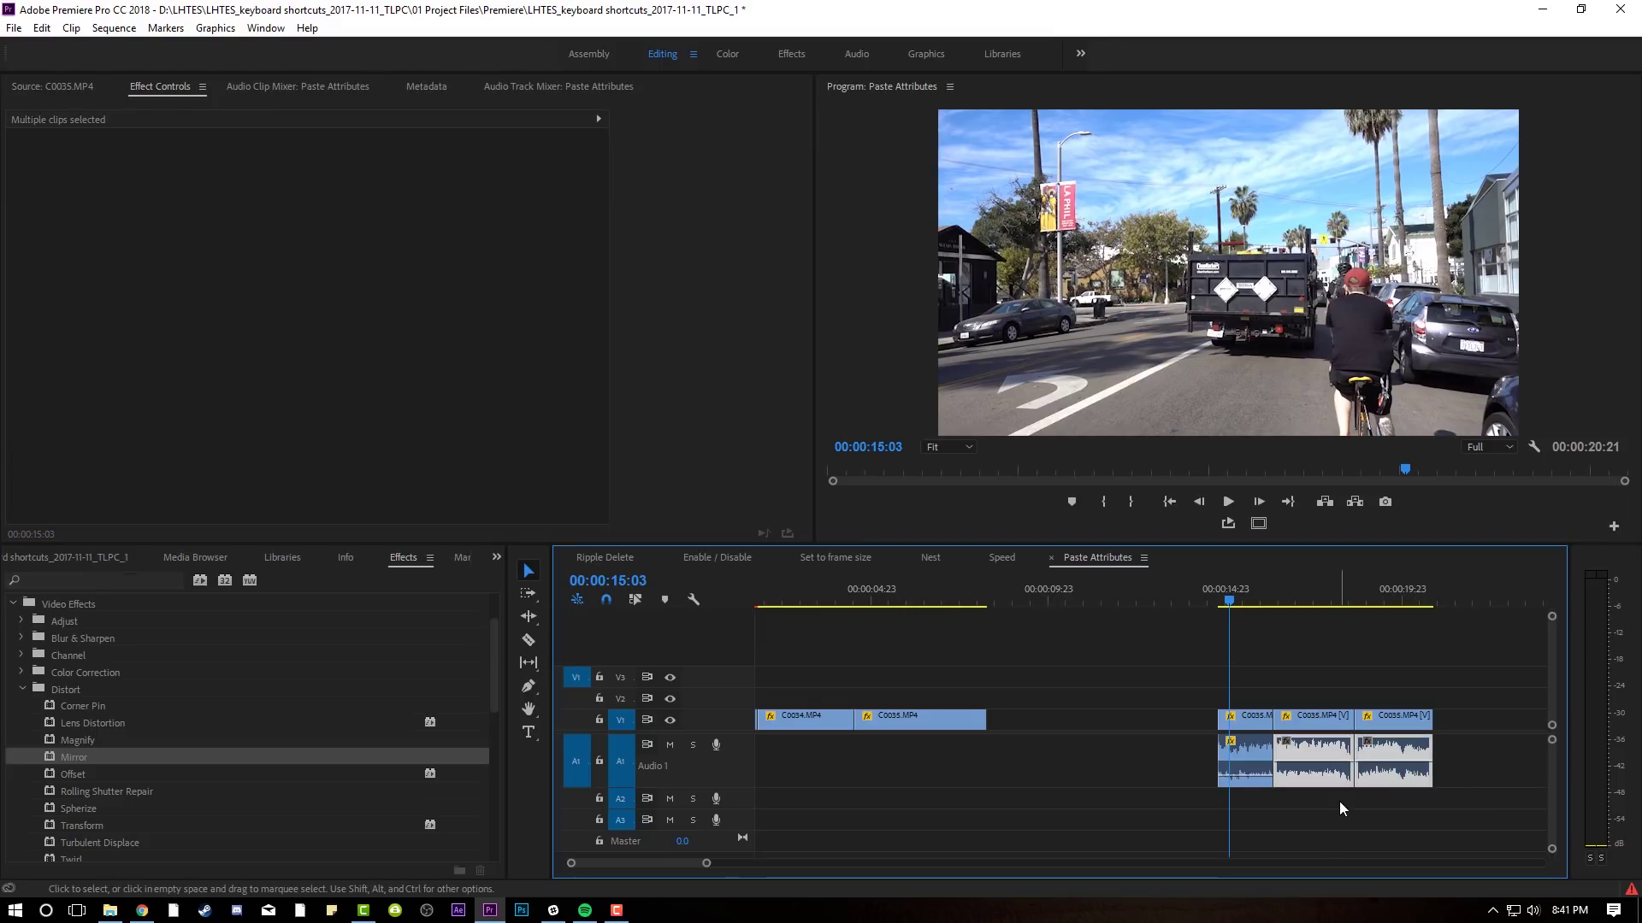
# Paste the copied Volume, Channel Volume and Panner attributes onto the second and third audio clips.
pyautogui.hotkey('ctrl', 'alt', 'v')
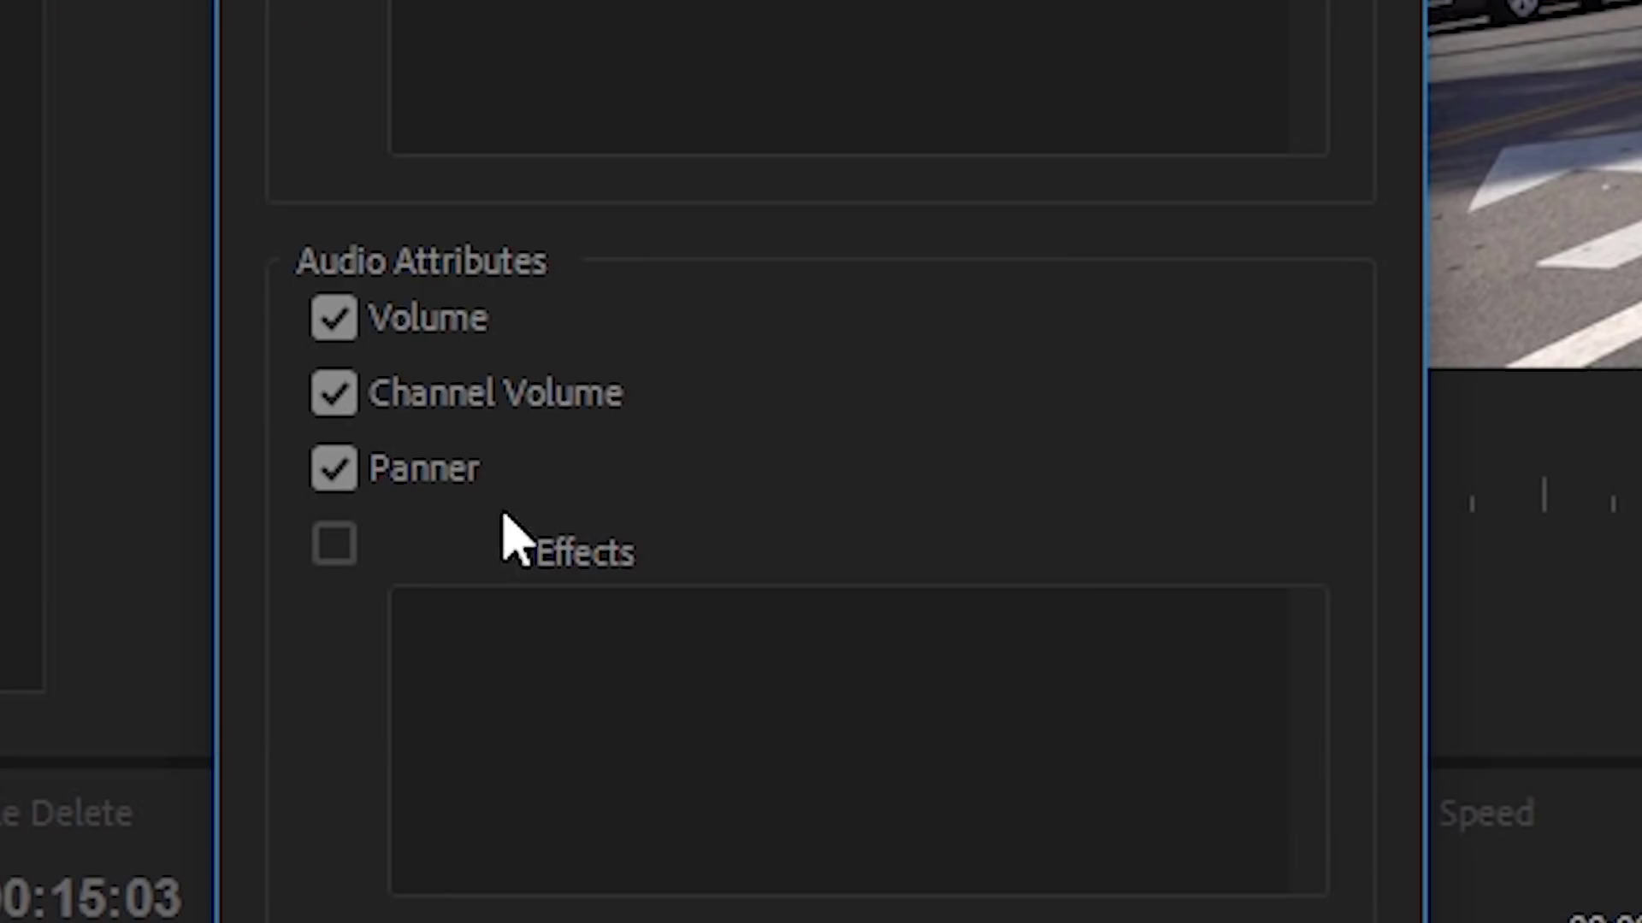
pyautogui.press('Return')
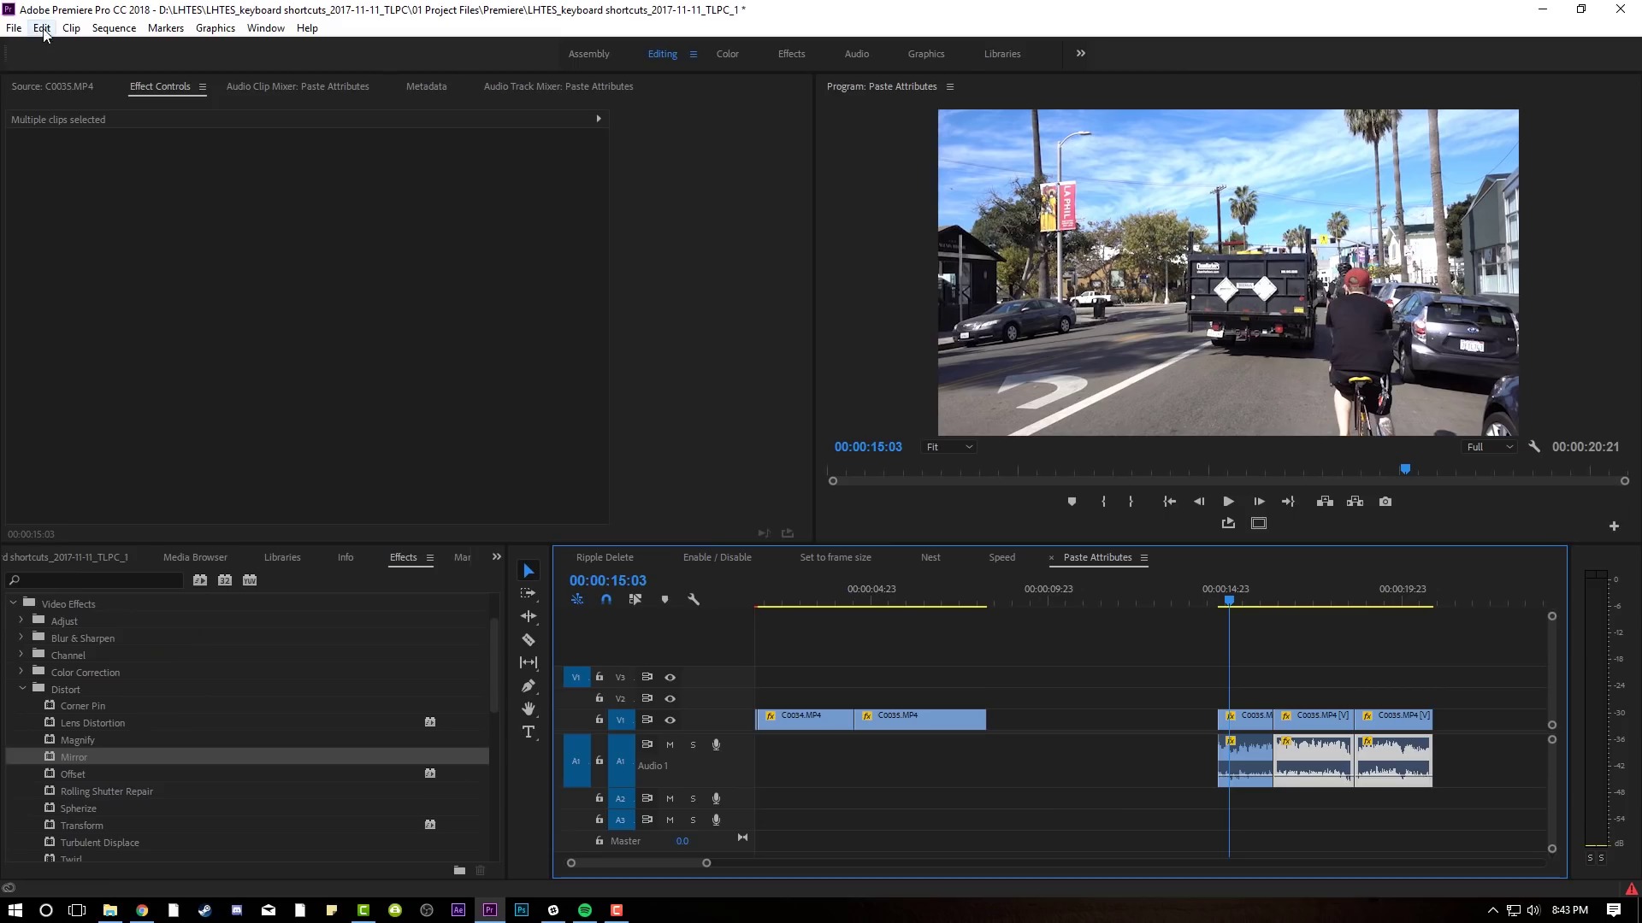
# Open the Keyboard Shortcuts editor and activate its command search.
pyautogui.click(41, 27)
pyautogui.click(123, 511)
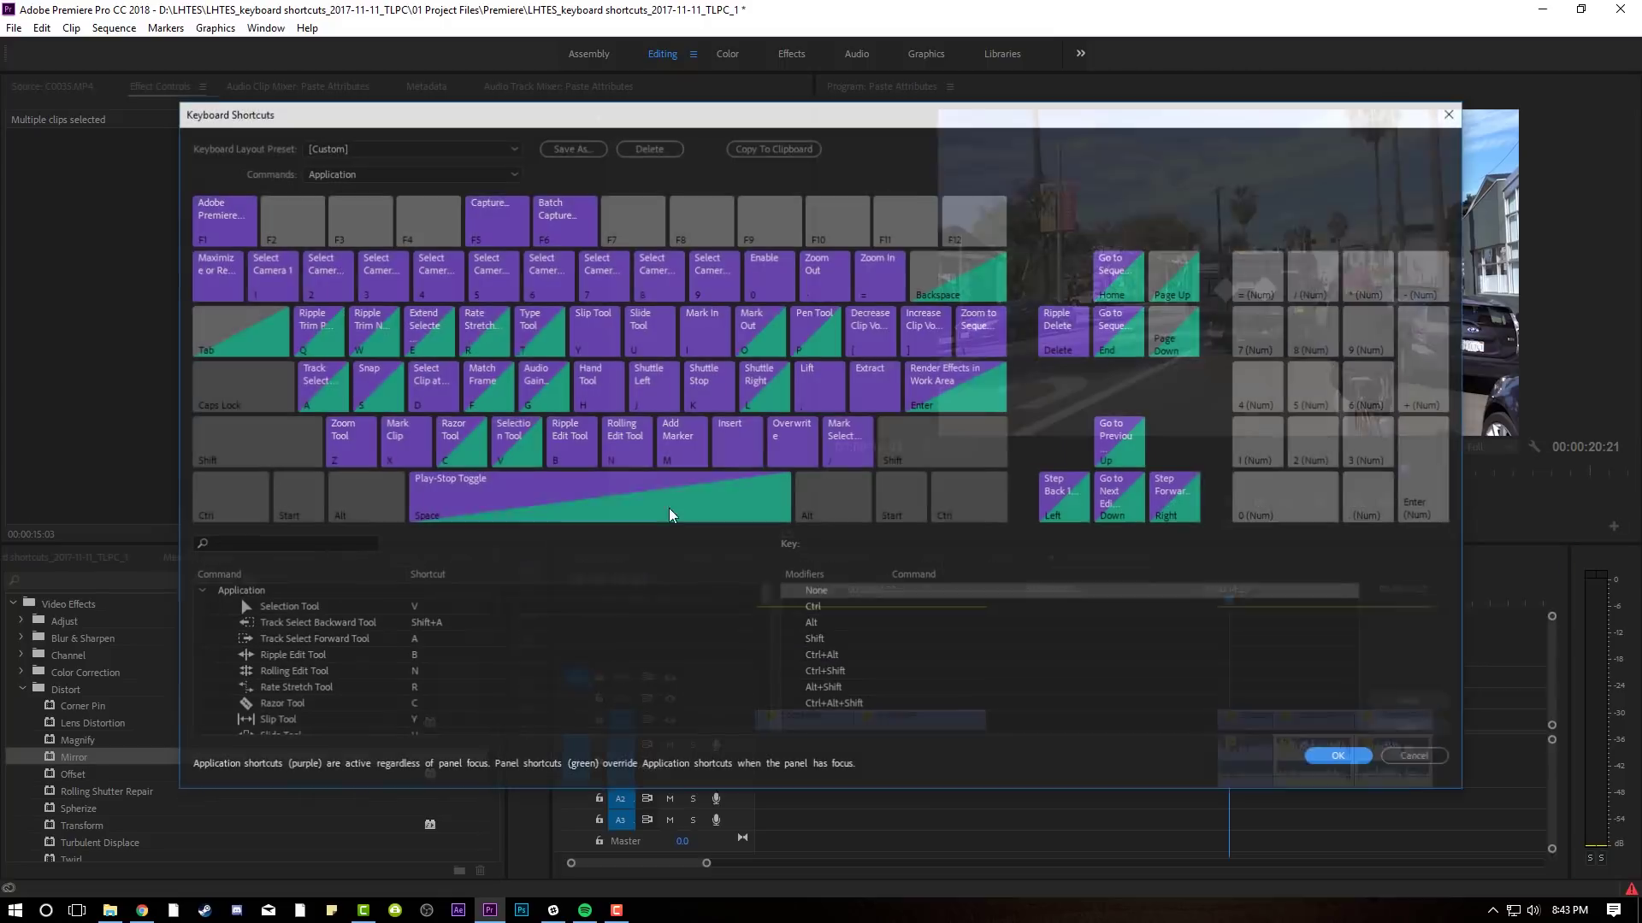
pyautogui.click(274, 543)
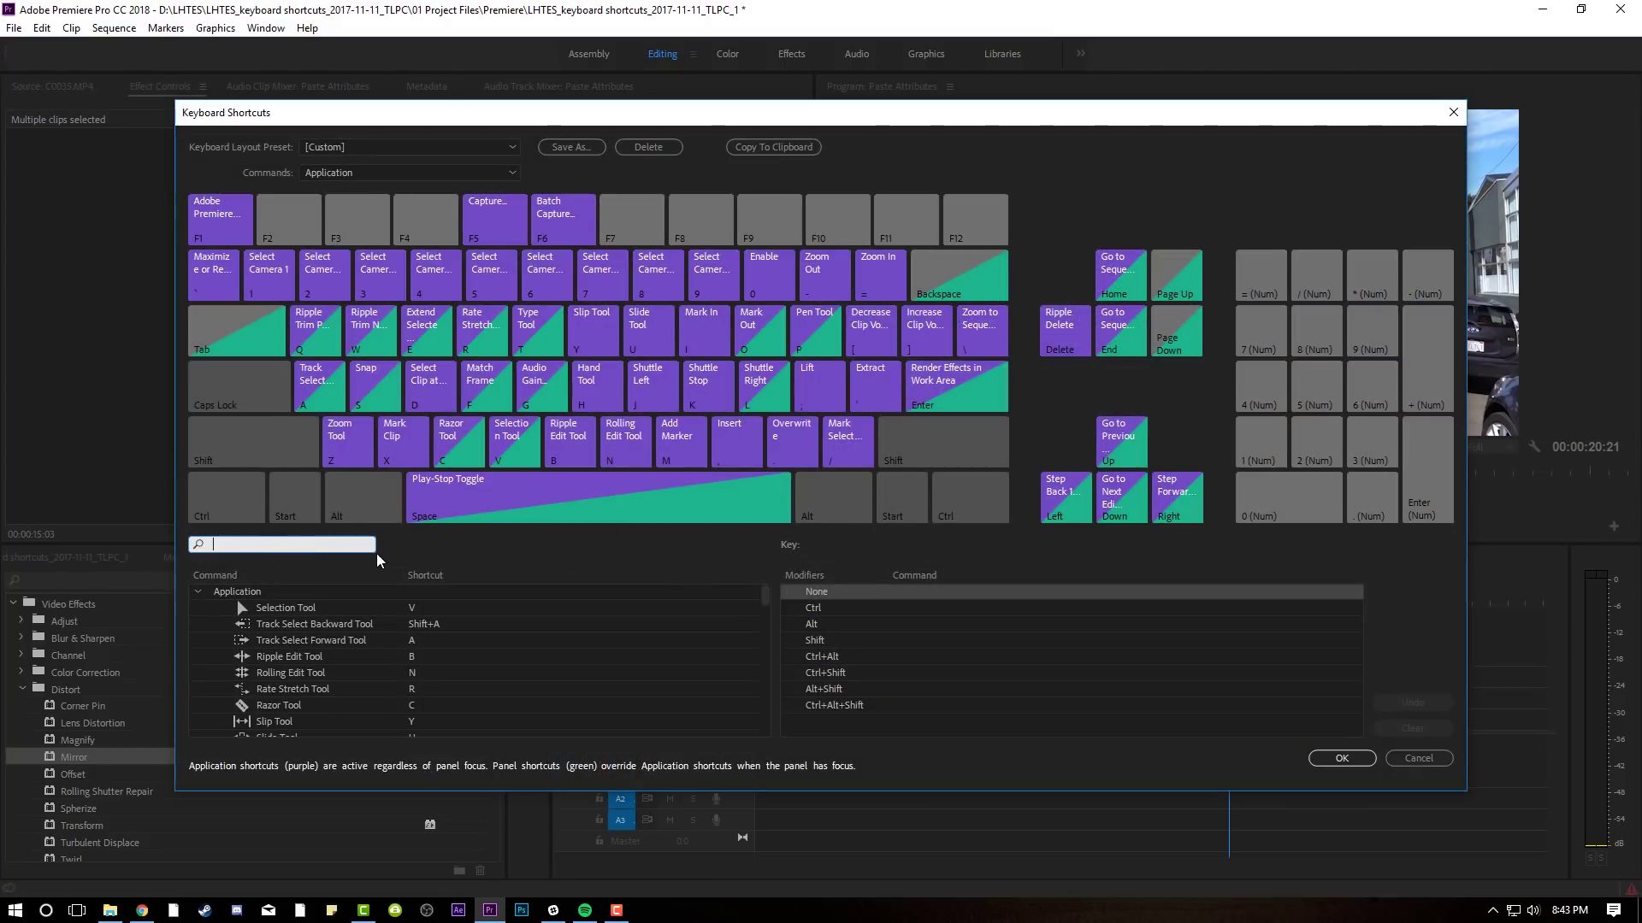